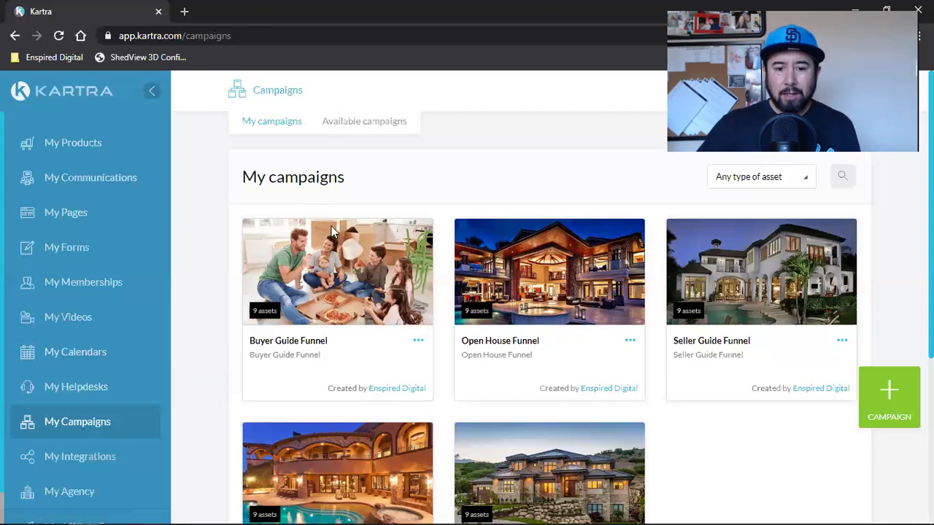
Start a new campaign and name it 'TSREA Book Funnel'.
{"action": "left_click", "coordinate": [883, 387]}
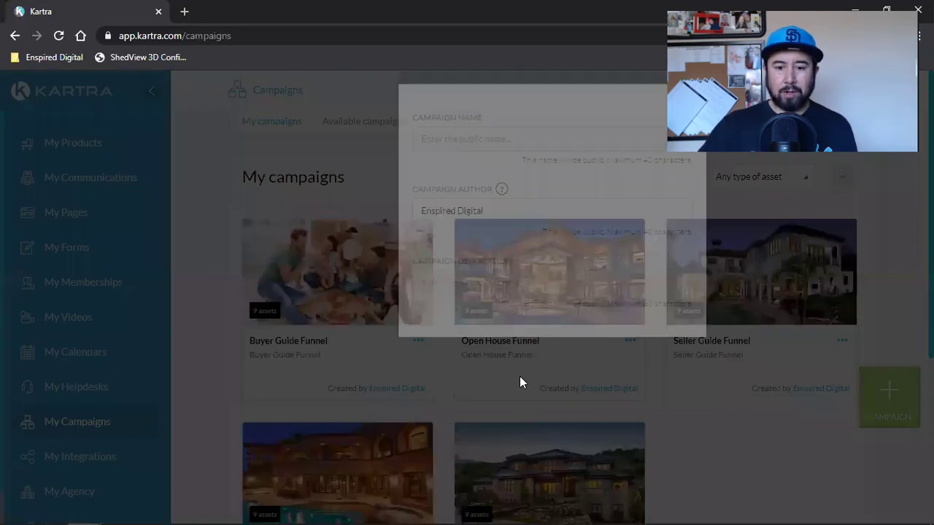
{"action": "left_click", "coordinate": [474, 210]}
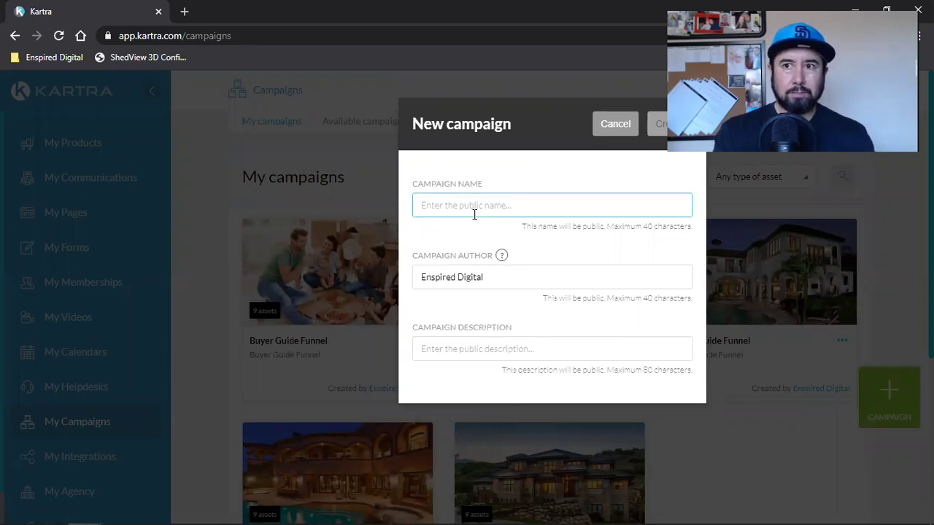
{"action": "type", "text": "TS"}
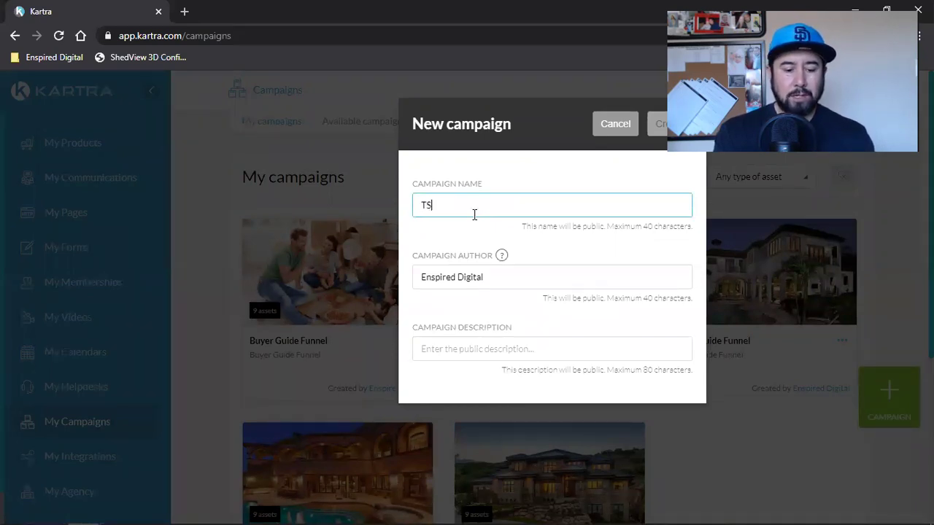
{"action": "type", "text": "REA"}
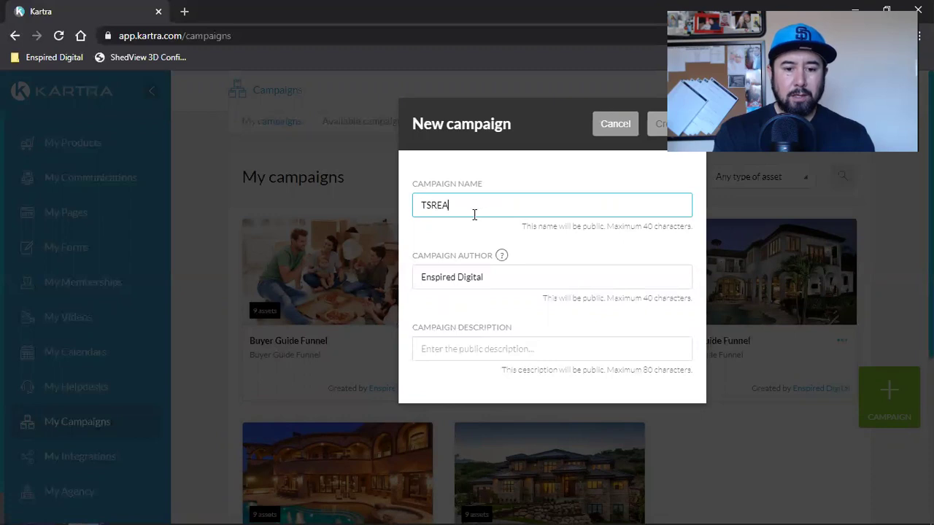
{"action": "type", "text": " Book F"}
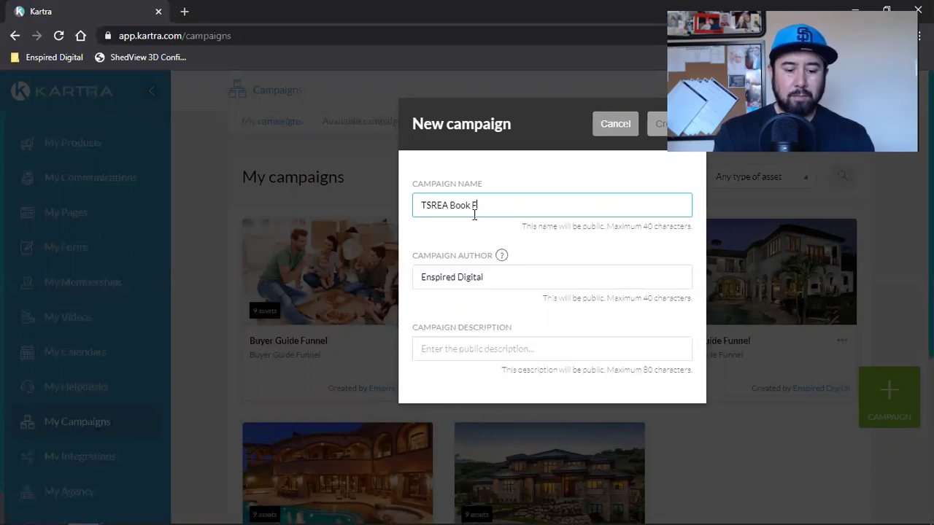
{"action": "type", "text": "unnel"}
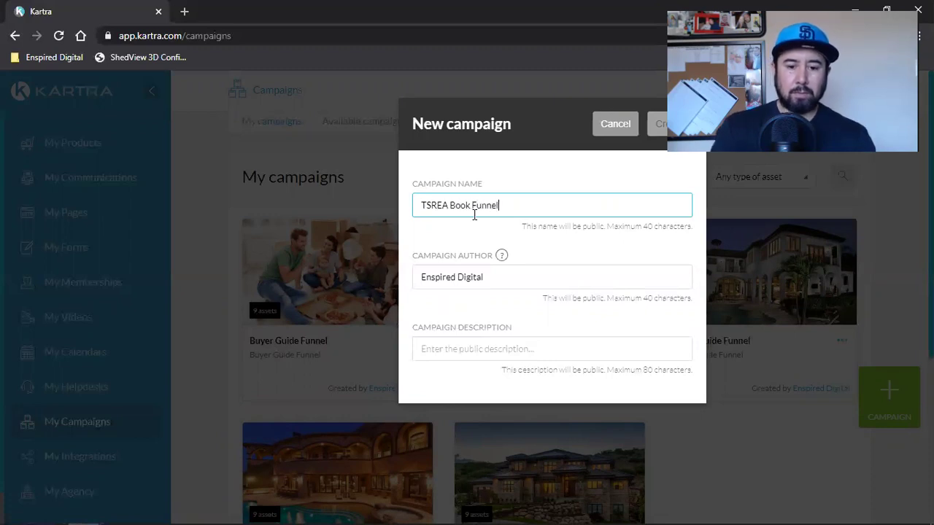
Copy the name 'TSREA Book Funnel' into the description field and create the campaign.
{"action": "left_click", "coordinate": [488, 351]}
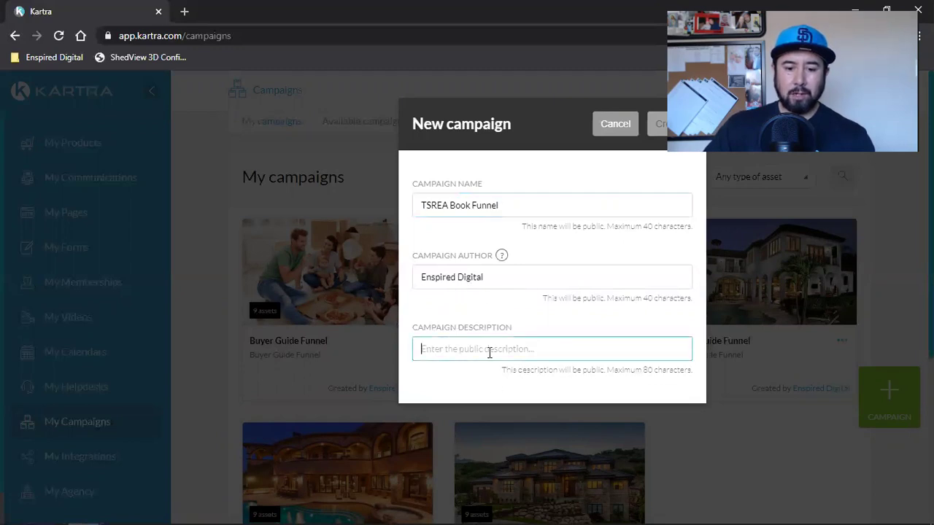
{"action": "triple_click", "coordinate": [464, 207]}
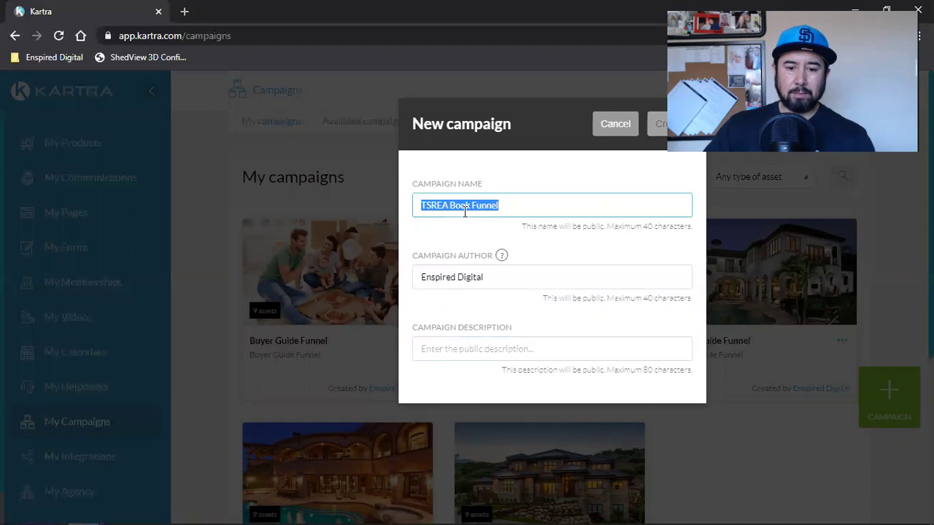
{"action": "right_click", "coordinate": [464, 210]}
{"action": "left_click", "coordinate": [485, 263]}
{"action": "left_click", "coordinate": [429, 348]}
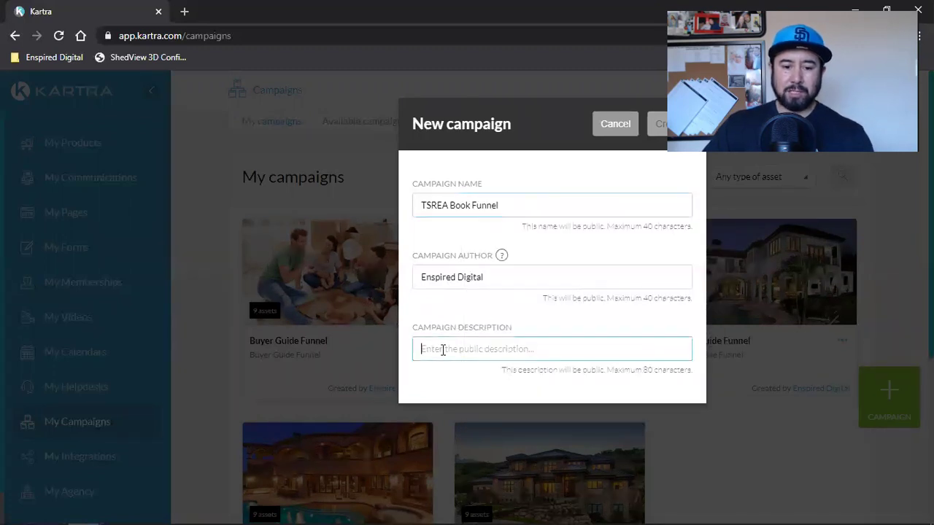
{"action": "key", "text": "ctrl+v"}
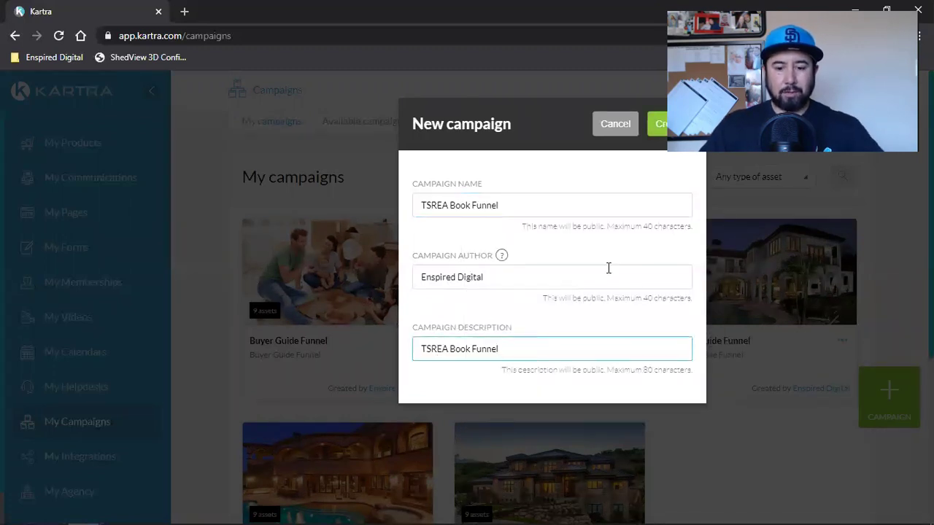
{"action": "left_click", "coordinate": [659, 128]}
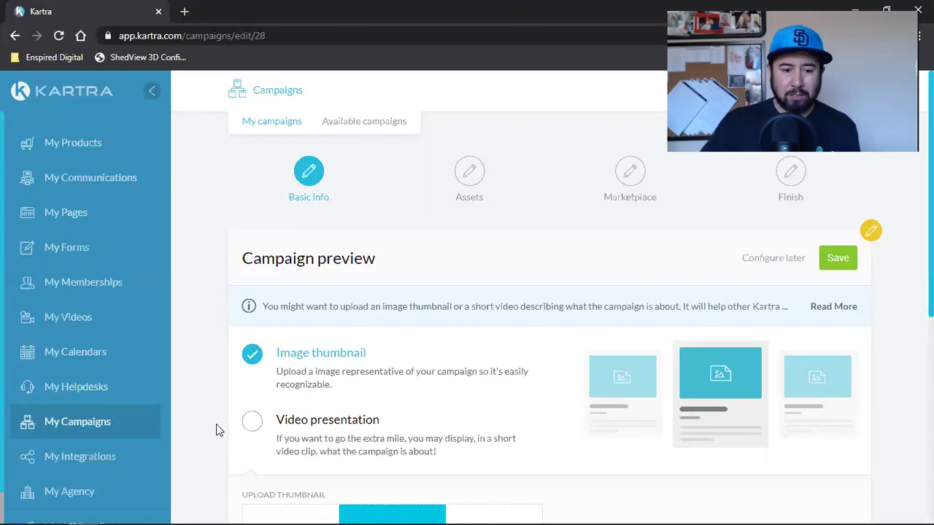
Check the thumbnail's recommended 286 x 156 PNG format, then load canva.com in another browser window.
{"action": "scroll", "coordinate": [372, 366], "scroll_direction": "down", "scroll_amount": 2}
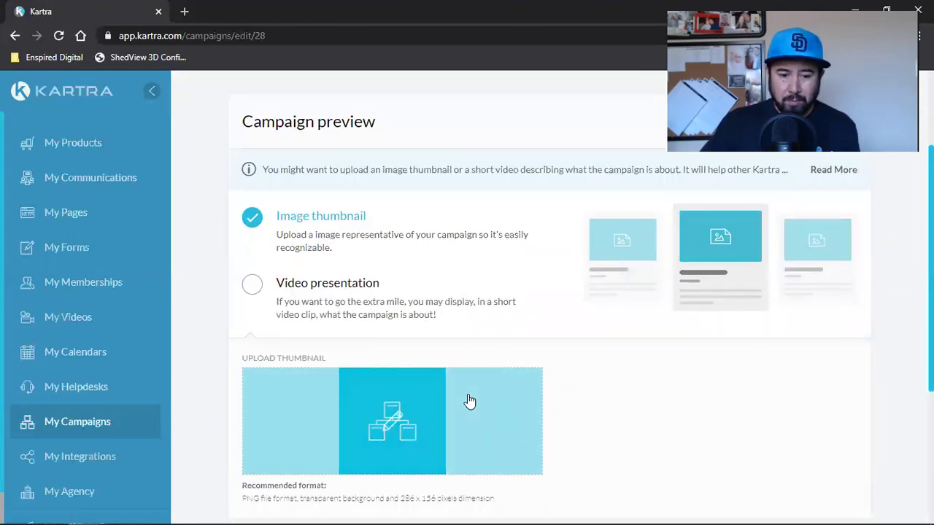
{"action": "scroll", "coordinate": [469, 401], "scroll_direction": "down", "scroll_amount": 2}
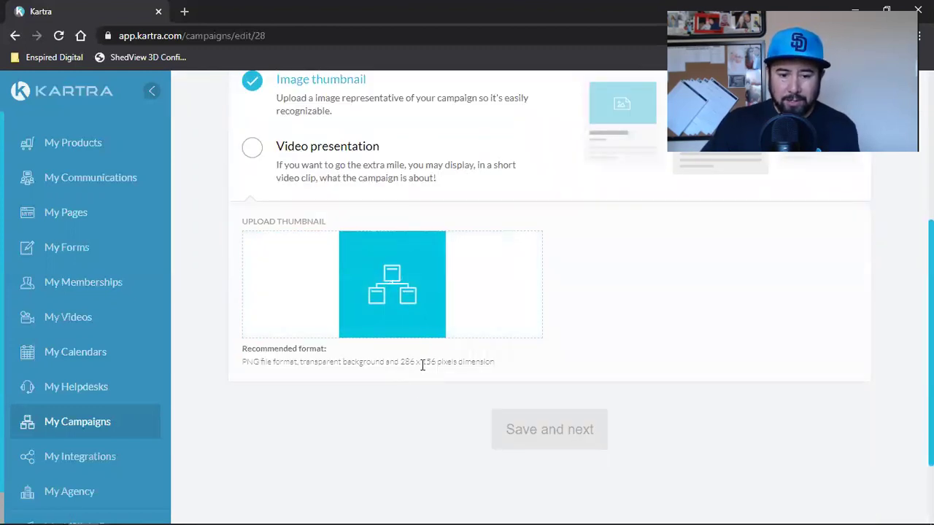
{"action": "mouse_move", "coordinate": [170, 497]}
{"action": "mouse_move", "coordinate": [84, 511]}
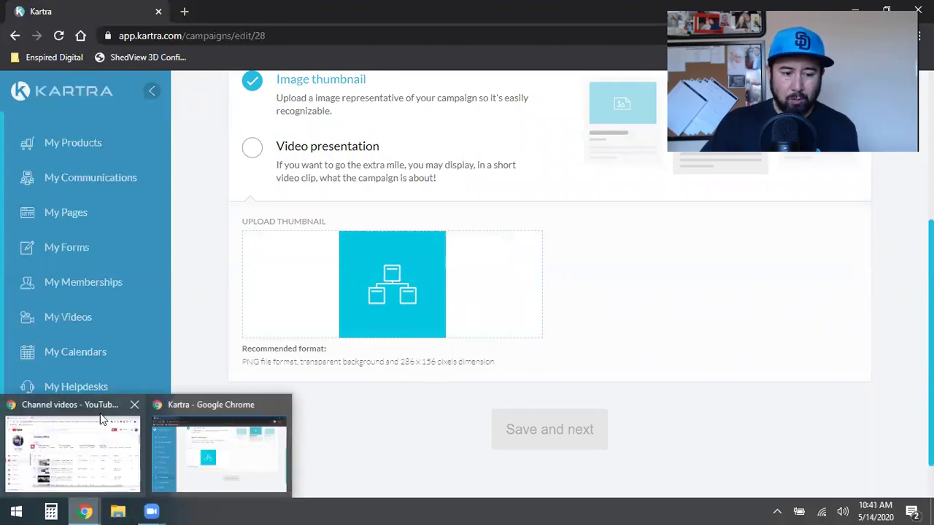
{"action": "left_click", "coordinate": [77, 459]}
{"action": "left_click", "coordinate": [184, 12]}
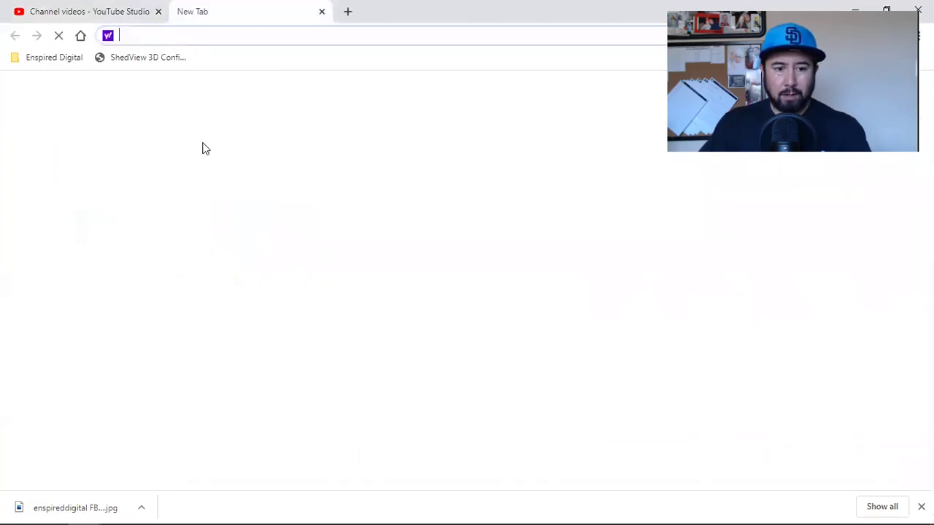
{"action": "type", "text": "can"}
{"action": "key", "text": "Return"}
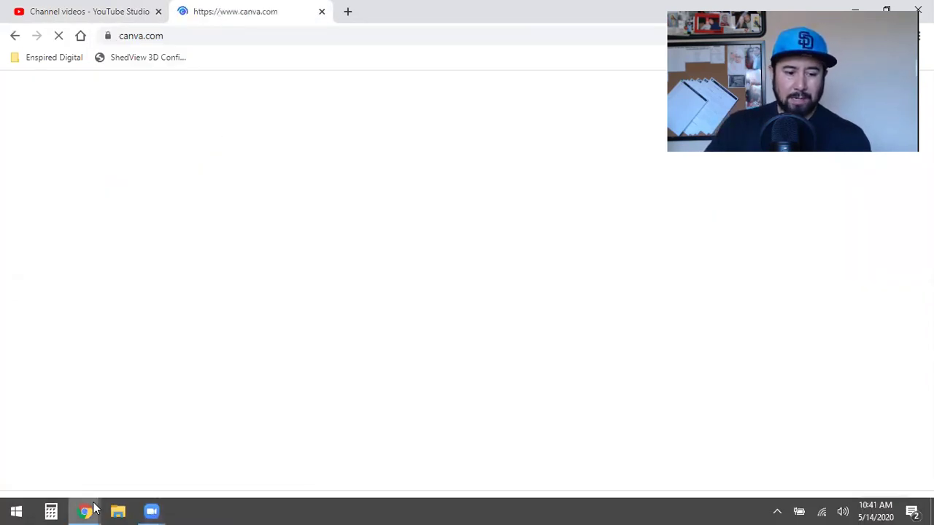
Switch between the Kartra and Canva windows, ending with Canva's home page in front.
{"action": "mouse_move", "coordinate": [91, 508]}
{"action": "left_click", "coordinate": [197, 459]}
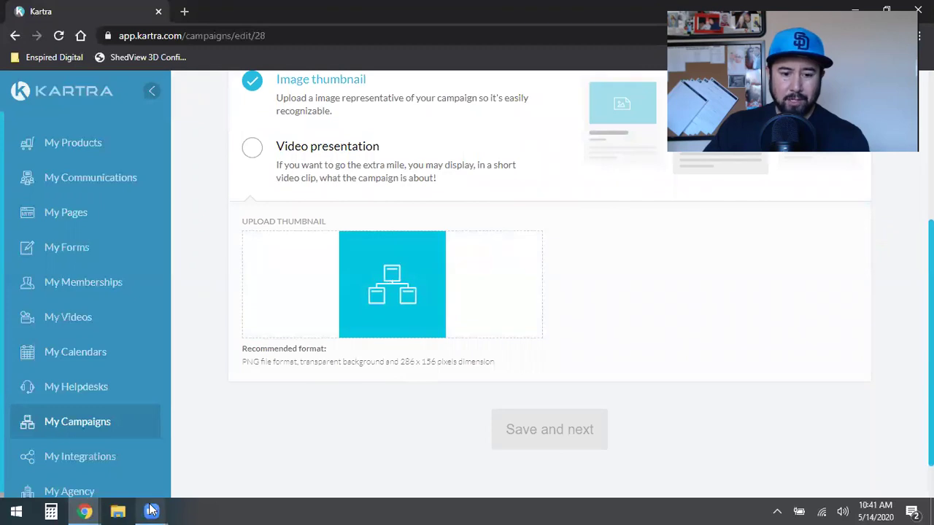
{"action": "mouse_move", "coordinate": [140, 510]}
{"action": "left_click", "coordinate": [110, 464]}
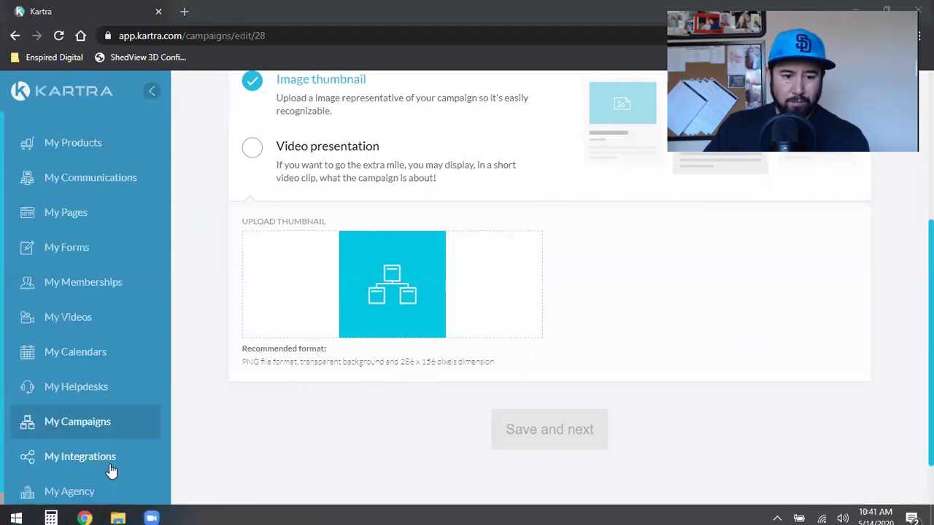
{"action": "left_click", "coordinate": [408, 119]}
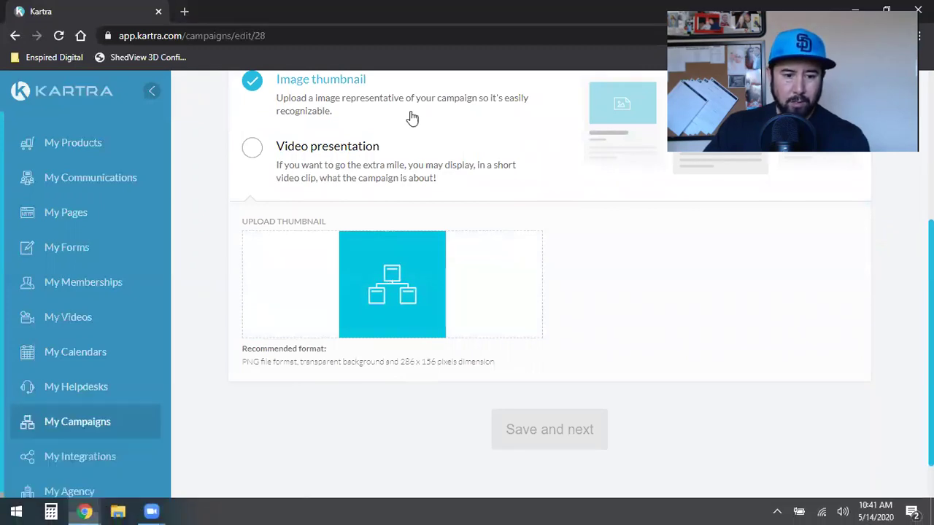
{"action": "left_click", "coordinate": [73, 448]}
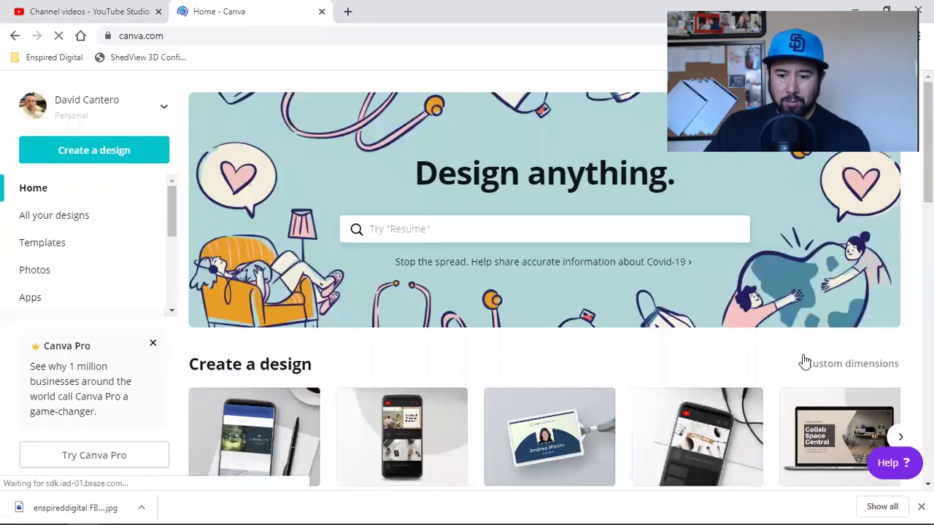
Create a custom-size Canva design 286 px wide by 156 px high.
{"action": "left_click", "coordinate": [808, 362]}
{"action": "type", "text": "0"}
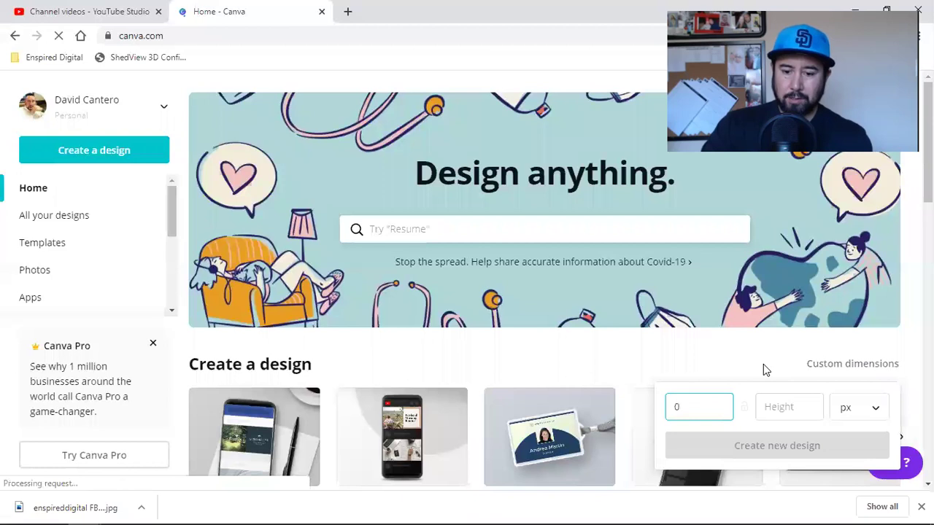
{"action": "key", "text": "BackSpace"}
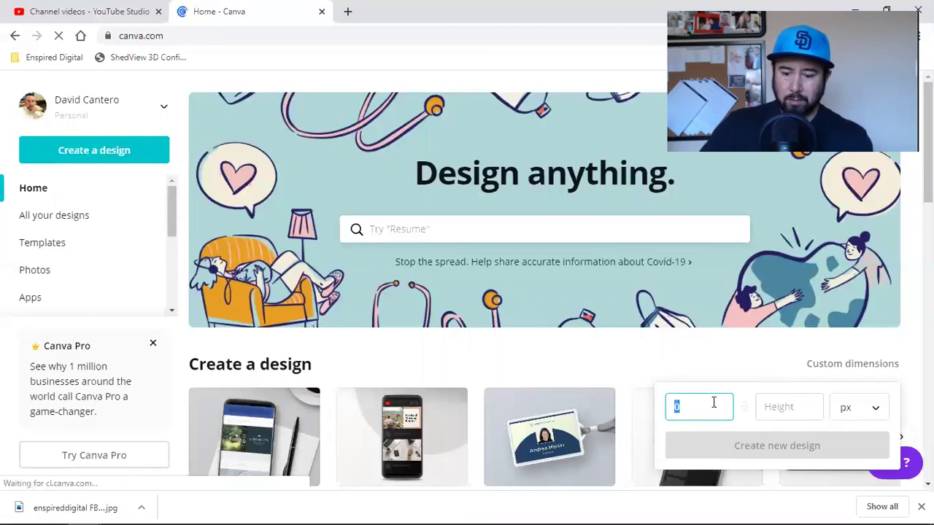
{"action": "type", "text": "-1"}
{"action": "key", "text": "BackSpace"}
{"action": "key", "text": "BackSpace"}
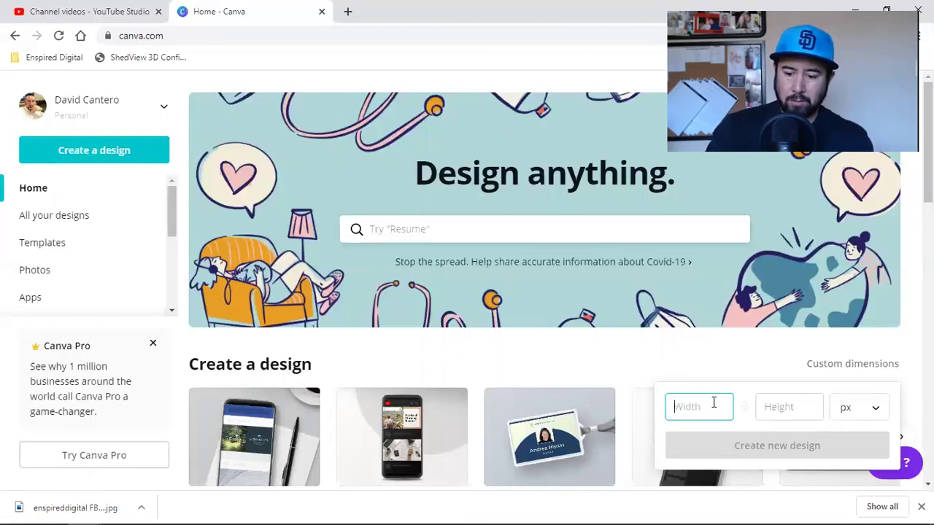
{"action": "type", "text": "286"}
{"action": "key", "text": "Tab"}
{"action": "type", "text": "156"}
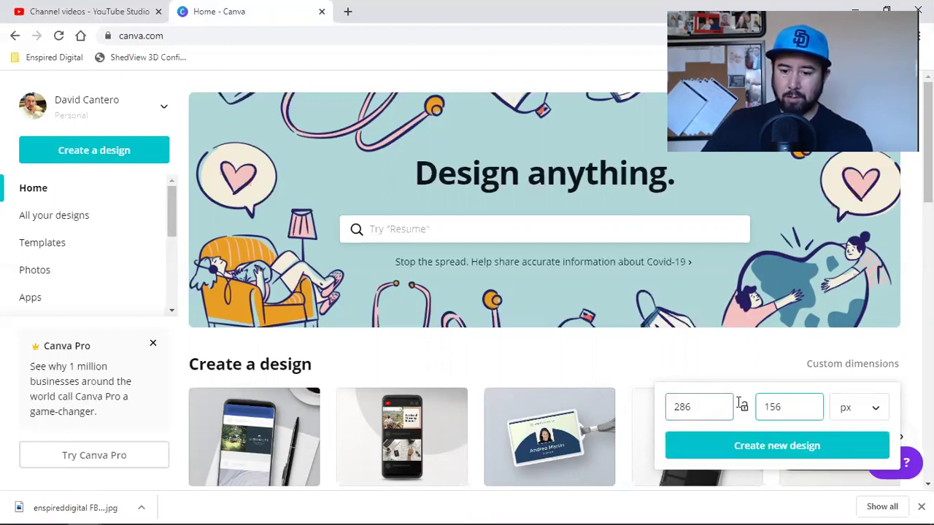
{"action": "left_click", "coordinate": [768, 452]}
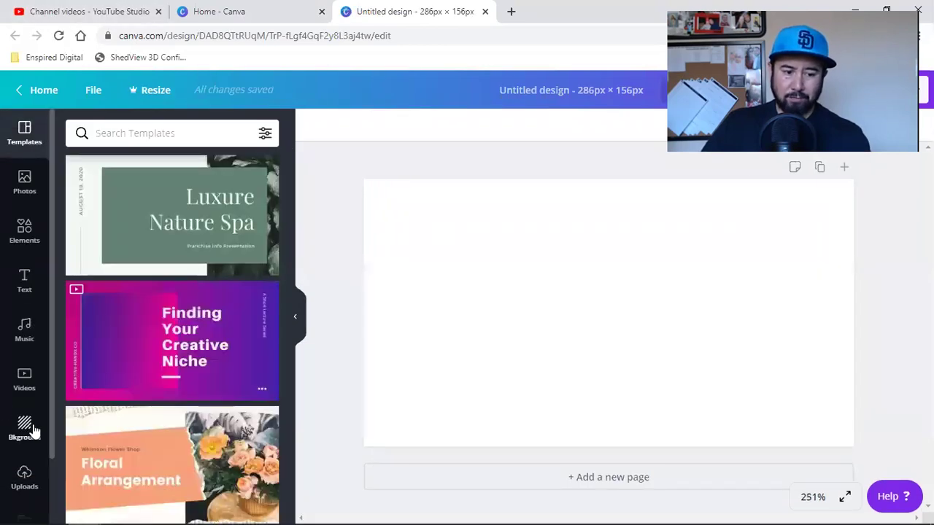
Upload 'enspireddigital FB cover' from the Downloads folder into Canva's uploaded images.
{"action": "left_click", "coordinate": [20, 475]}
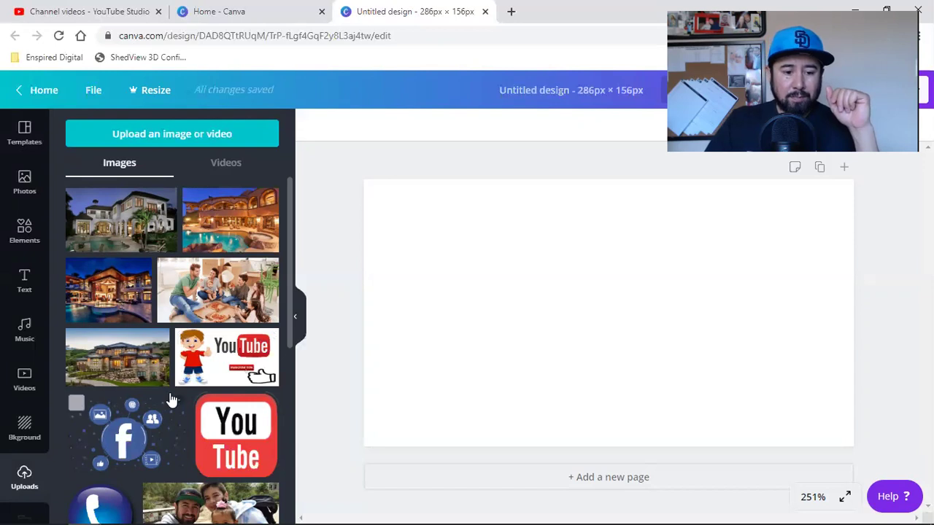
{"action": "scroll", "coordinate": [170, 400], "scroll_direction": "down", "scroll_amount": 3}
{"action": "scroll", "coordinate": [170, 399], "scroll_direction": "down", "scroll_amount": 3}
{"action": "scroll", "coordinate": [170, 392], "scroll_direction": "up", "scroll_amount": 10}
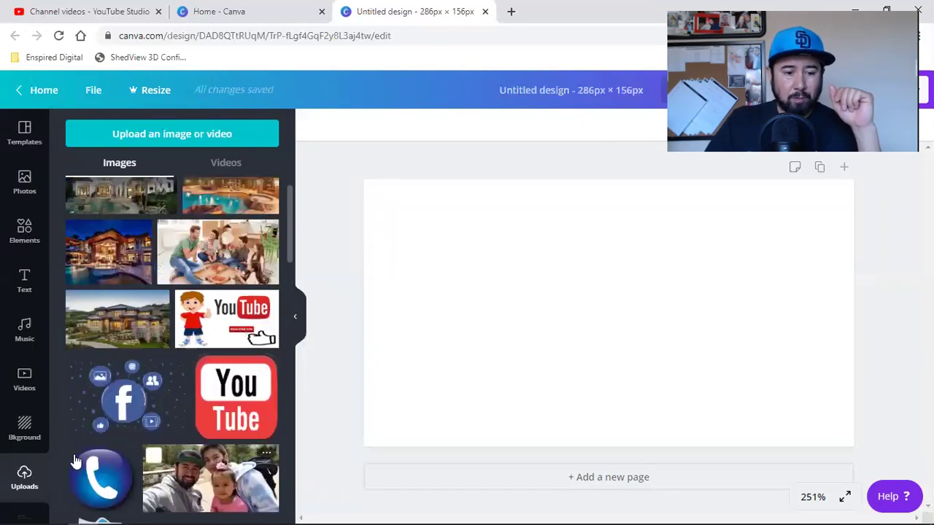
{"action": "left_click", "coordinate": [162, 137]}
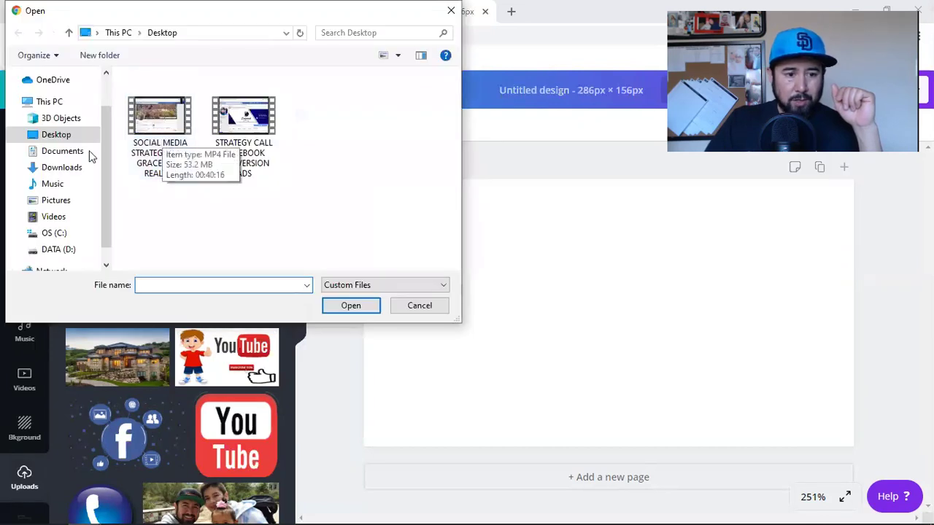
{"action": "left_click", "coordinate": [57, 168]}
{"action": "left_click", "coordinate": [160, 131]}
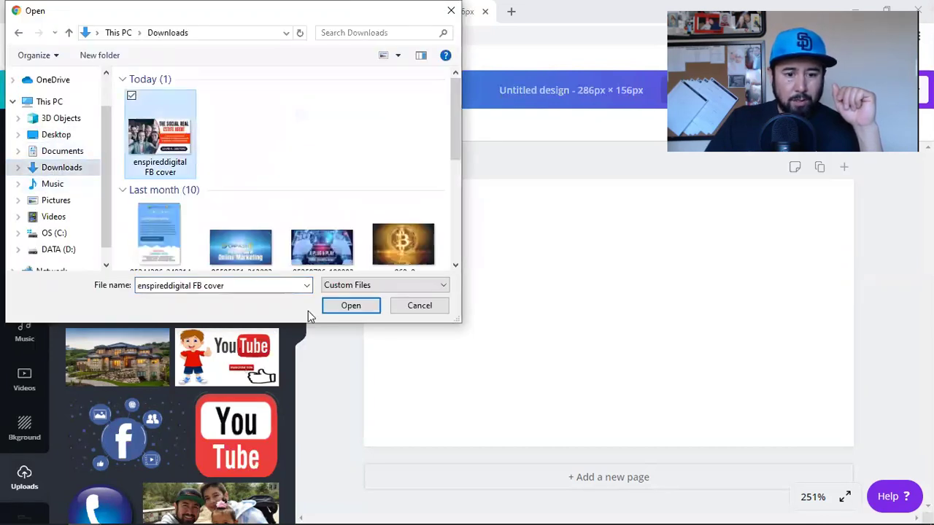
{"action": "left_click", "coordinate": [350, 306]}
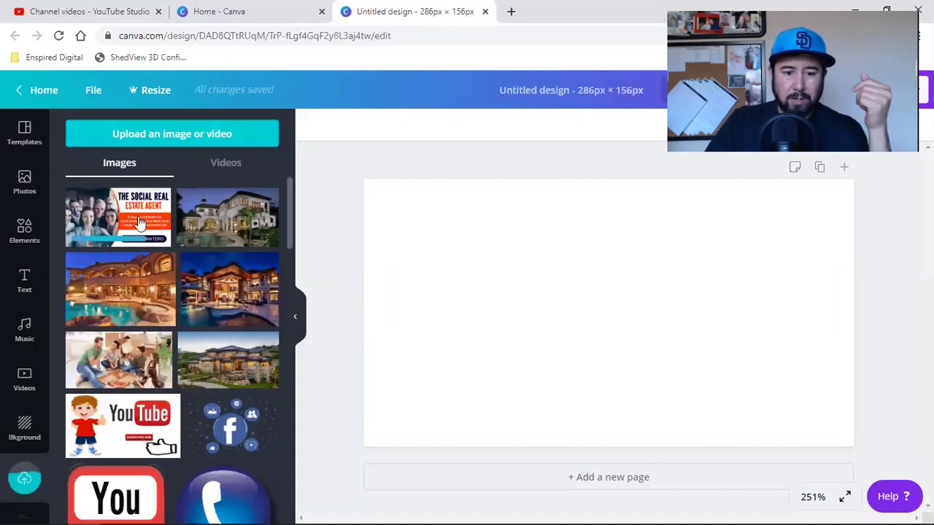
Place the uploaded cover image on the page and stretch it to fill the 286 x 156 design.
{"action": "left_click", "coordinate": [138, 223]}
{"action": "left_click_drag", "start_coordinate": [472, 233], "coordinate": [356, 195]}
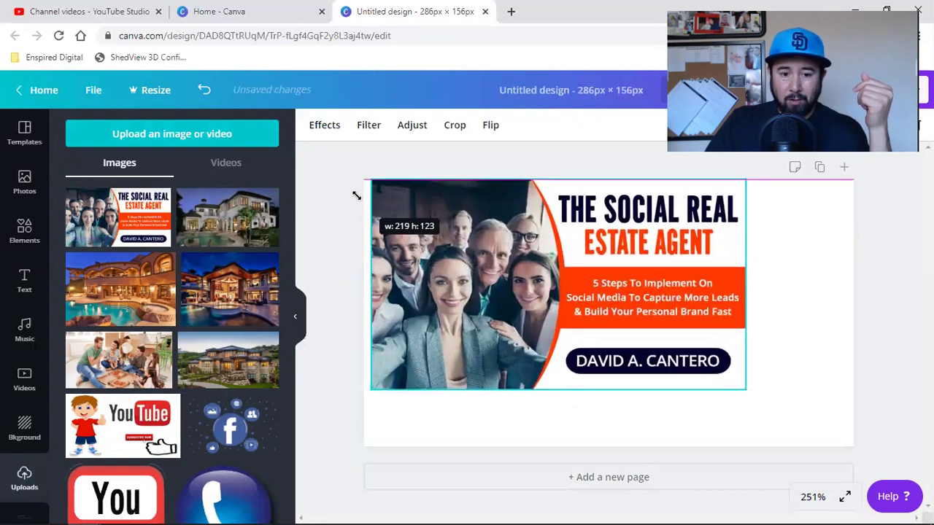
{"action": "left_click_drag", "start_coordinate": [779, 406], "coordinate": [858, 440]}
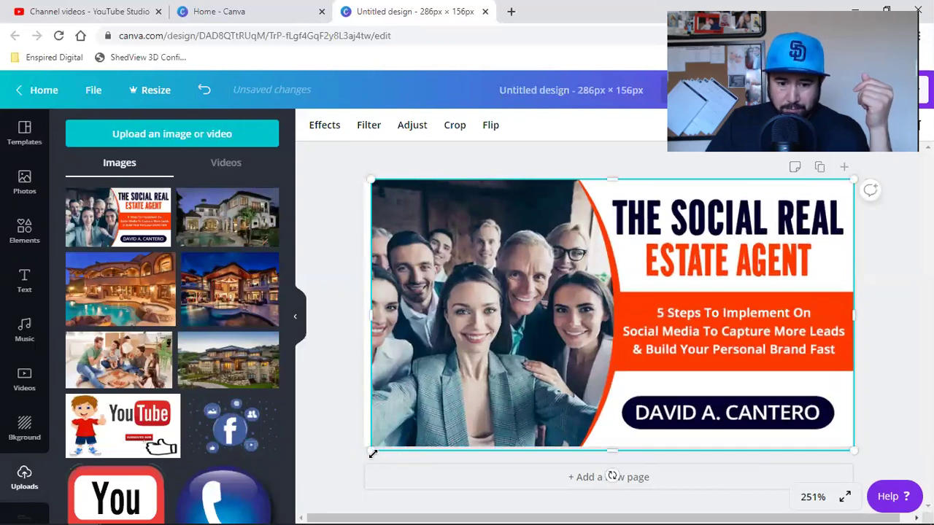
{"action": "left_click_drag", "start_coordinate": [372, 450], "coordinate": [362, 453]}
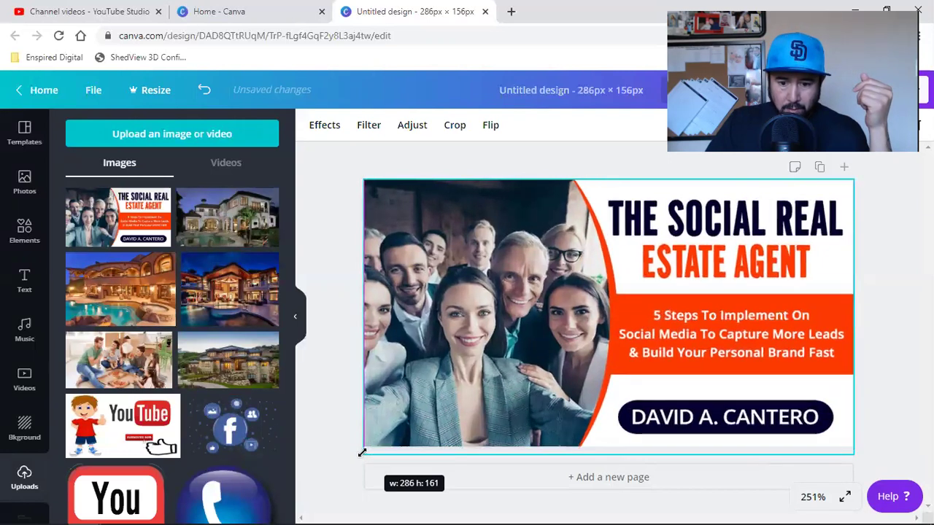
{"action": "left_click_drag", "start_coordinate": [602, 443], "coordinate": [604, 446]}
Rename the design to 'Book'.
{"action": "left_click", "coordinate": [605, 95]}
{"action": "key", "text": "BackSpace"}
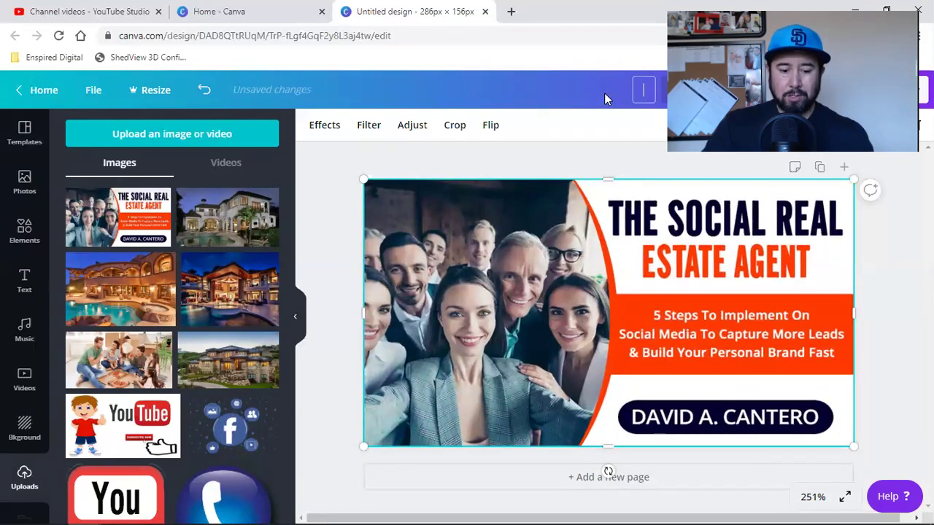
{"action": "type", "text": "Book"}
Download the Book design as a PNG, close Canva's home tab, and return to Kartra.
{"action": "left_click", "coordinate": [904, 195]}
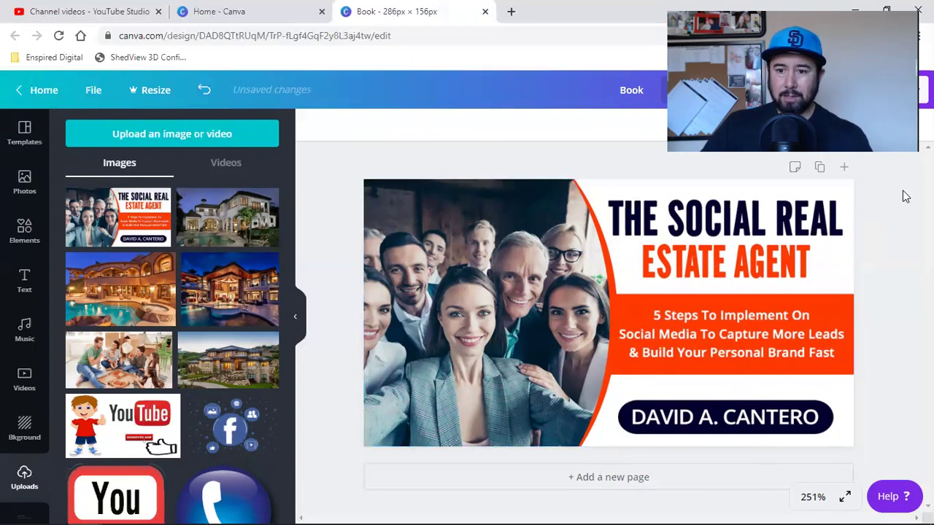
{"action": "left_click", "coordinate": [894, 90]}
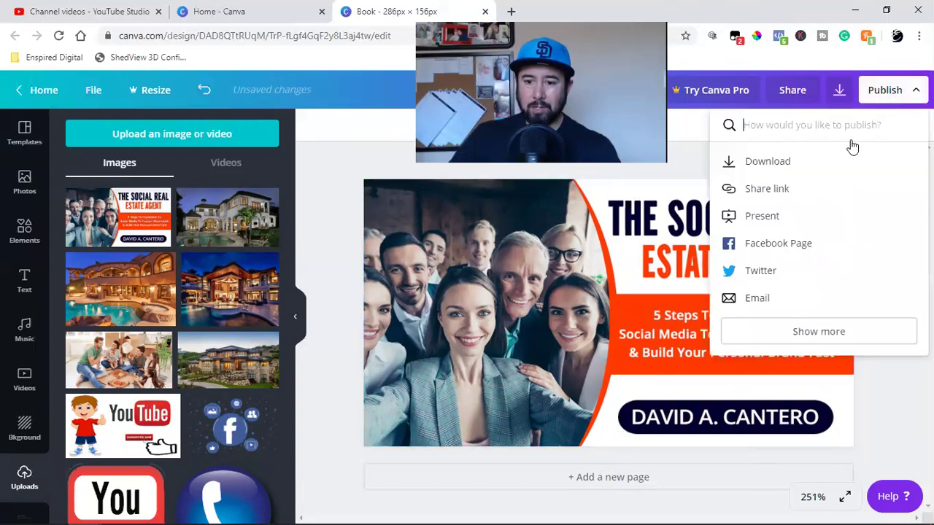
{"action": "left_click", "coordinate": [824, 164]}
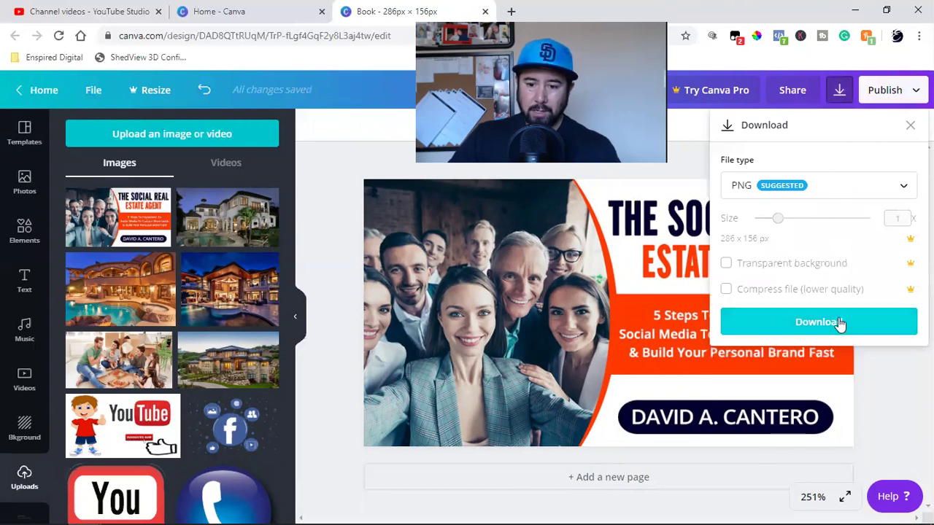
{"action": "key", "text": "Return"}
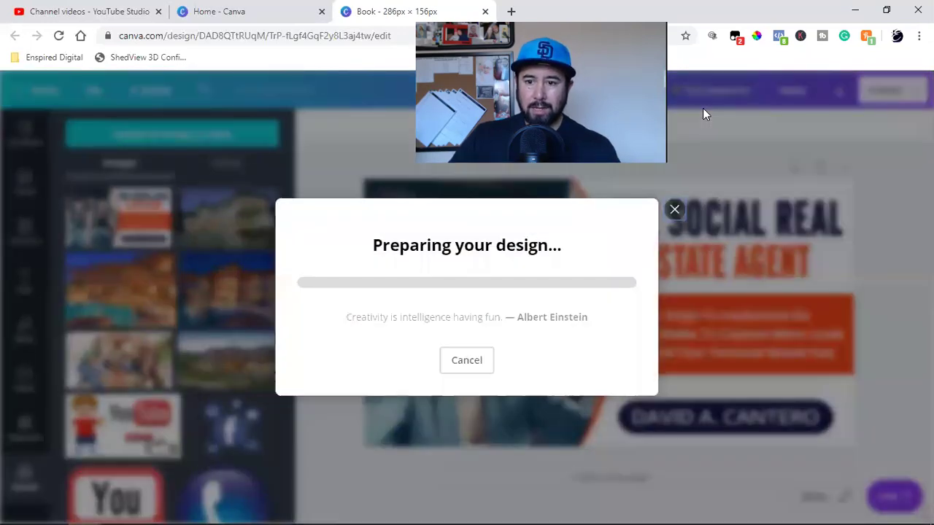
{"action": "left_click", "coordinate": [321, 12]}
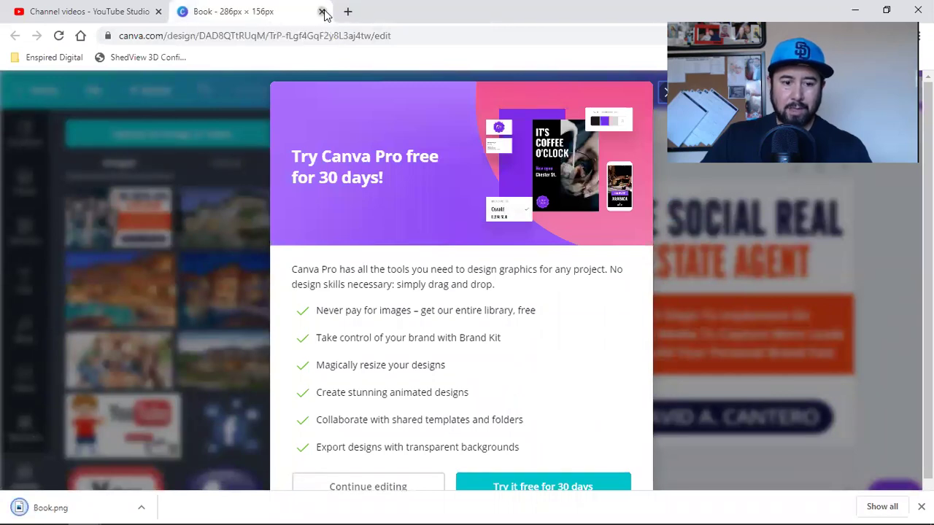
{"action": "left_click", "coordinate": [86, 510]}
Upload Book.png from Downloads as the campaign thumbnail and save the campaign preview.
{"action": "left_click", "coordinate": [208, 450]}
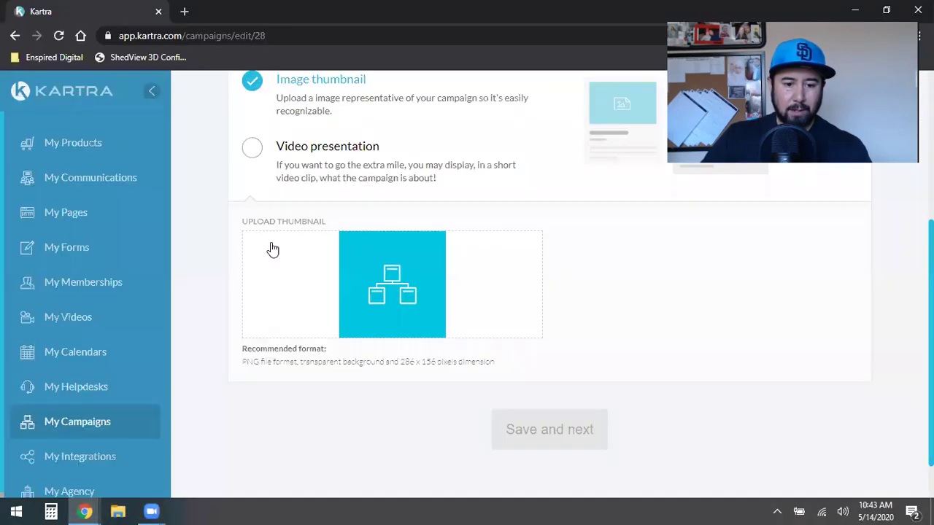
{"action": "left_click", "coordinate": [396, 288]}
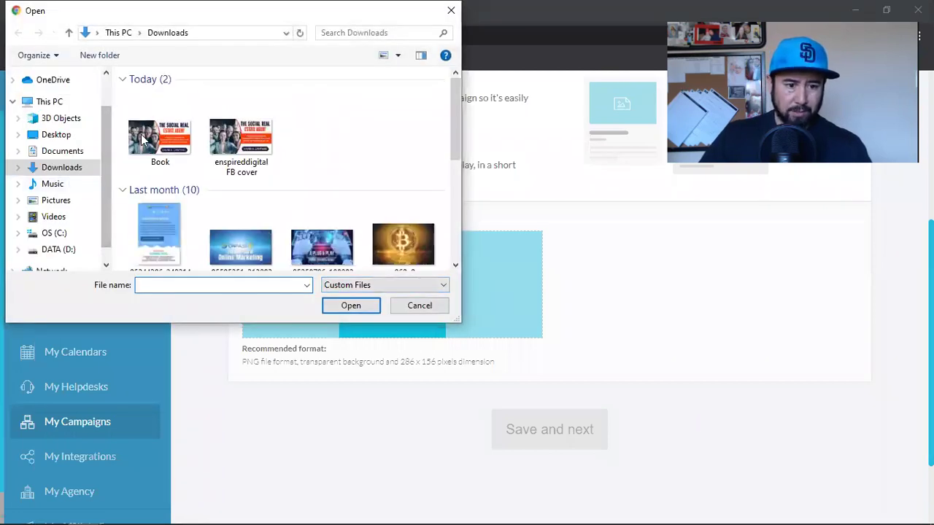
{"action": "left_click", "coordinate": [163, 164]}
{"action": "left_click", "coordinate": [343, 306]}
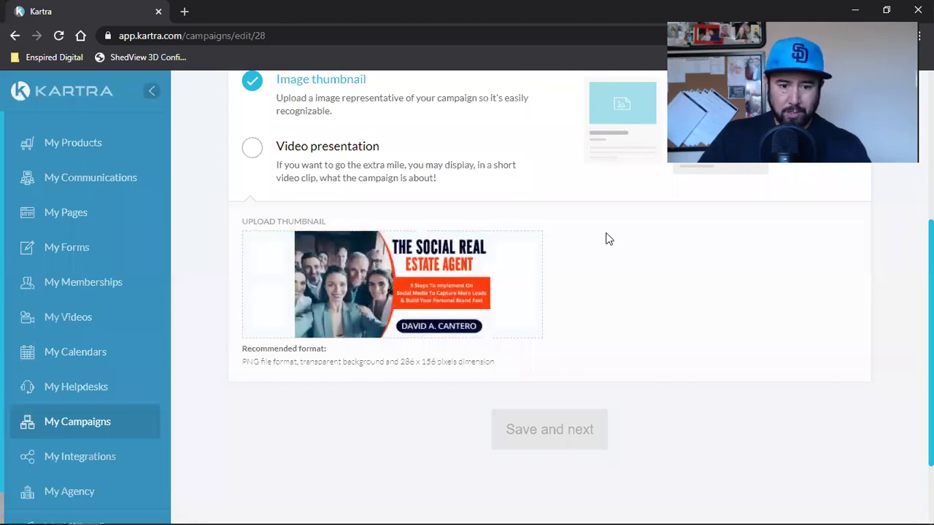
{"action": "scroll", "coordinate": [630, 326], "scroll_direction": "up", "scroll_amount": 4}
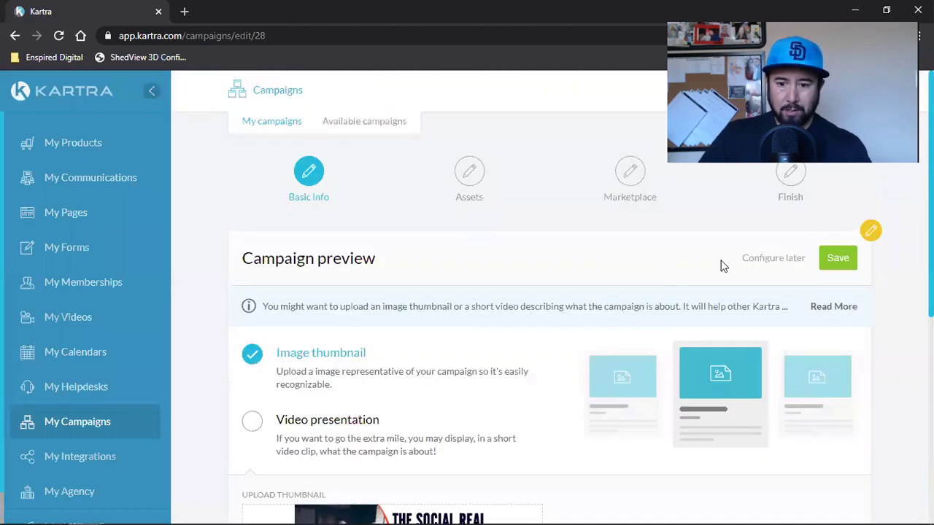
{"action": "left_click", "coordinate": [836, 259]}
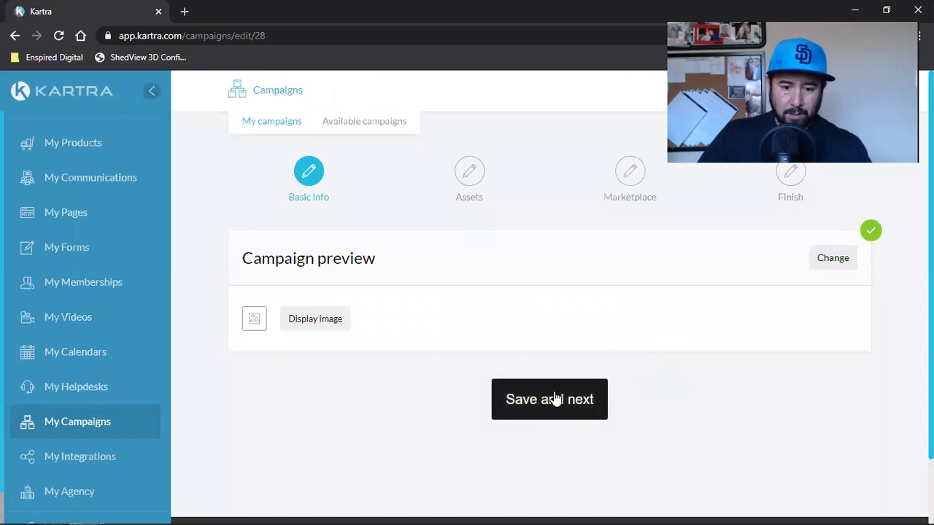
Acknowledge the interconnected-assets reminder with 'OK, I understand' on the Assets step.
{"action": "scroll", "coordinate": [773, 364], "scroll_direction": "down", "scroll_amount": 2}
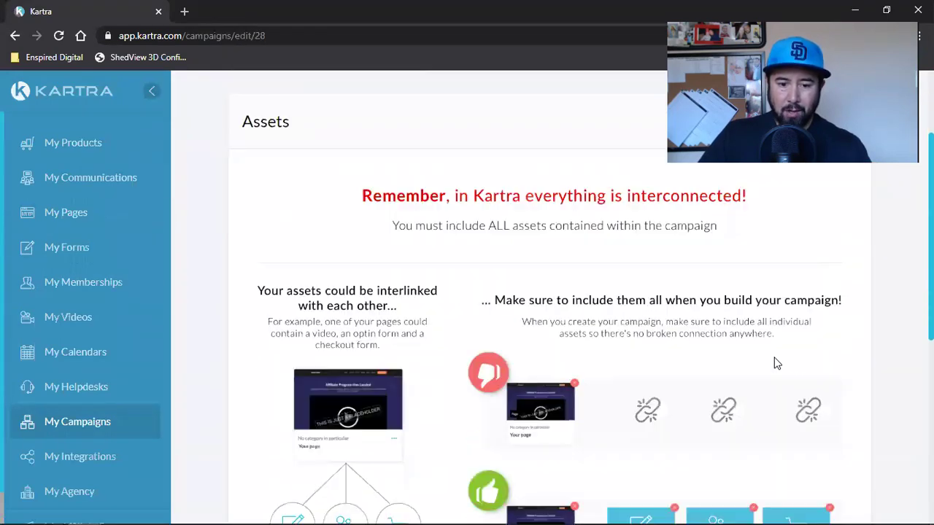
{"action": "scroll", "coordinate": [714, 362], "scroll_direction": "down", "scroll_amount": 4}
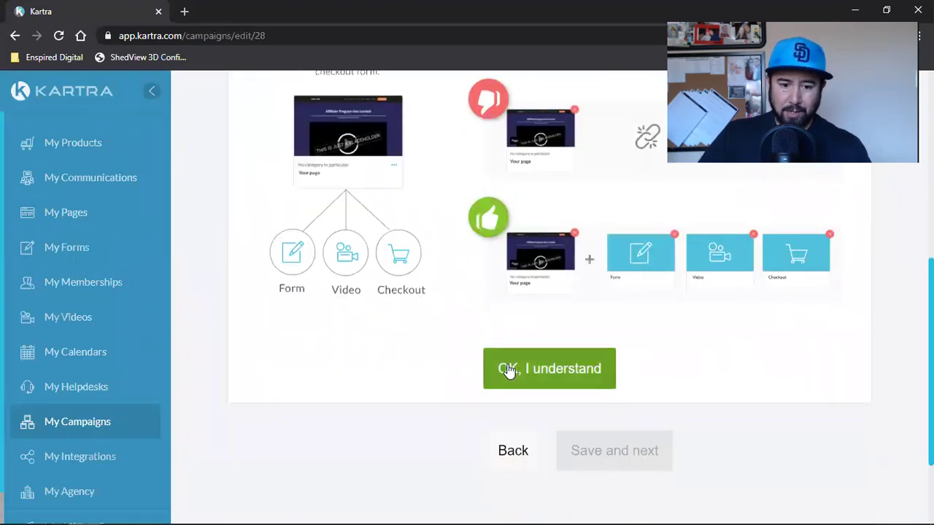
{"action": "left_click", "coordinate": [511, 370]}
{"action": "scroll", "coordinate": [326, 307], "scroll_direction": "up", "scroll_amount": 4}
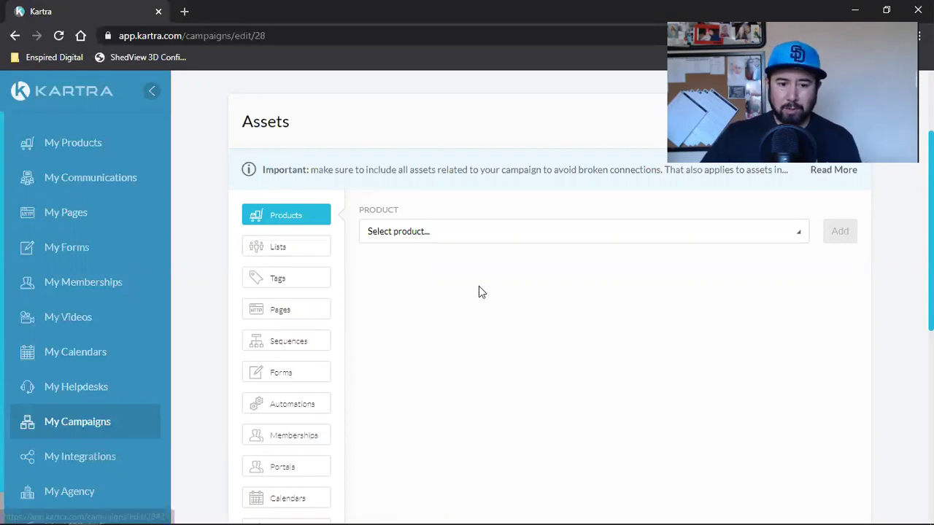
Add The Social Real Estate Agent Book as the campaign's product asset.
{"action": "left_click", "coordinate": [417, 233]}
{"action": "scroll", "coordinate": [450, 340], "scroll_direction": "down", "scroll_amount": 3}
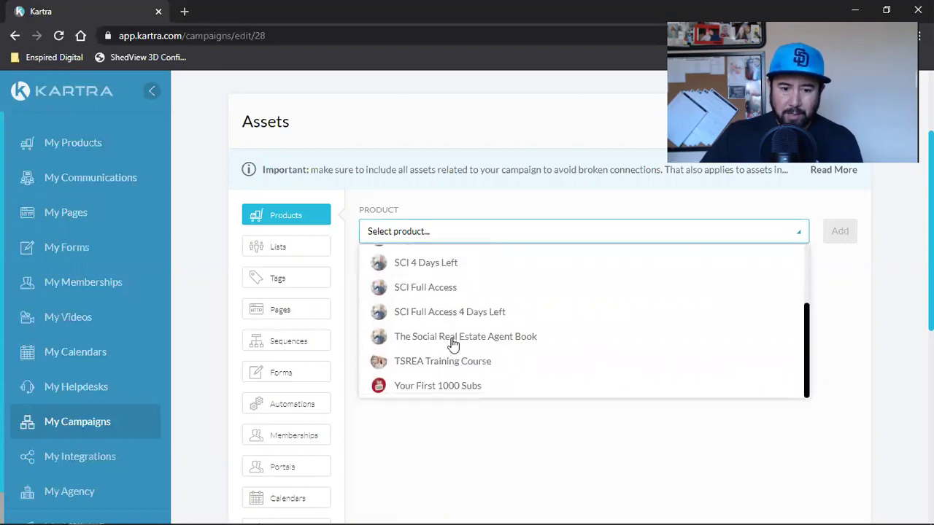
{"action": "left_click", "coordinate": [508, 340]}
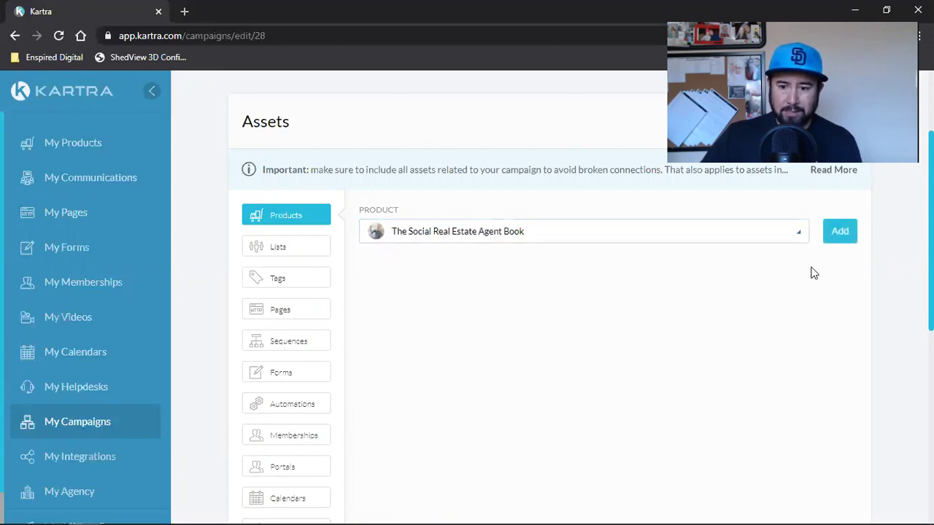
{"action": "left_click", "coordinate": [845, 233]}
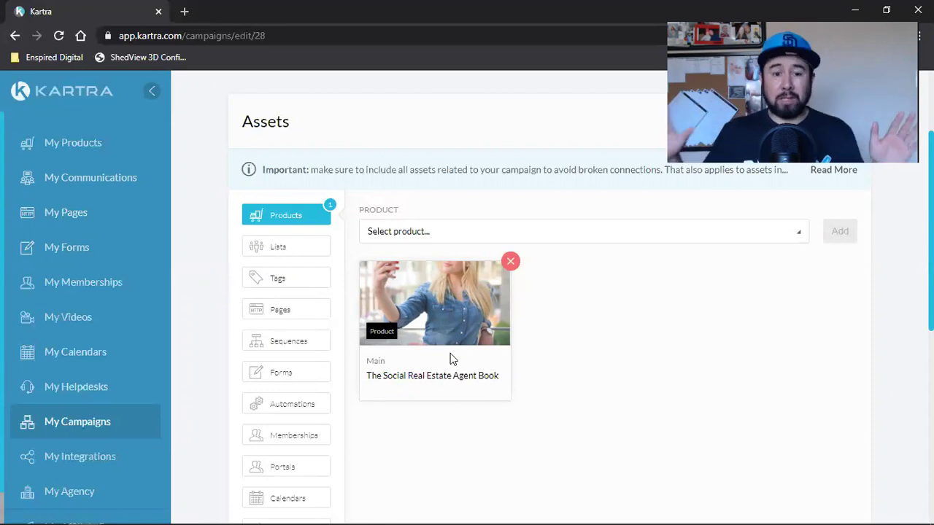
{"action": "left_click", "coordinate": [311, 259]}
Add the Paid Book Customers and FREE Book Customers lists to the campaign assets.
{"action": "left_click", "coordinate": [469, 232]}
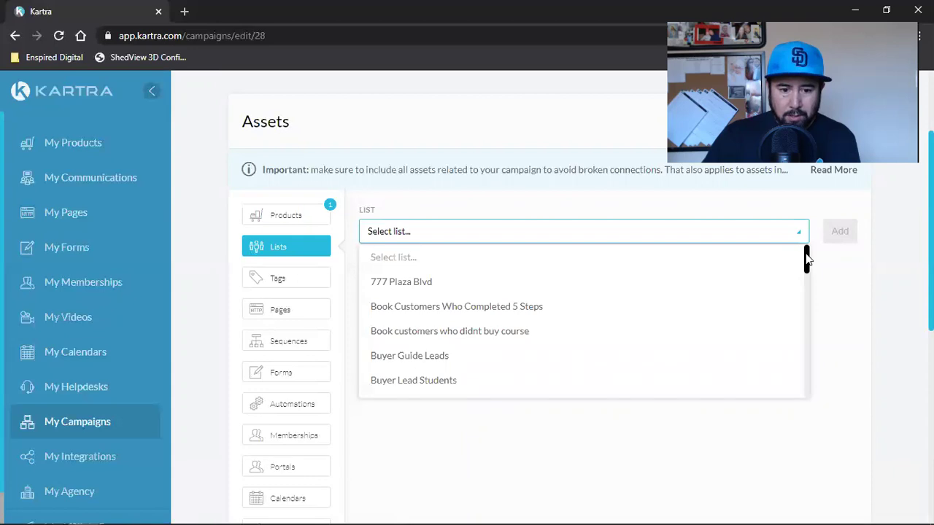
{"action": "left_click_drag", "start_coordinate": [806, 259], "coordinate": [807, 313]}
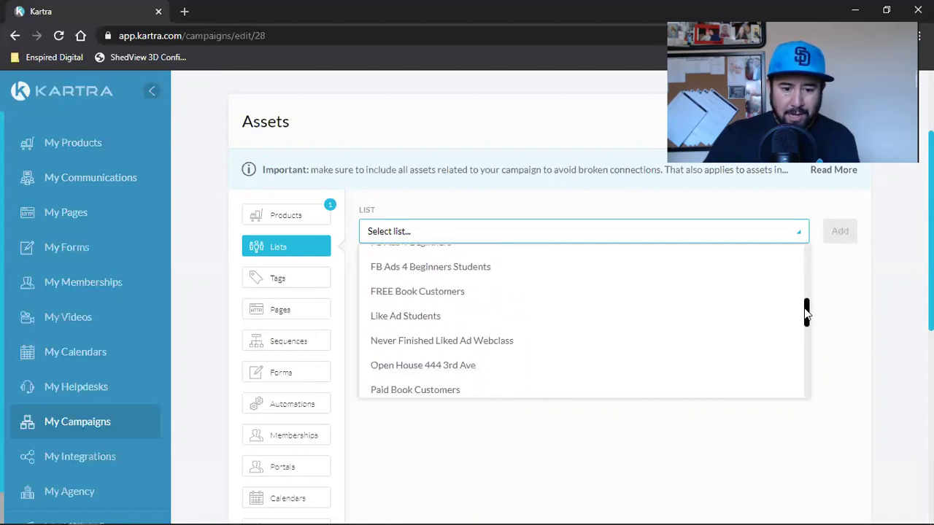
{"action": "left_click", "coordinate": [414, 391]}
{"action": "left_click", "coordinate": [840, 235]}
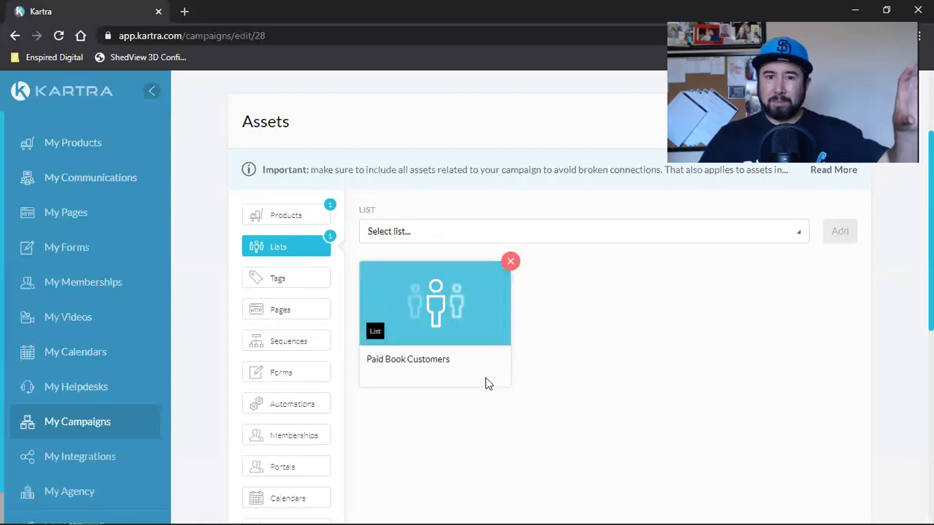
{"action": "left_click", "coordinate": [388, 232]}
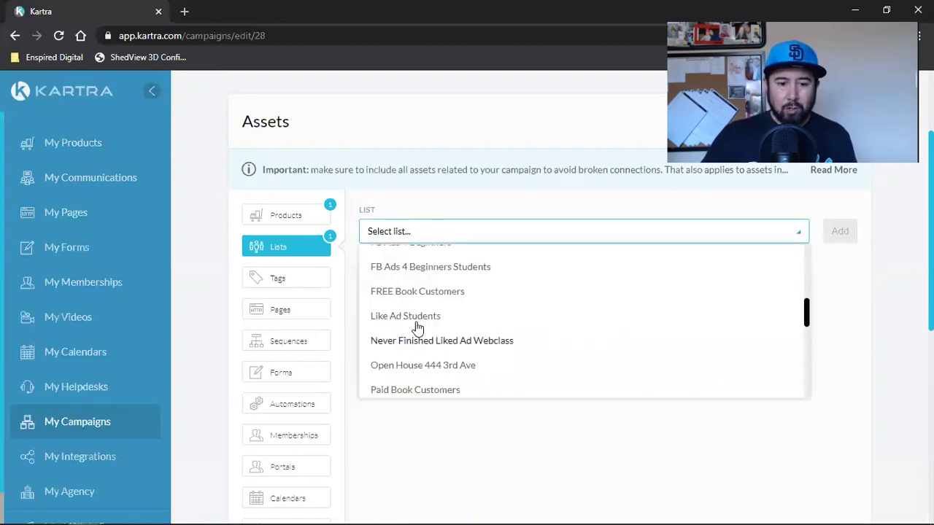
{"action": "left_click", "coordinate": [429, 294]}
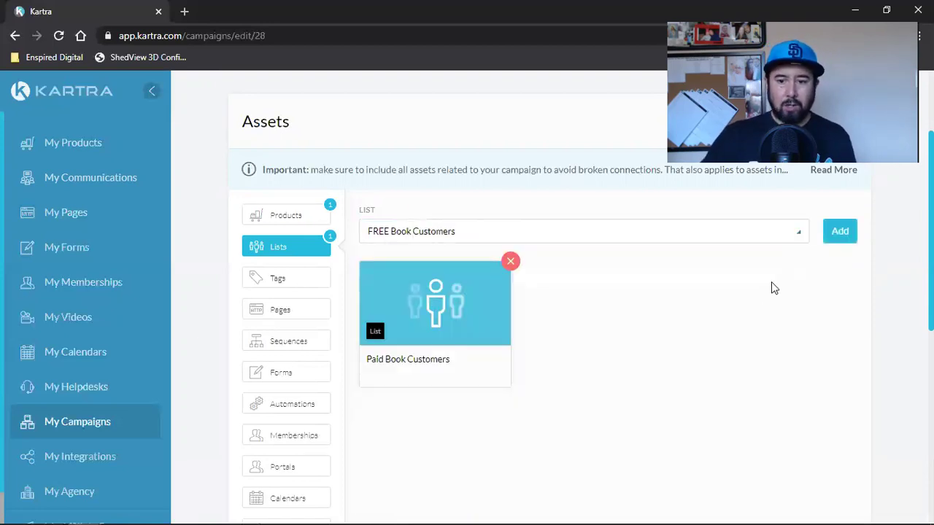
{"action": "left_click", "coordinate": [839, 231]}
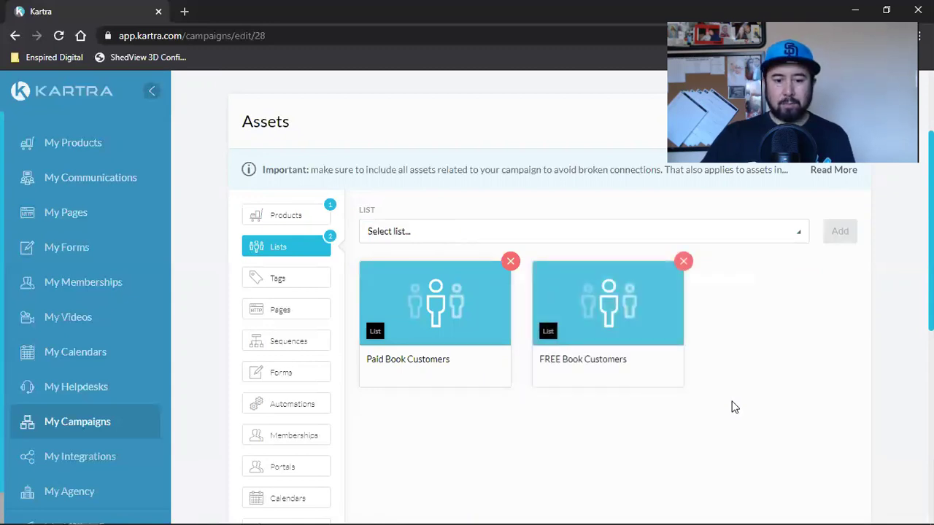
Add the TSREA Scheduled Appointments list to the campaign assets.
{"action": "left_click", "coordinate": [451, 236]}
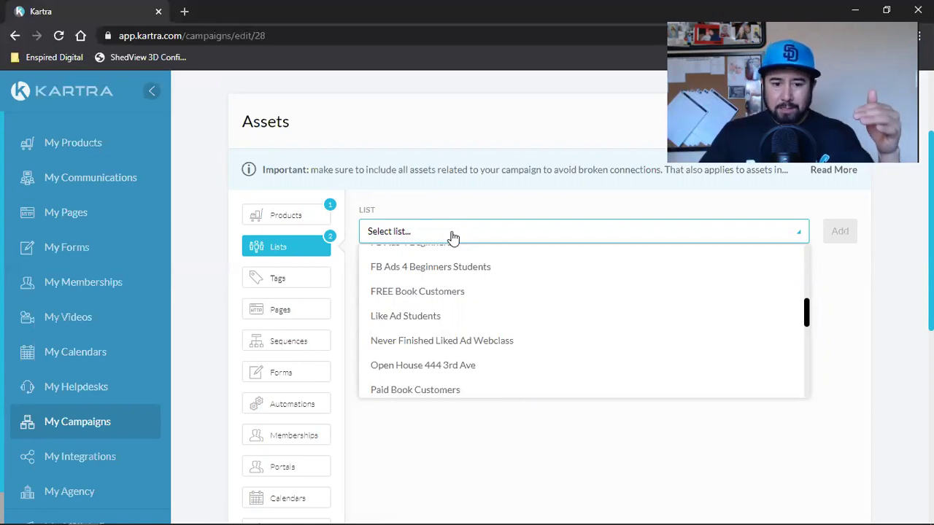
{"action": "left_click", "coordinate": [445, 181]}
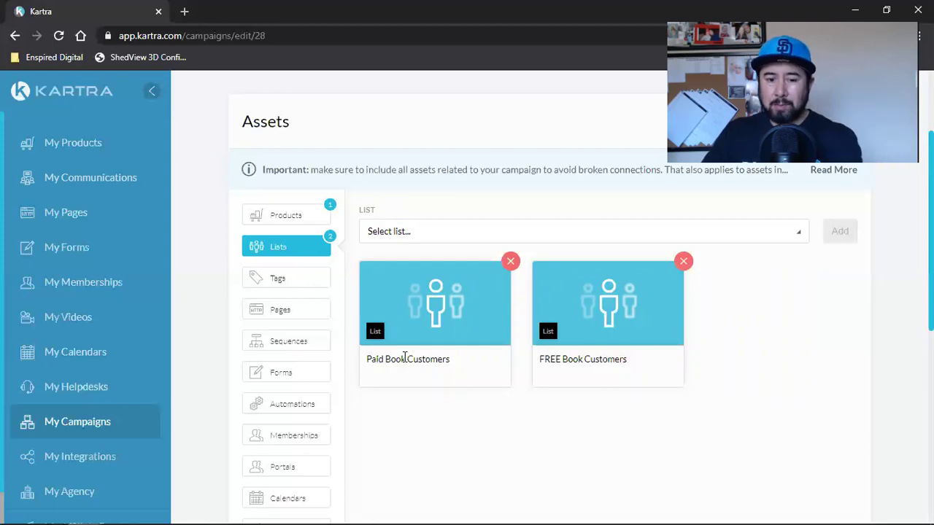
{"action": "triple_click", "coordinate": [582, 362]}
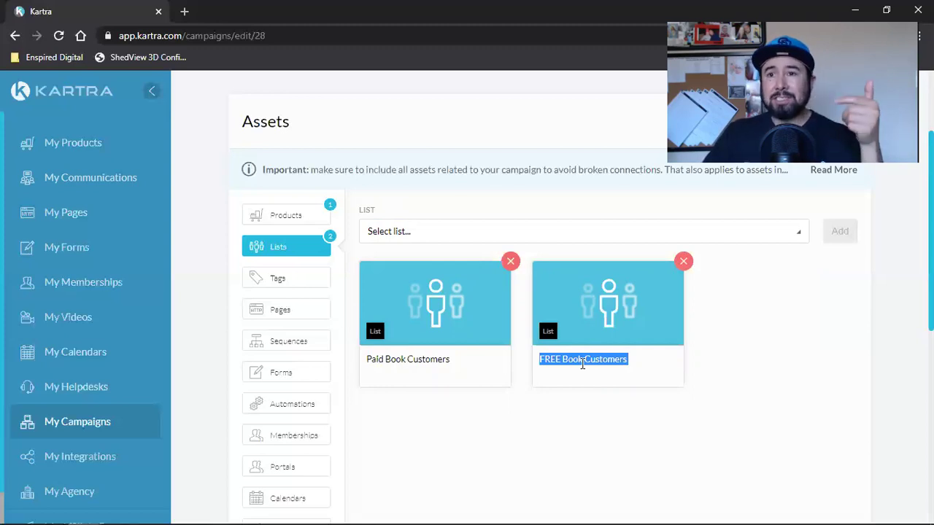
{"action": "left_click", "coordinate": [405, 242]}
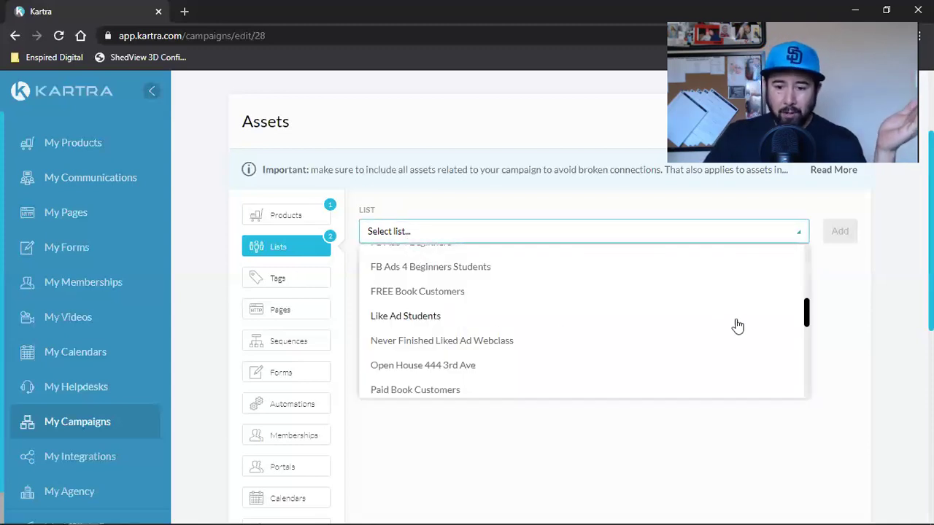
{"action": "left_click_drag", "start_coordinate": [806, 309], "coordinate": [808, 359]}
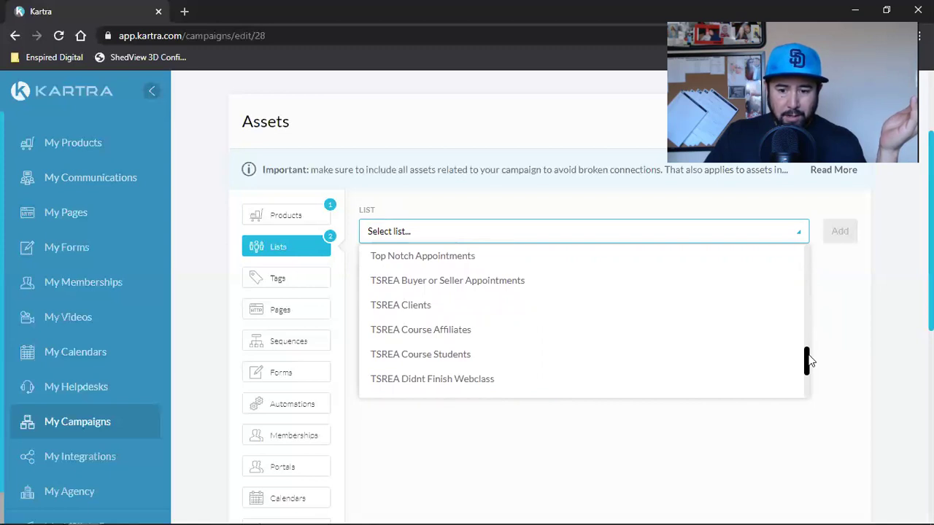
{"action": "left_click_drag", "start_coordinate": [807, 365], "coordinate": [807, 387]}
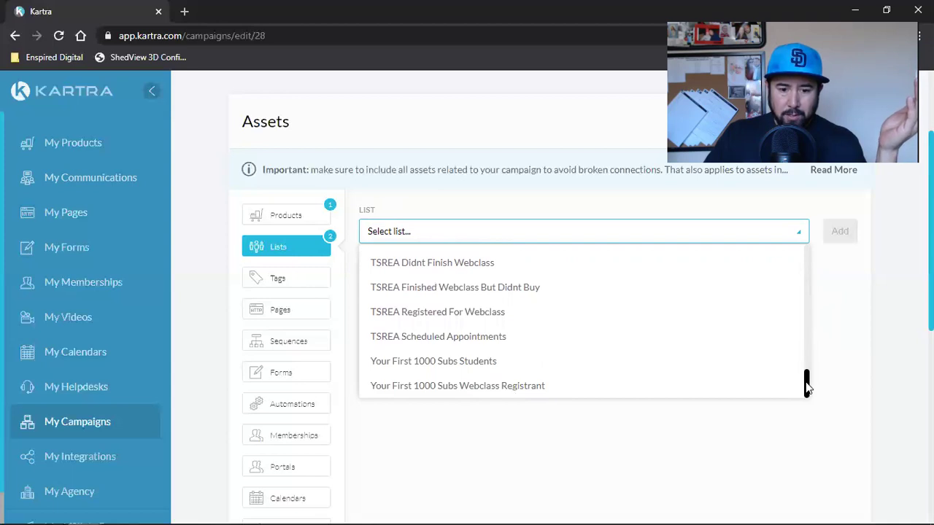
{"action": "left_click", "coordinate": [460, 338]}
{"action": "left_click", "coordinate": [837, 234]}
{"action": "left_click", "coordinate": [714, 426]}
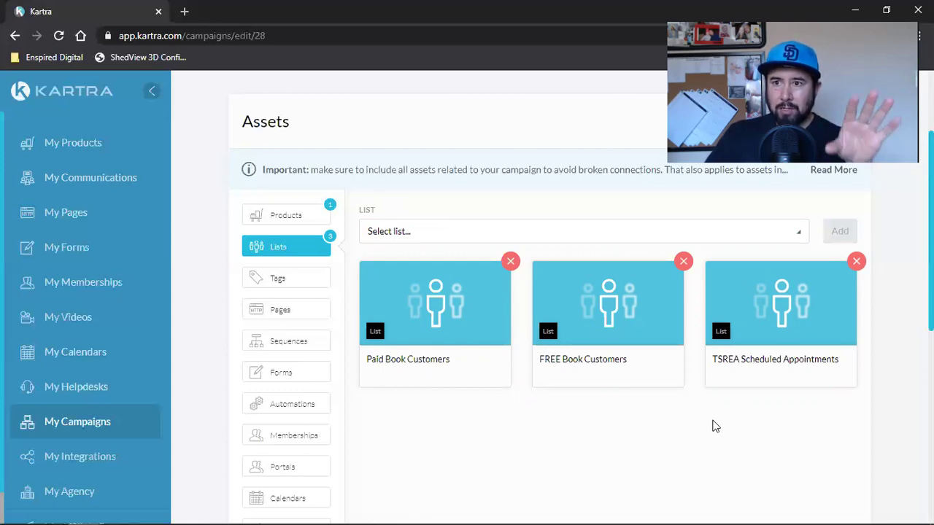
Add the FREE Book Customers tag from the FREE Book category to the campaign.
{"action": "left_click", "coordinate": [288, 284]}
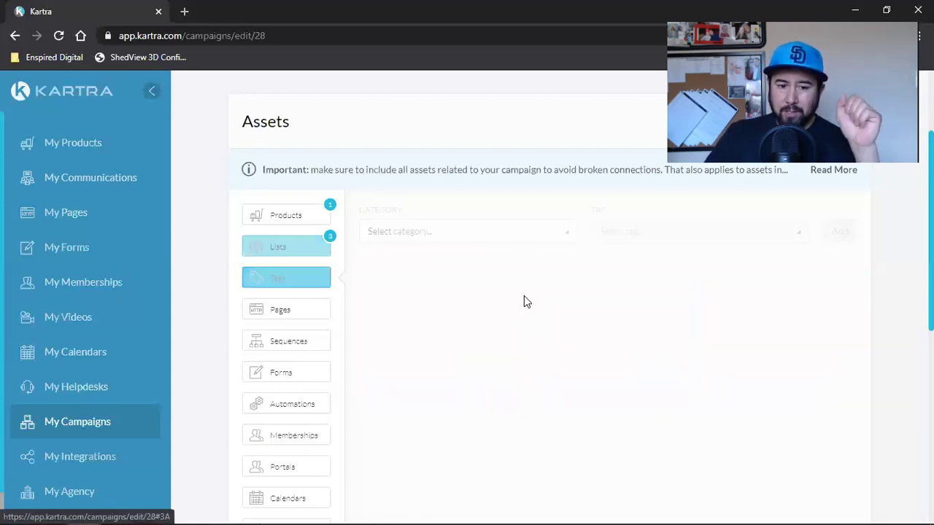
{"action": "left_click", "coordinate": [454, 232]}
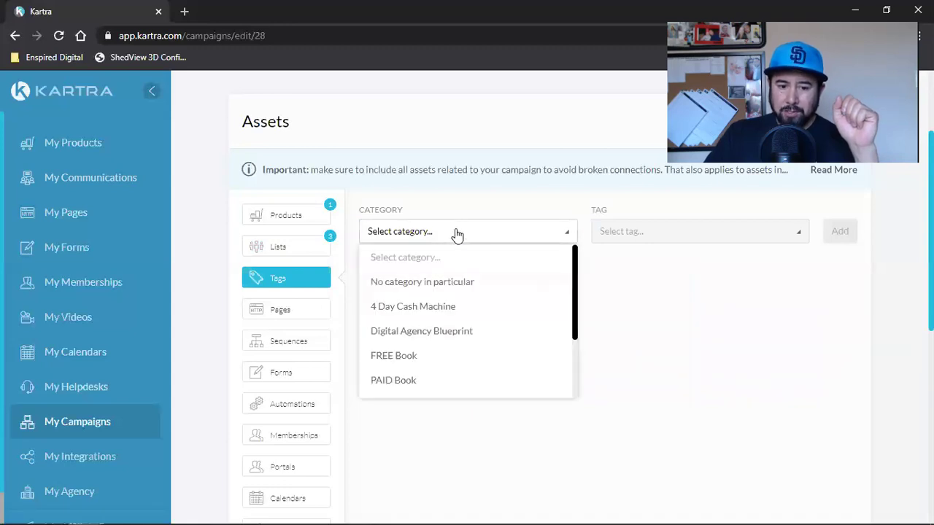
{"action": "left_click", "coordinate": [413, 365]}
{"action": "left_click", "coordinate": [663, 242]}
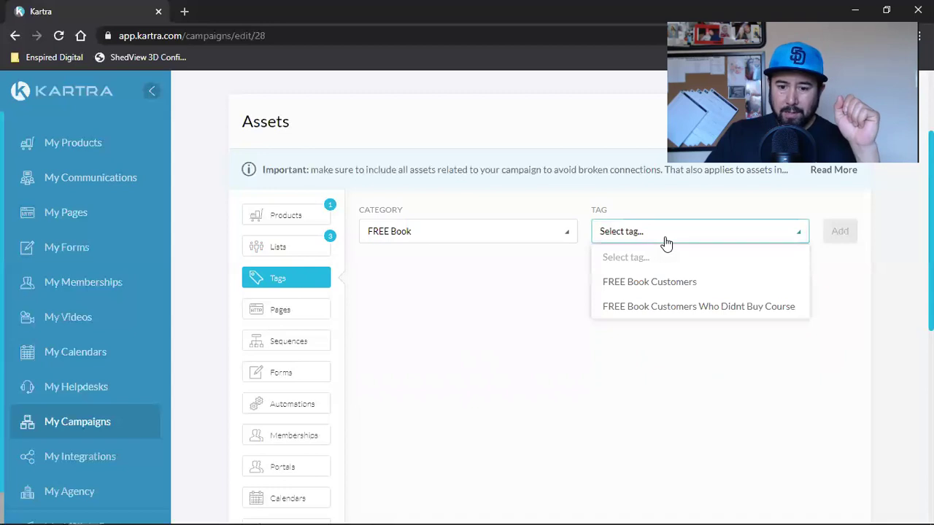
{"action": "left_click", "coordinate": [642, 283]}
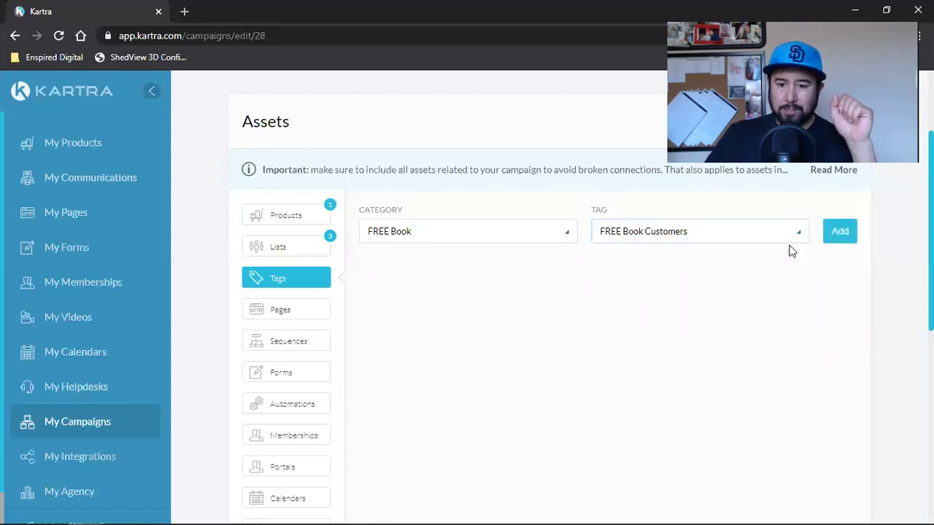
{"action": "left_click", "coordinate": [839, 230]}
Add the PAID Book customers tag from the PAID Book category.
{"action": "left_click", "coordinate": [406, 241]}
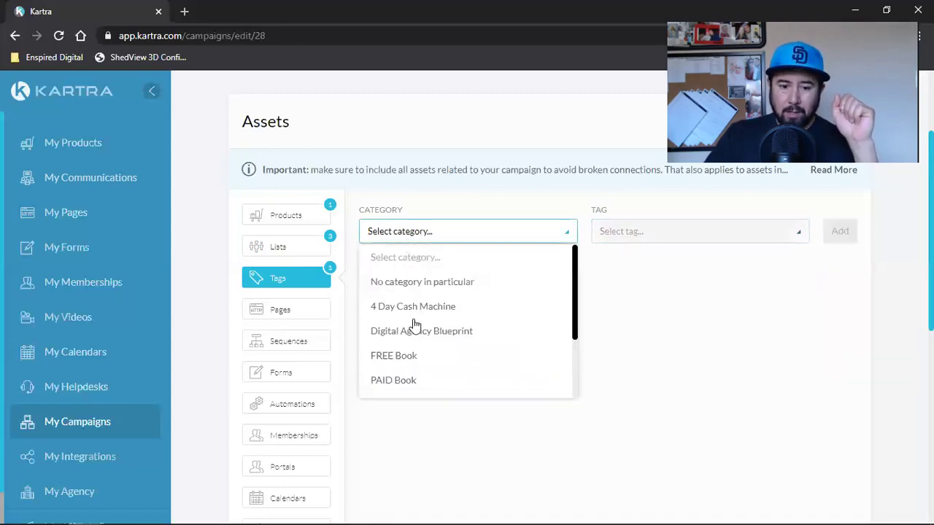
{"action": "left_click", "coordinate": [390, 380]}
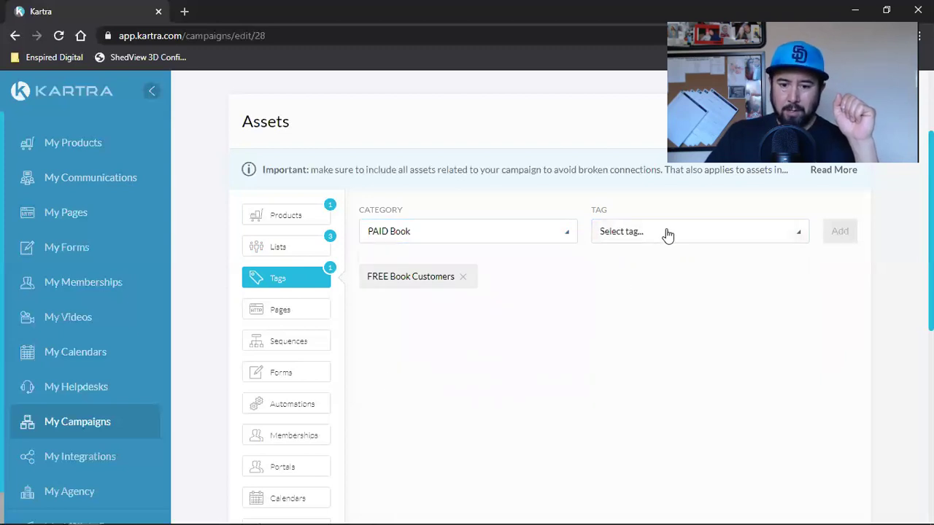
{"action": "left_click", "coordinate": [667, 232]}
{"action": "left_click", "coordinate": [642, 281]}
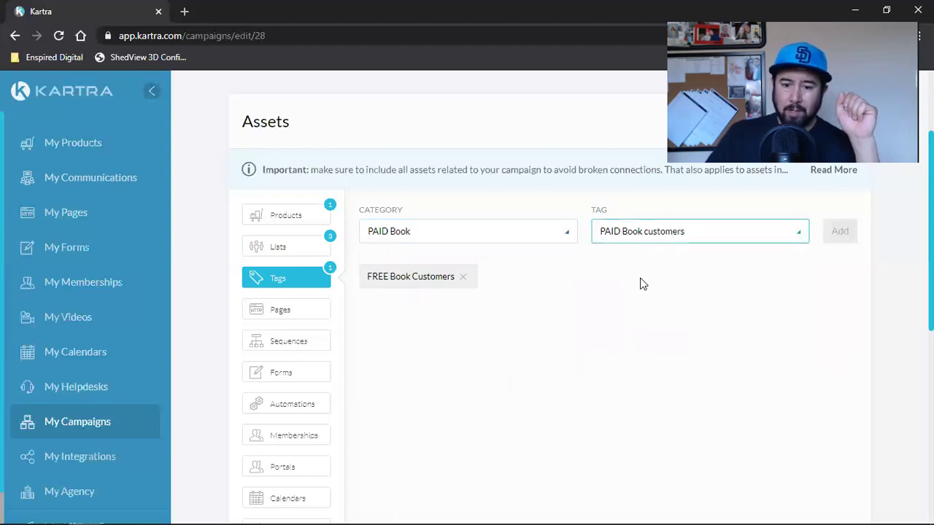
{"action": "left_click", "coordinate": [840, 231]}
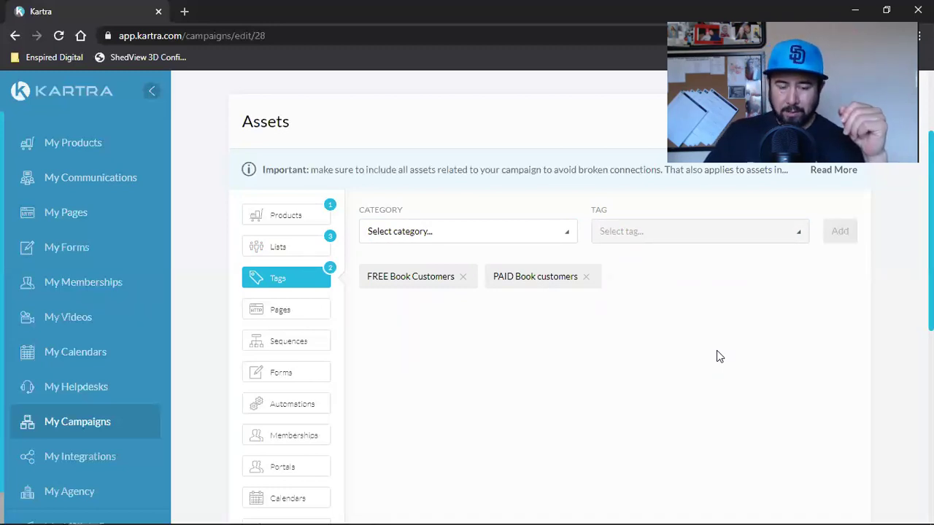
Add the TSREA Book Abandoned Cart tag from the PAID Book category.
{"action": "left_click", "coordinate": [431, 231]}
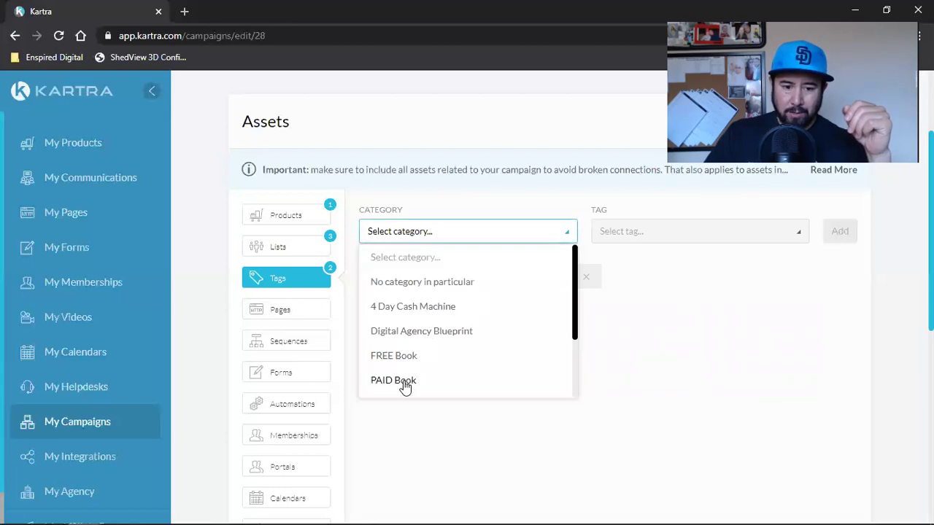
{"action": "left_click", "coordinate": [405, 384]}
{"action": "left_click", "coordinate": [643, 232]}
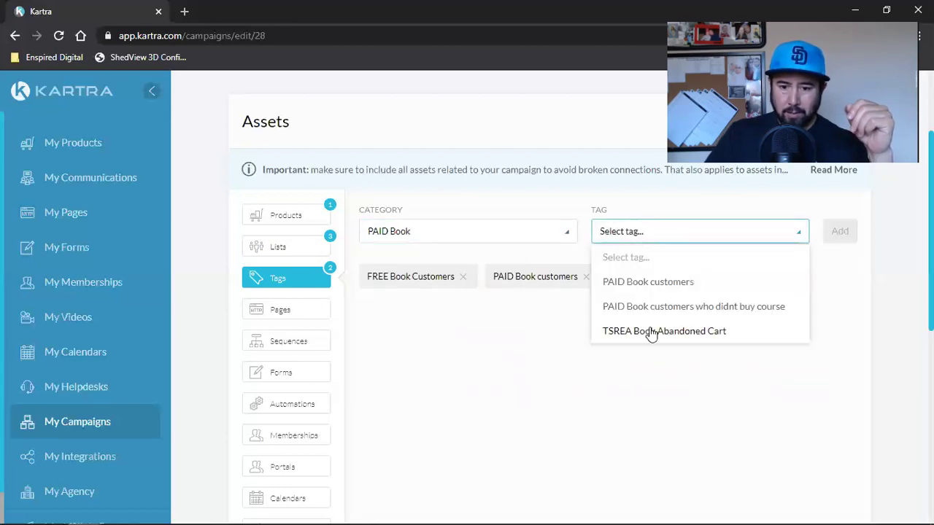
{"action": "left_click", "coordinate": [704, 333]}
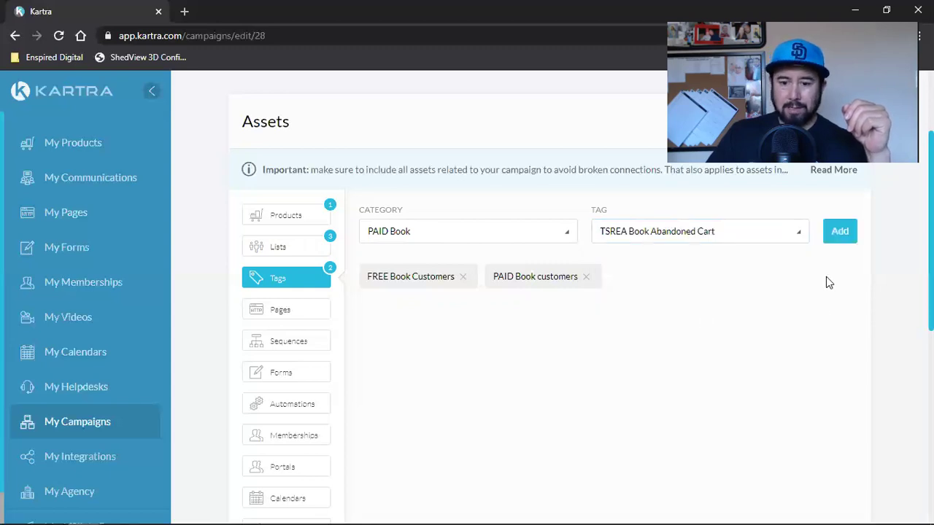
{"action": "left_click", "coordinate": [839, 232]}
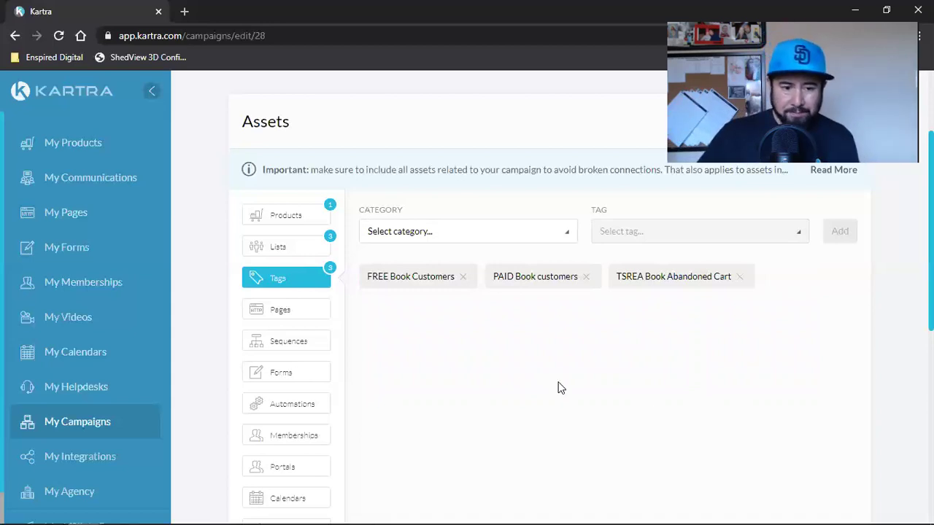
Add the FREE Book page with site set to 'No site in particular'.
{"action": "left_click", "coordinate": [294, 309]}
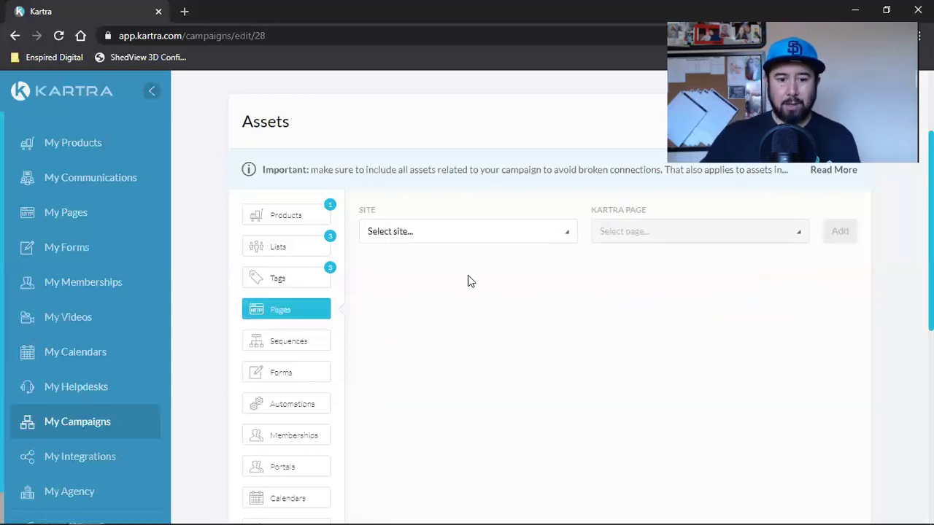
{"action": "left_click", "coordinate": [423, 237]}
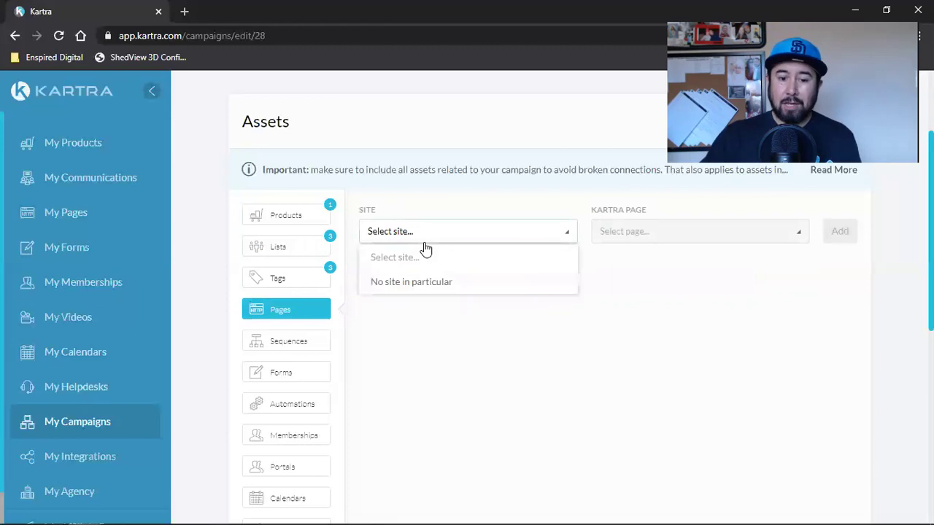
{"action": "left_click", "coordinate": [405, 283]}
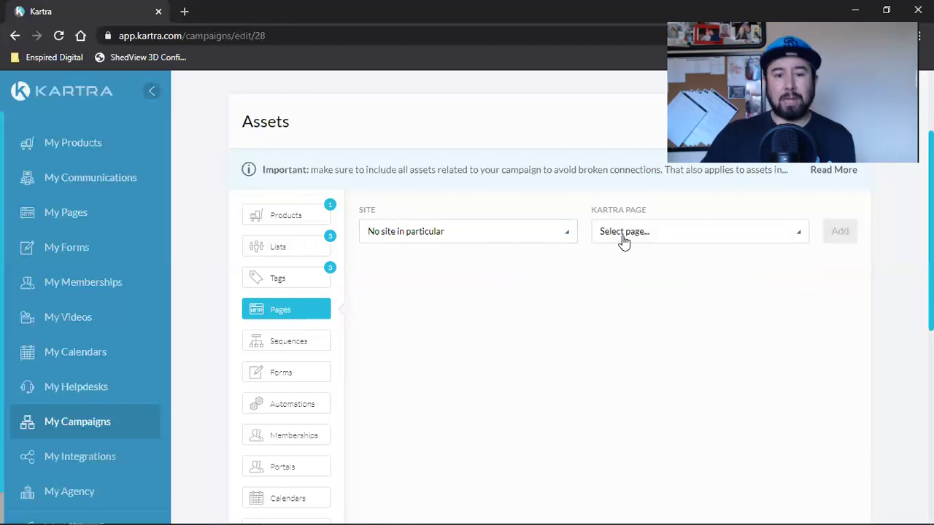
{"action": "left_click", "coordinate": [677, 246]}
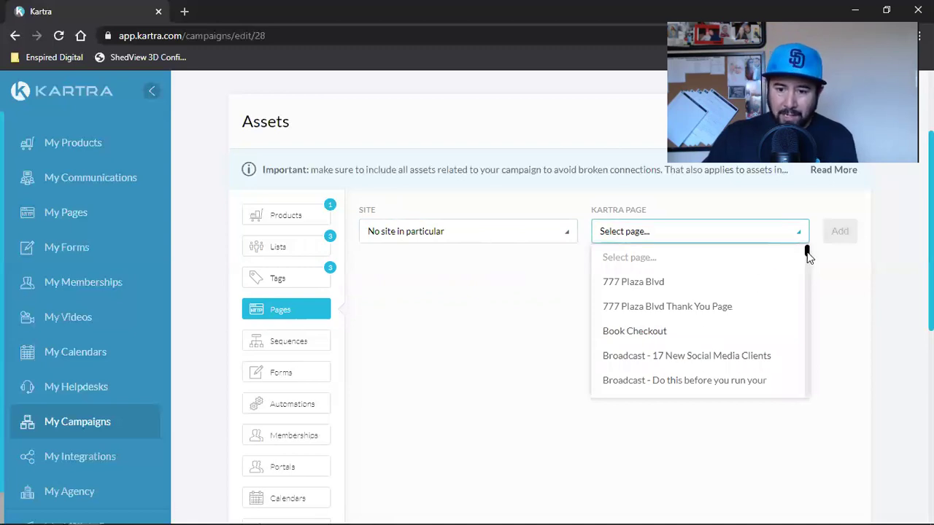
{"action": "scroll", "coordinate": [805, 292], "scroll_direction": "down", "scroll_amount": 10}
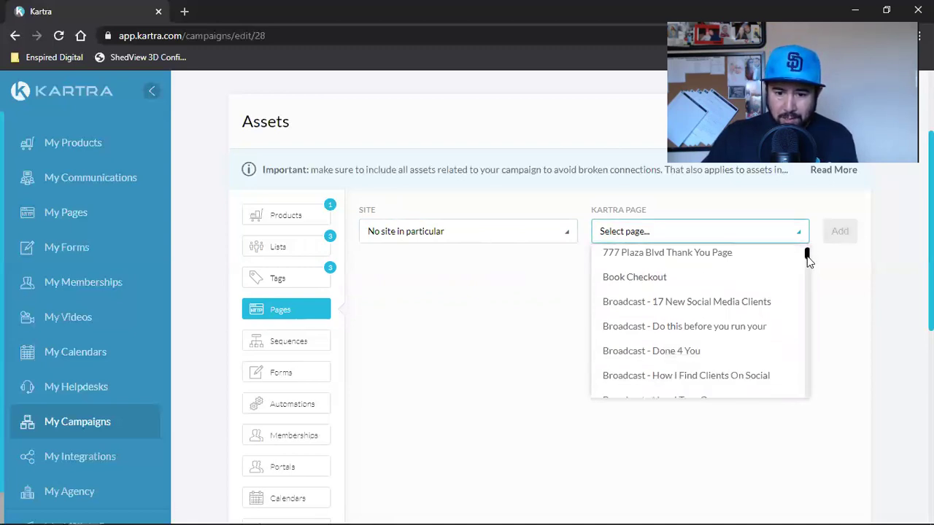
{"action": "scroll", "coordinate": [801, 368], "scroll_direction": "down", "scroll_amount": 10}
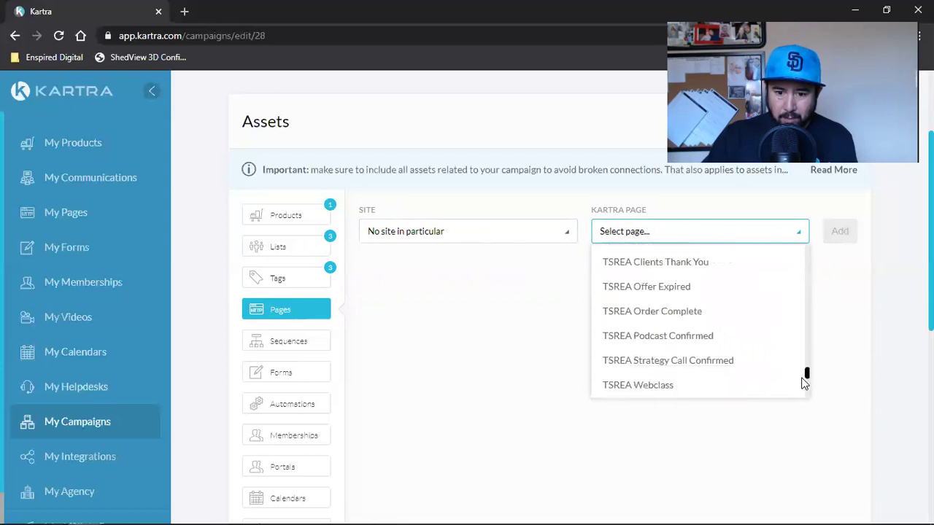
{"action": "left_click_drag", "start_coordinate": [802, 390], "coordinate": [806, 349]}
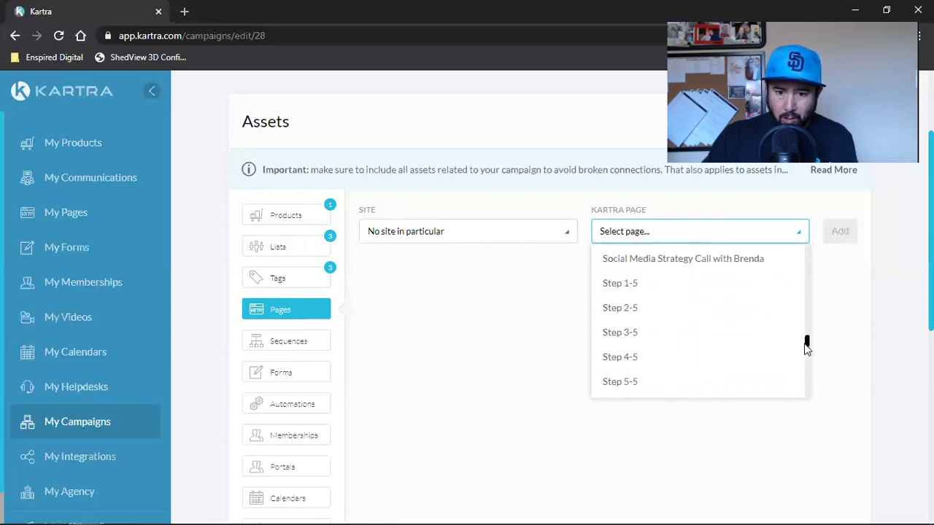
{"action": "left_click_drag", "start_coordinate": [805, 348], "coordinate": [810, 305]}
{"action": "scroll", "coordinate": [756, 338], "scroll_direction": "up", "scroll_amount": 2}
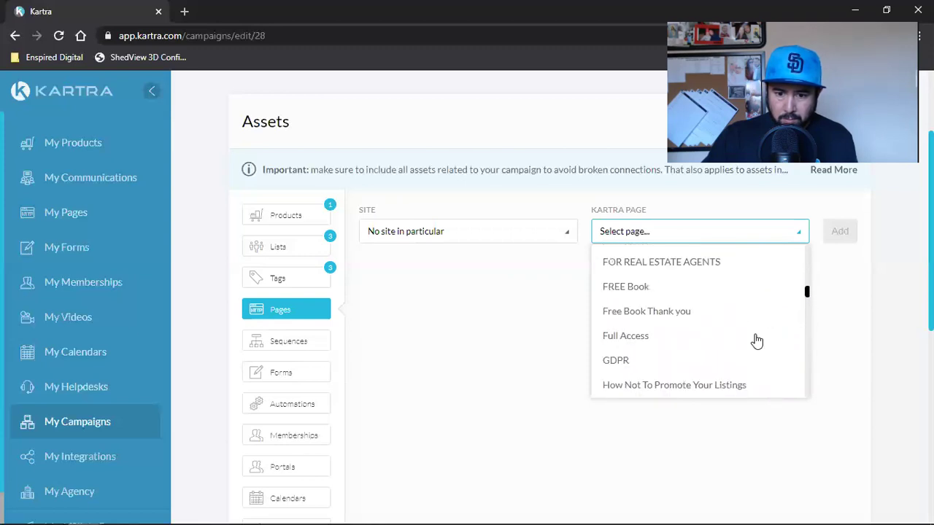
{"action": "left_click", "coordinate": [648, 291]}
{"action": "left_click", "coordinate": [846, 232]}
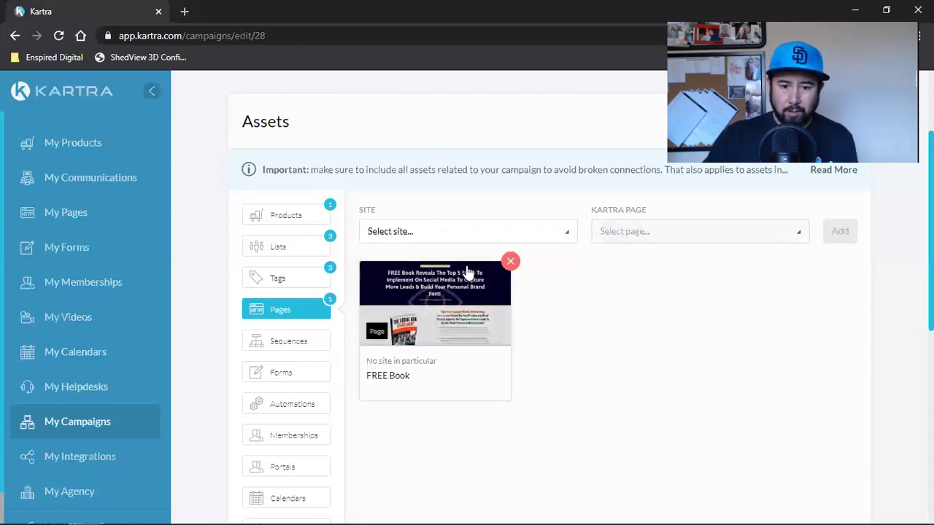
Add the Free Book Thank you page with no particular site.
{"action": "left_click", "coordinate": [461, 242]}
{"action": "left_click", "coordinate": [430, 284]}
{"action": "left_click", "coordinate": [641, 234]}
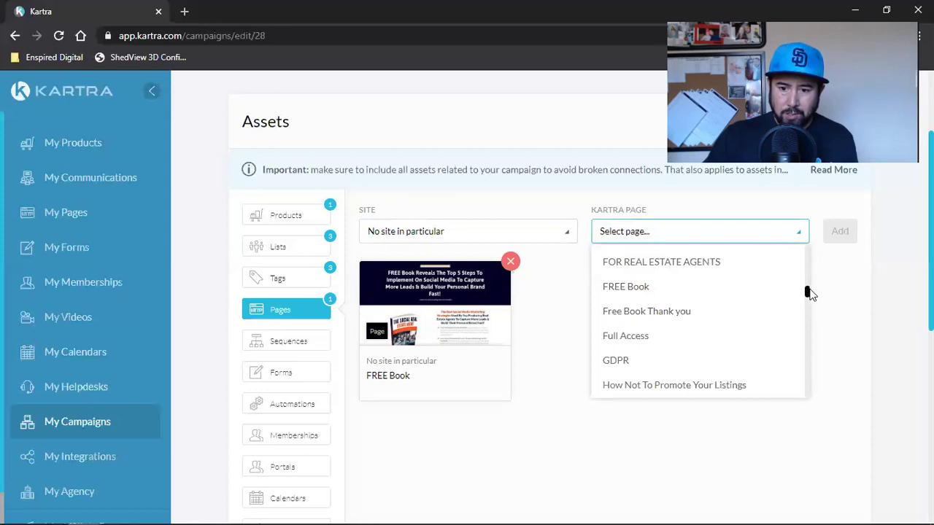
{"action": "scroll", "coordinate": [808, 293], "scroll_direction": "up", "scroll_amount": 1}
{"action": "scroll", "coordinate": [807, 292], "scroll_direction": "up", "scroll_amount": 5}
{"action": "left_click_drag", "start_coordinate": [812, 283], "coordinate": [816, 247]}
{"action": "scroll", "coordinate": [816, 270], "scroll_direction": "up", "scroll_amount": 1}
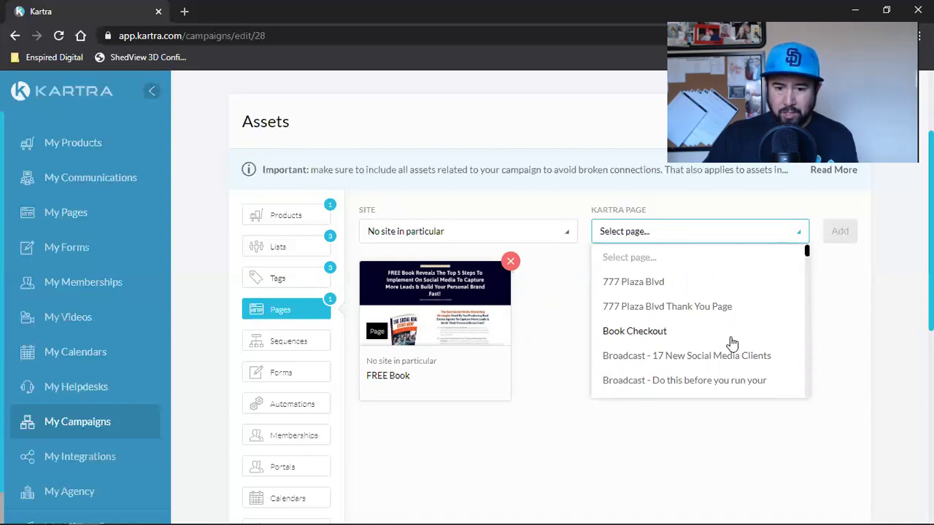
{"action": "scroll", "coordinate": [732, 343], "scroll_direction": "down", "scroll_amount": 6}
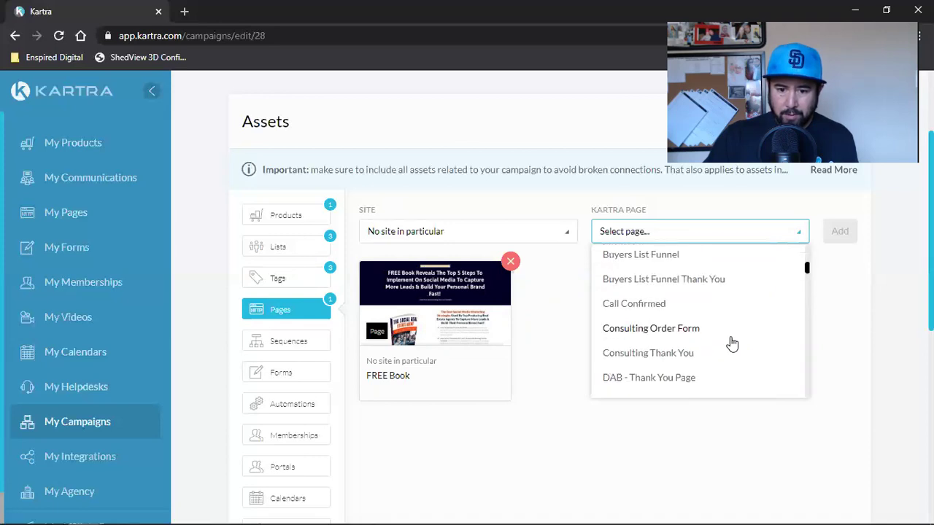
{"action": "scroll", "coordinate": [731, 343], "scroll_direction": "down", "scroll_amount": 3}
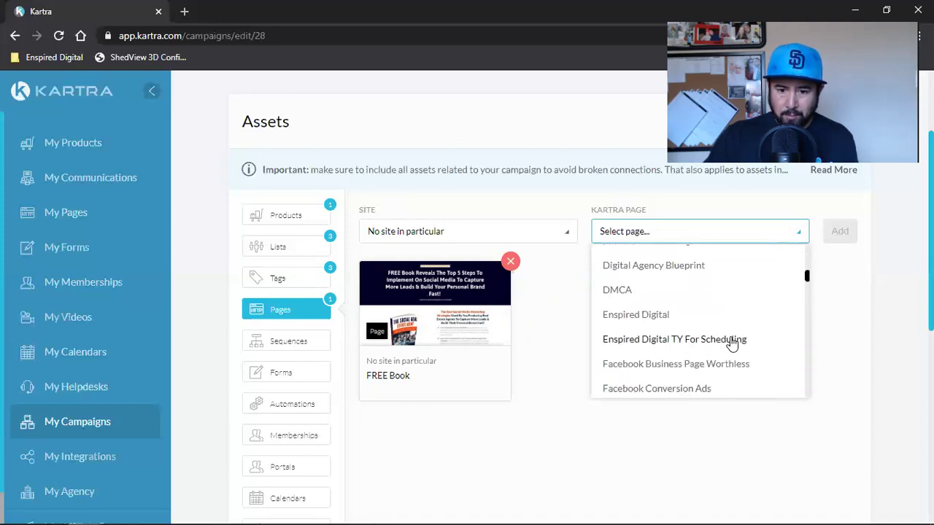
{"action": "scroll", "coordinate": [731, 343], "scroll_direction": "down", "scroll_amount": 3}
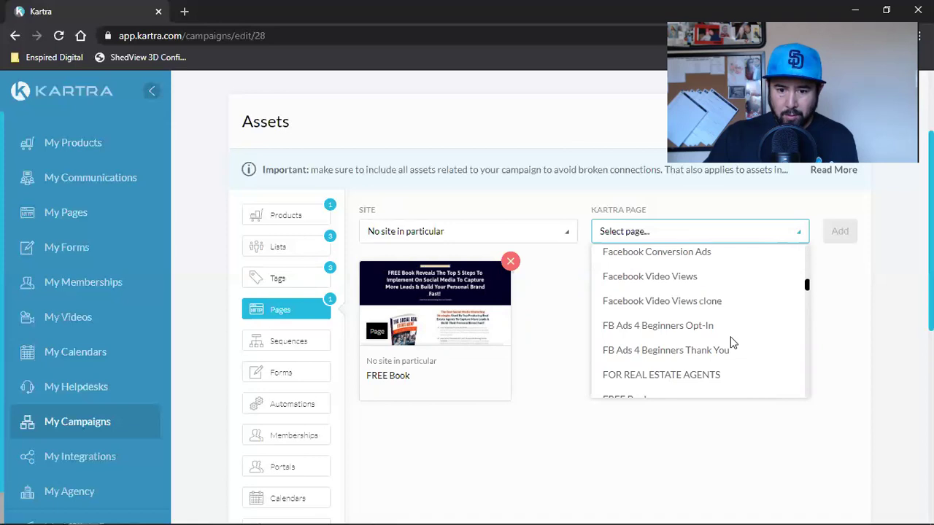
{"action": "scroll", "coordinate": [732, 343], "scroll_direction": "down", "scroll_amount": 3}
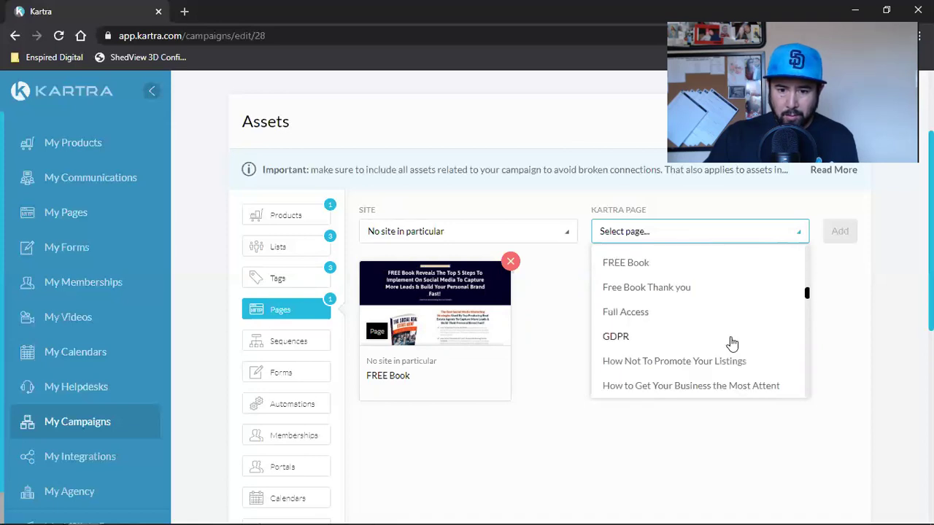
{"action": "left_click", "coordinate": [678, 292]}
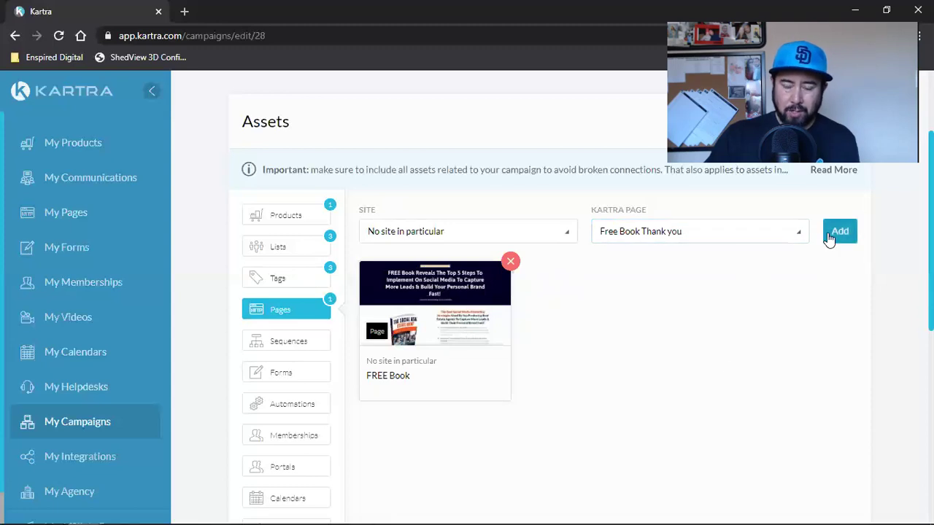
{"action": "left_click", "coordinate": [838, 232]}
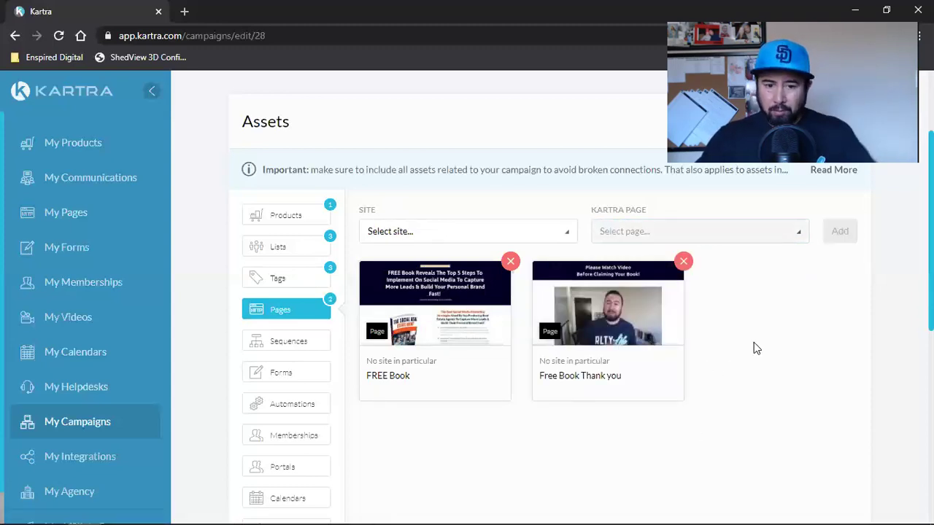
Add the TSREA Book Sales Page with no particular site.
{"action": "left_click", "coordinate": [426, 232]}
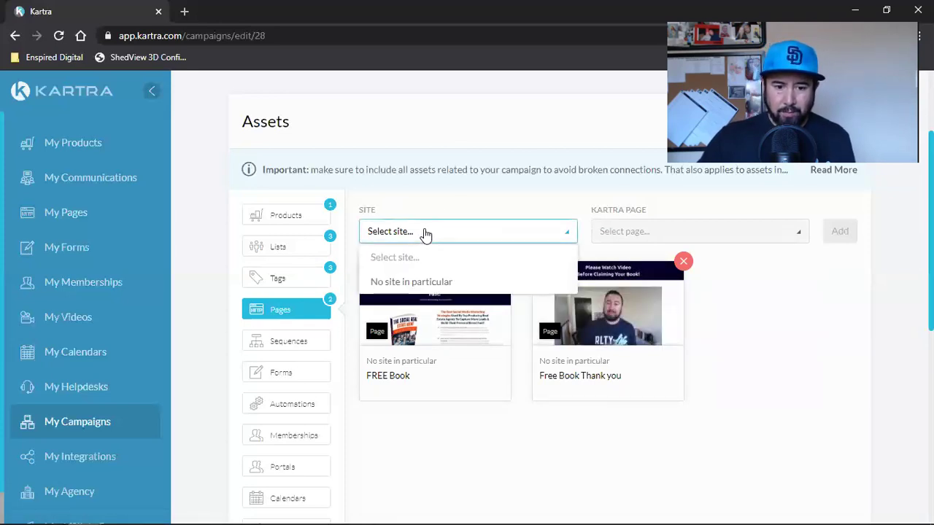
{"action": "left_click", "coordinate": [436, 285]}
{"action": "left_click", "coordinate": [698, 235]}
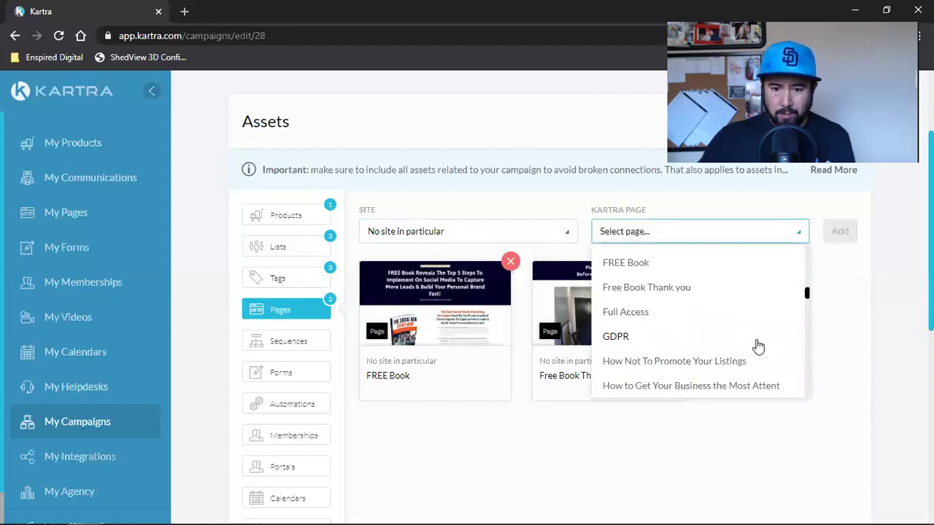
{"action": "scroll", "coordinate": [758, 346], "scroll_direction": "down", "scroll_amount": 2}
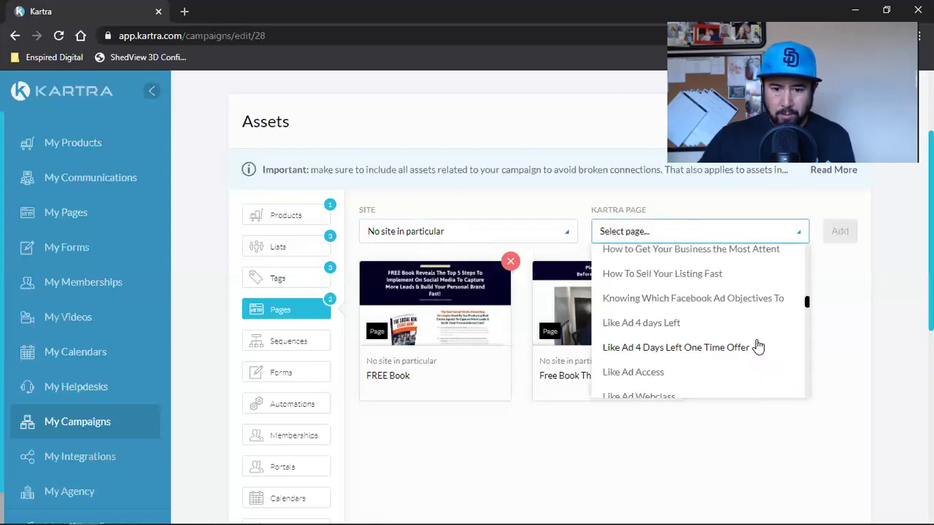
{"action": "scroll", "coordinate": [758, 347], "scroll_direction": "down", "scroll_amount": 2}
{"action": "scroll", "coordinate": [758, 346], "scroll_direction": "down", "scroll_amount": 2}
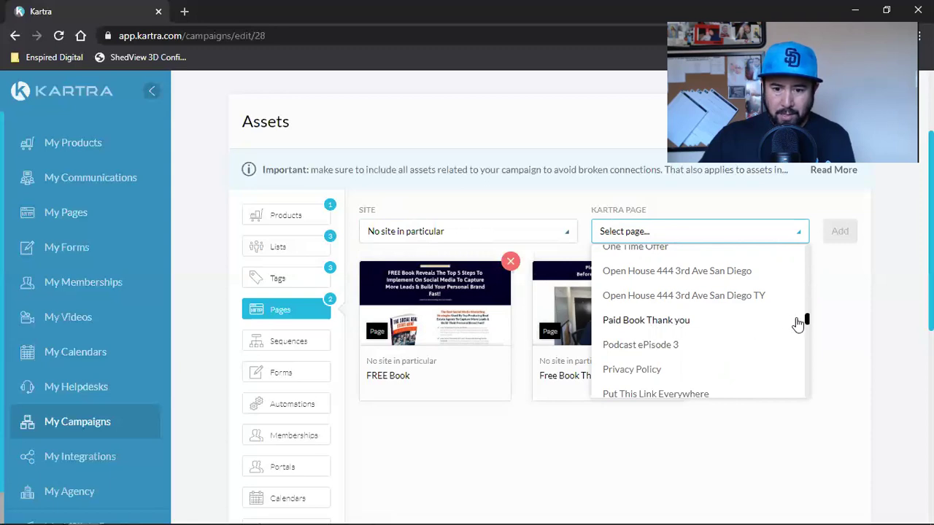
{"action": "left_click_drag", "start_coordinate": [808, 322], "coordinate": [808, 357]}
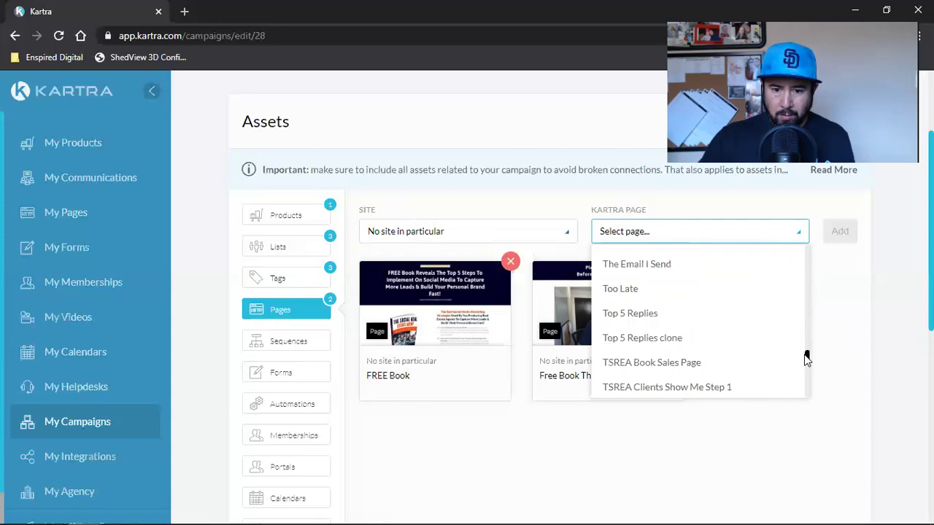
{"action": "left_click", "coordinate": [663, 370]}
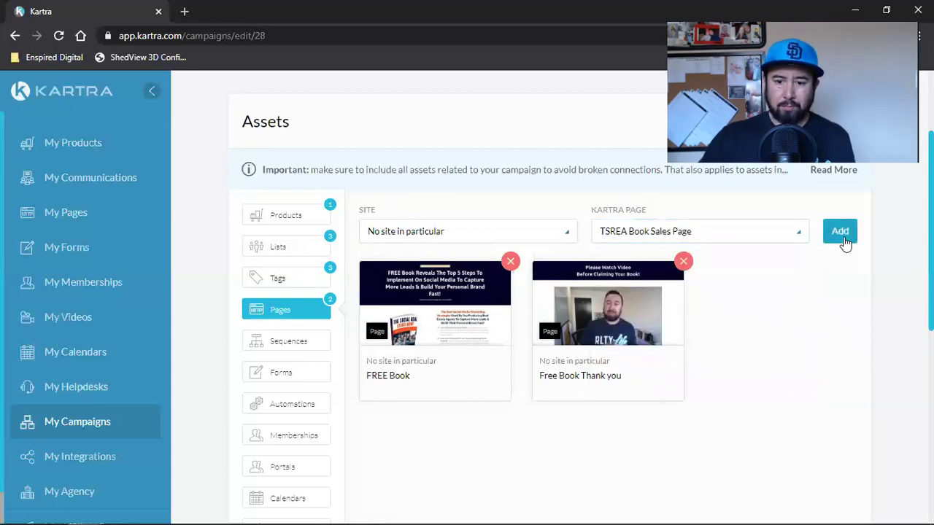
{"action": "left_click", "coordinate": [841, 237]}
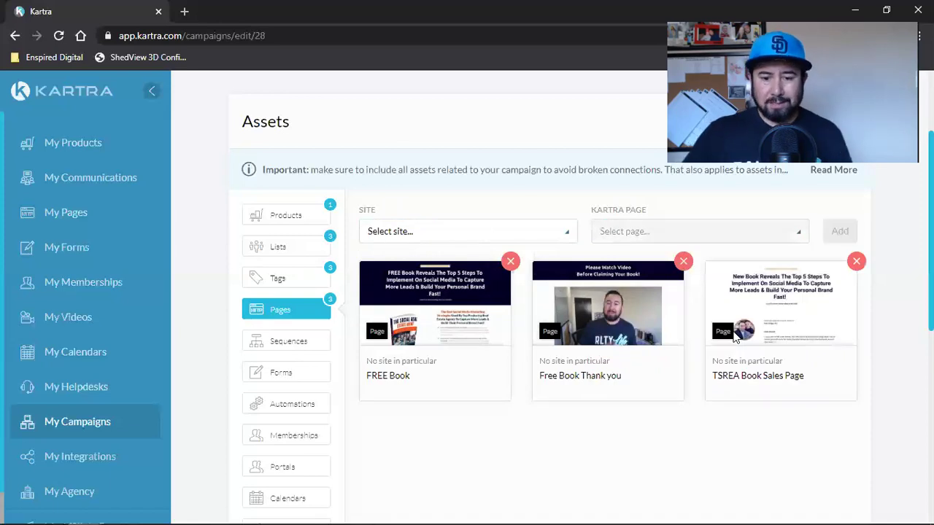
Add the Paid Book Thank you page with no particular site.
{"action": "left_click", "coordinate": [436, 240]}
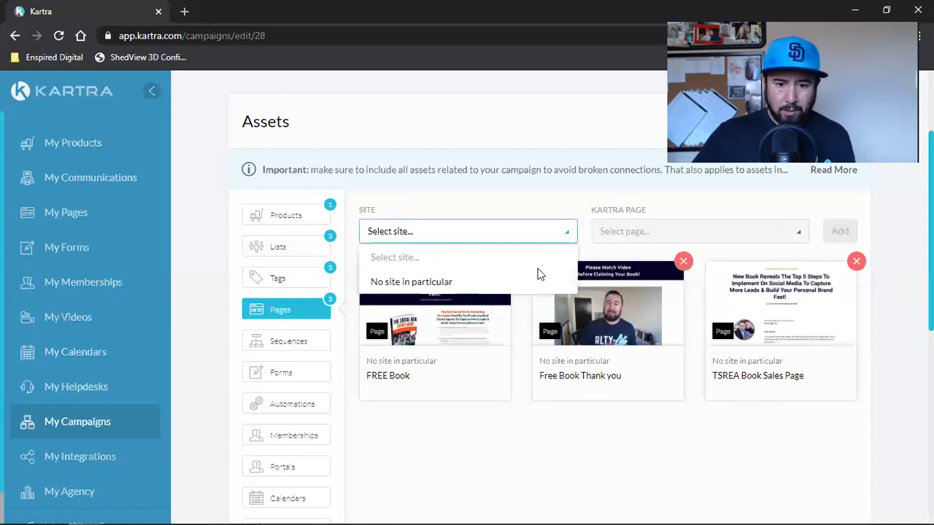
{"action": "left_click", "coordinate": [538, 279]}
{"action": "left_click", "coordinate": [665, 233]}
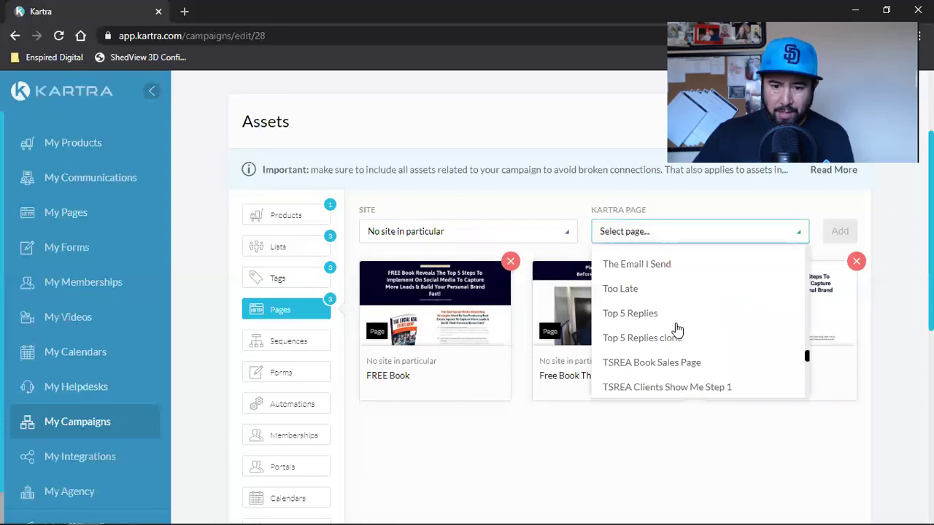
{"action": "scroll", "coordinate": [739, 355], "scroll_direction": "up", "scroll_amount": 2}
{"action": "scroll", "coordinate": [740, 354], "scroll_direction": "up", "scroll_amount": 5}
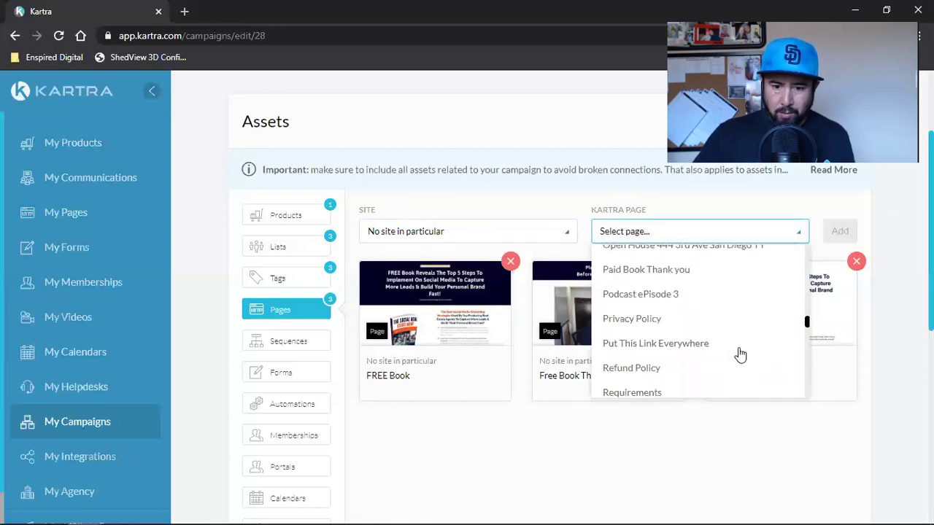
{"action": "left_click", "coordinate": [679, 271]}
{"action": "left_click", "coordinate": [840, 232]}
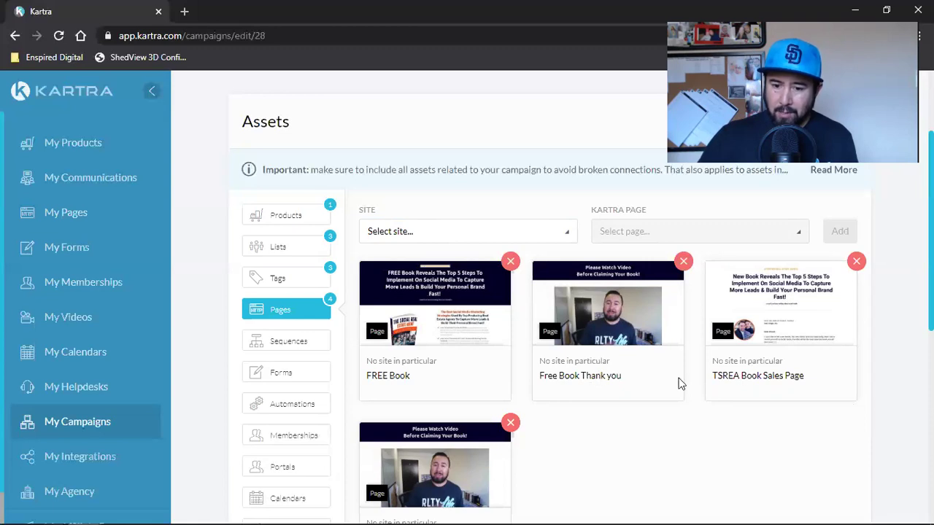
{"action": "triple_click", "coordinate": [761, 375]}
{"action": "scroll", "coordinate": [513, 382], "scroll_direction": "down", "scroll_amount": 2}
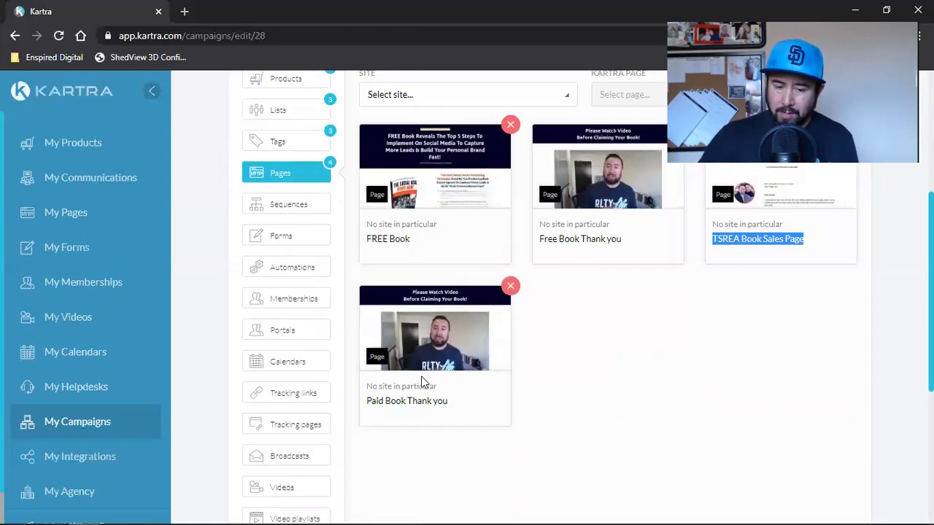
{"action": "scroll", "coordinate": [481, 376], "scroll_direction": "up", "scroll_amount": 4}
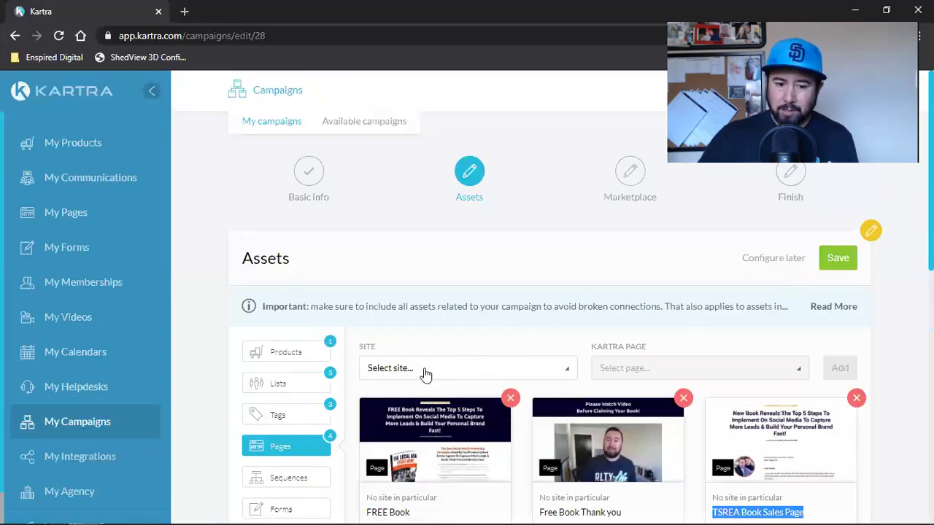
{"action": "left_click", "coordinate": [423, 371]}
{"action": "left_click", "coordinate": [427, 344]}
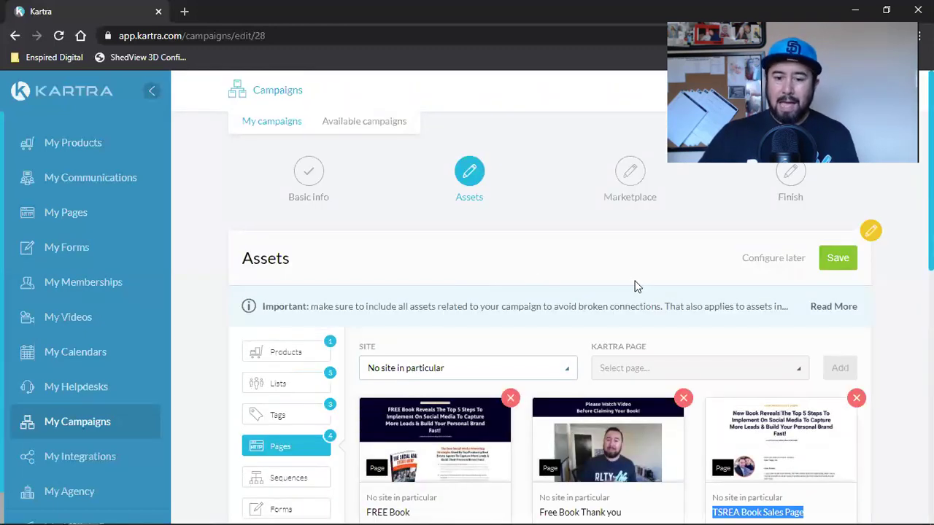
{"action": "scroll", "coordinate": [635, 285], "scroll_direction": "down", "scroll_amount": 2}
{"action": "mouse_move", "coordinate": [637, 287]}
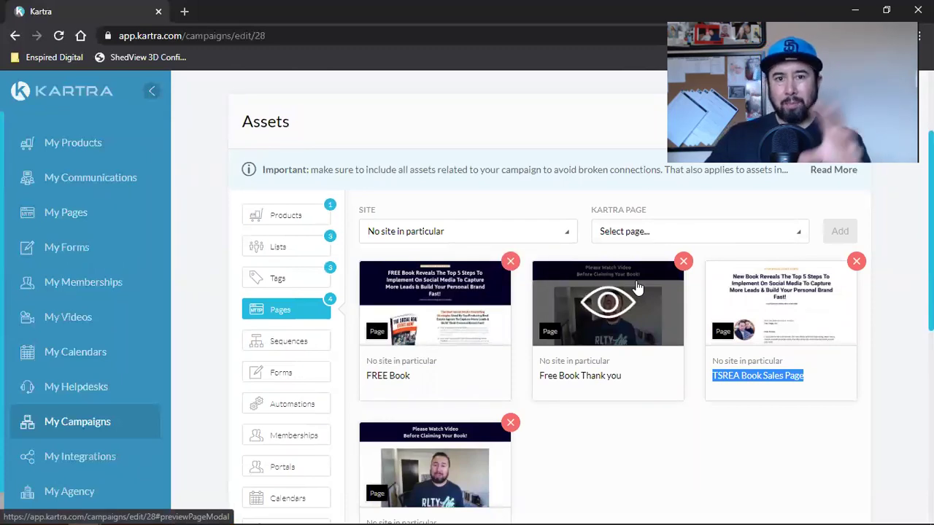
{"action": "left_click", "coordinate": [739, 464]}
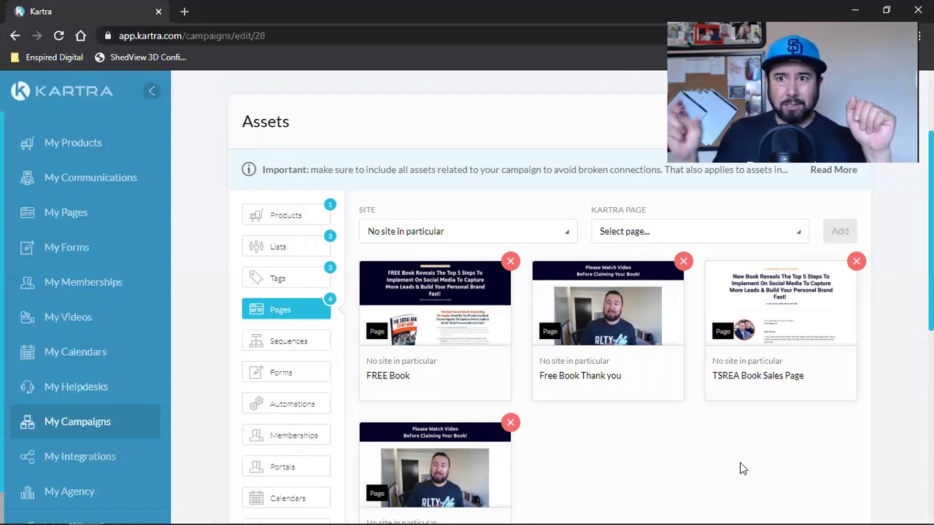
Add the Step 1-5 page with site set to 'No site in particular'.
{"action": "left_click", "coordinate": [453, 241]}
{"action": "left_click", "coordinate": [413, 283]}
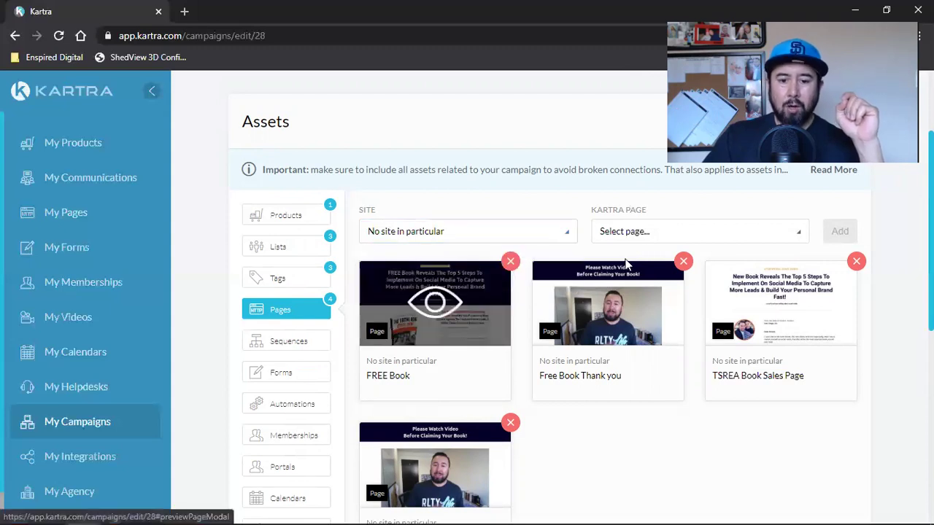
{"action": "left_click", "coordinate": [663, 231]}
{"action": "scroll", "coordinate": [662, 252], "scroll_direction": "down", "scroll_amount": 5}
{"action": "scroll", "coordinate": [677, 330], "scroll_direction": "up", "scroll_amount": 10}
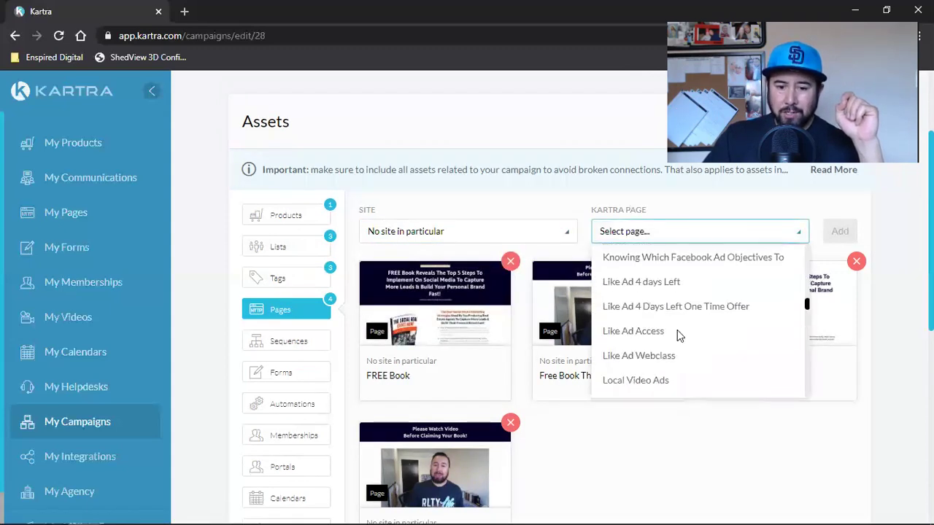
{"action": "scroll", "coordinate": [677, 330], "scroll_direction": "up", "scroll_amount": 3}
{"action": "scroll", "coordinate": [677, 332], "scroll_direction": "down", "scroll_amount": 10}
{"action": "scroll", "coordinate": [677, 335], "scroll_direction": "down", "scroll_amount": 10}
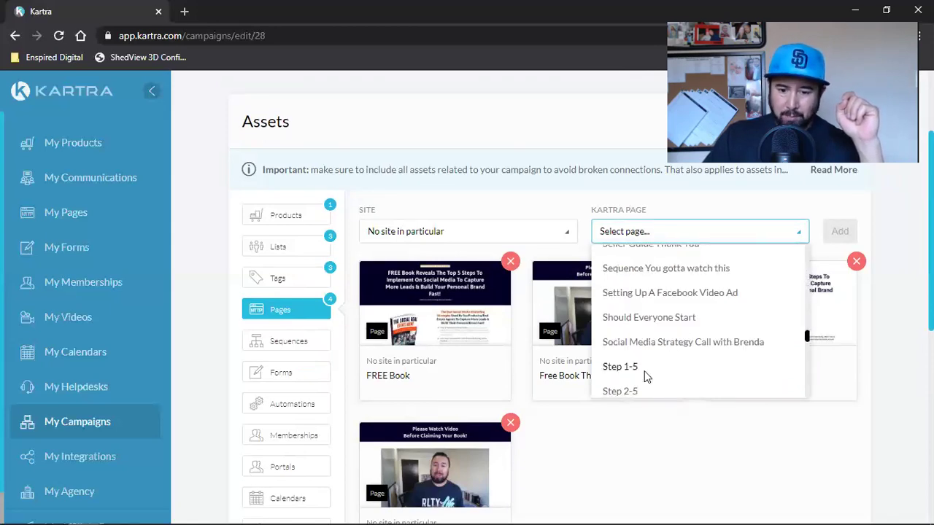
{"action": "left_click", "coordinate": [644, 370]}
{"action": "left_click", "coordinate": [841, 231]}
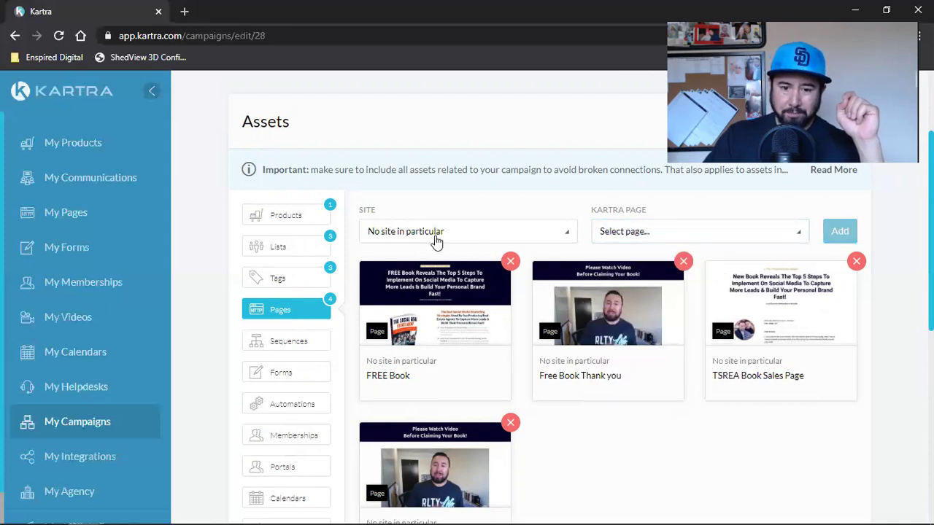
Add the Step 2-5 and Step 3-5 pages with no particular site.
{"action": "left_click", "coordinate": [433, 240]}
{"action": "left_click", "coordinate": [429, 283]}
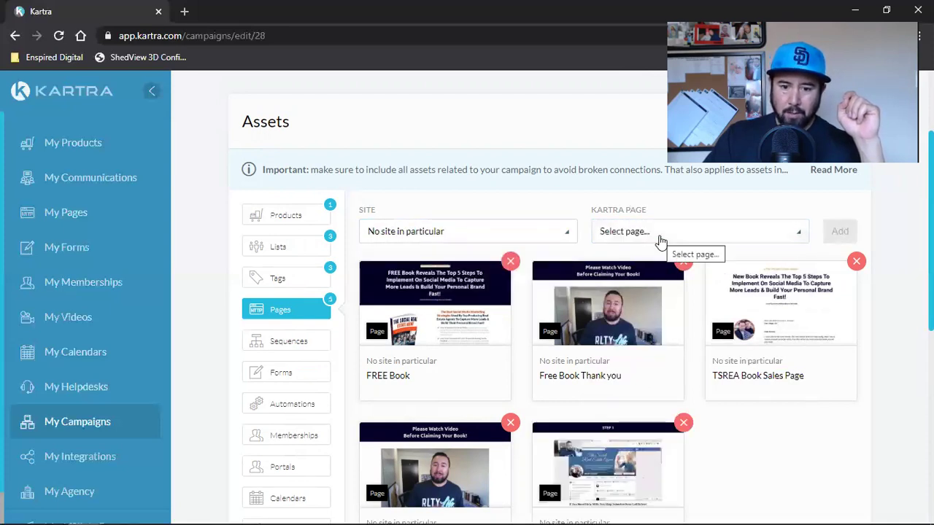
{"action": "left_click", "coordinate": [659, 235]}
{"action": "left_click", "coordinate": [620, 392]}
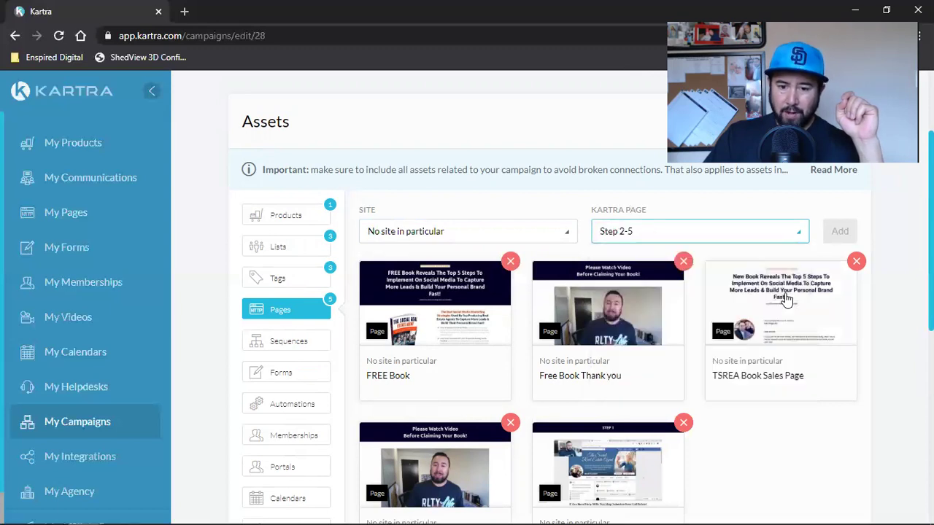
{"action": "left_click", "coordinate": [438, 241]}
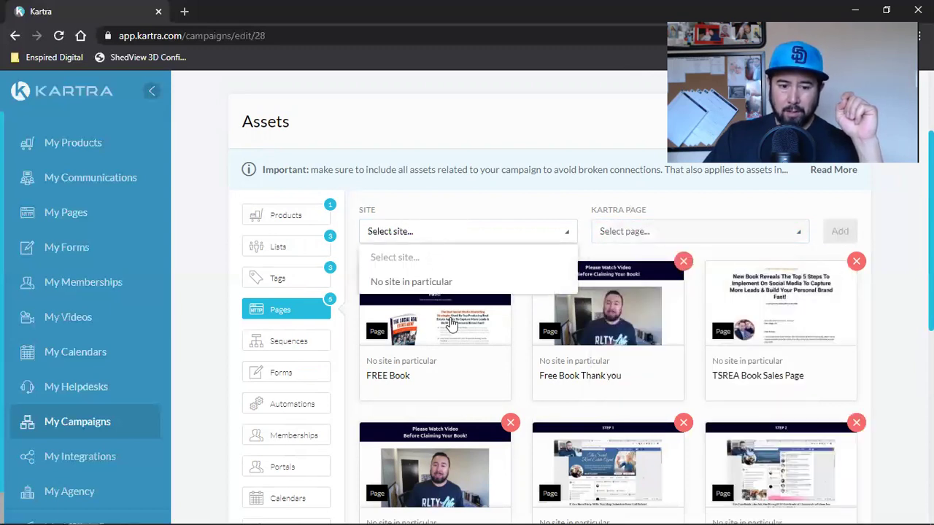
{"action": "left_click", "coordinate": [427, 282]}
{"action": "left_click", "coordinate": [686, 232]}
{"action": "scroll", "coordinate": [656, 350], "scroll_direction": "down", "scroll_amount": 5}
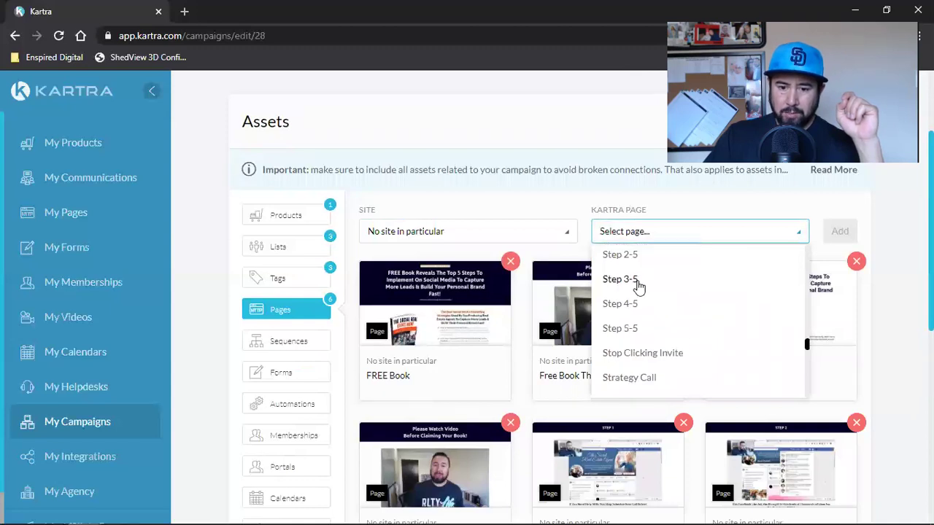
{"action": "left_click", "coordinate": [636, 281]}
{"action": "left_click", "coordinate": [833, 235]}
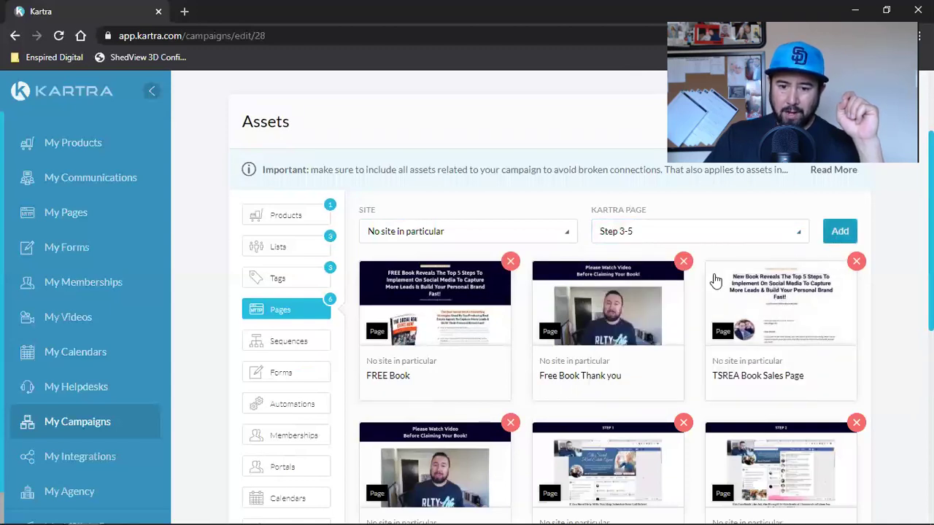
Add the Step 4-5 and Step 5-5 pages with no particular site.
{"action": "left_click", "coordinate": [430, 233]}
{"action": "left_click", "coordinate": [679, 241]}
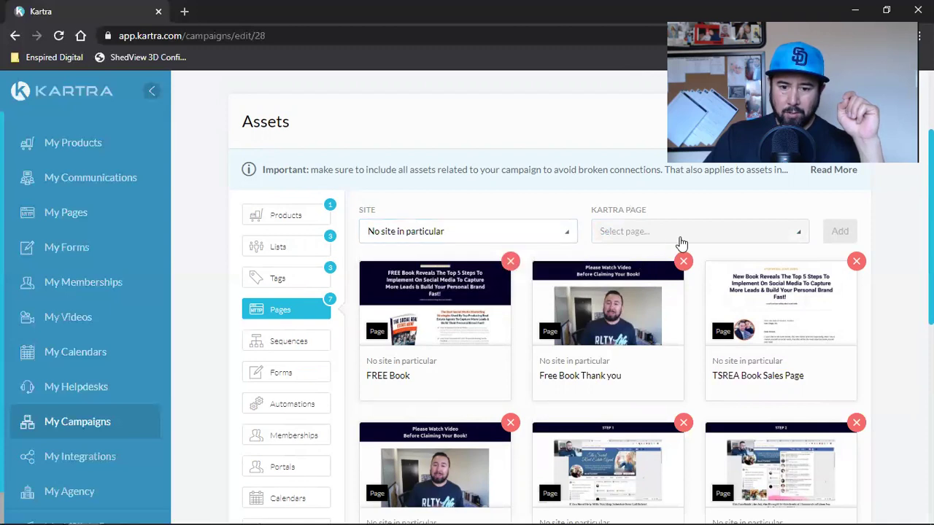
{"action": "left_click", "coordinate": [679, 240]}
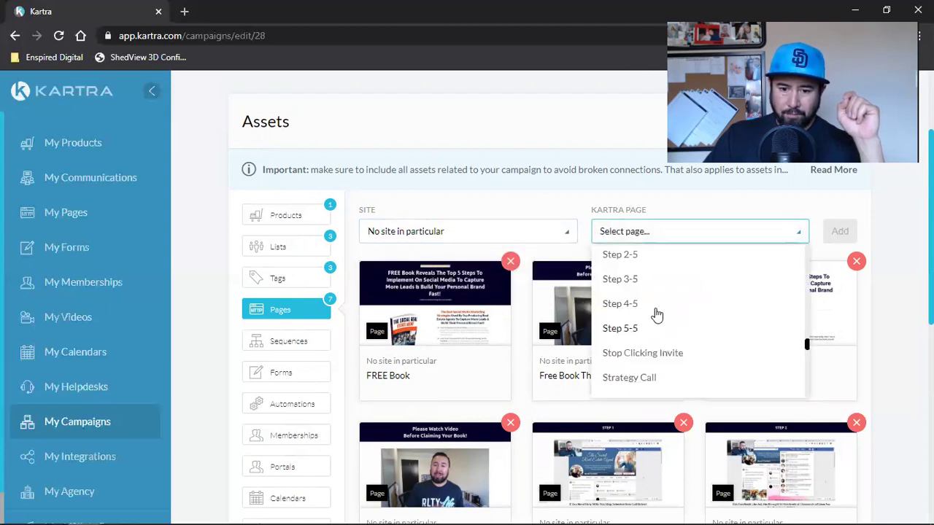
{"action": "left_click", "coordinate": [661, 304]}
{"action": "left_click", "coordinate": [839, 232]}
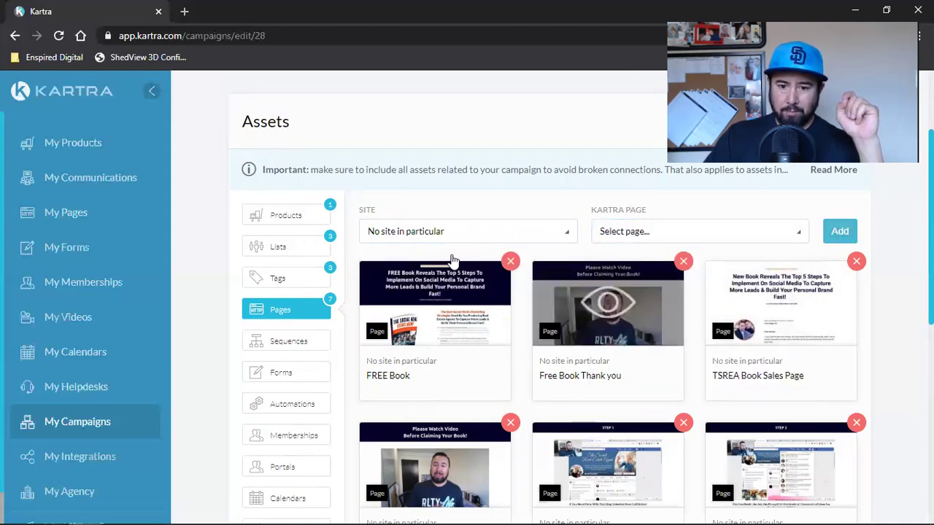
{"action": "left_click", "coordinate": [423, 233]}
{"action": "left_click", "coordinate": [428, 283]}
{"action": "left_click", "coordinate": [661, 238]}
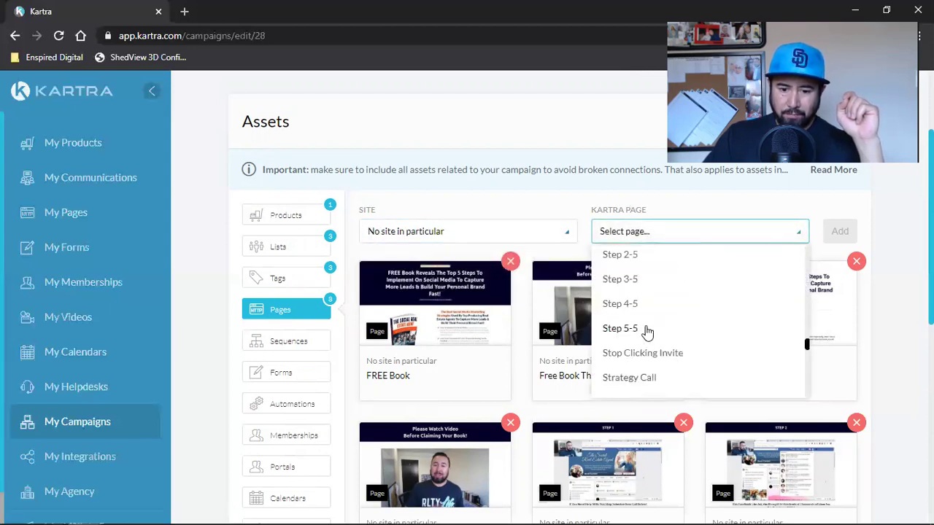
{"action": "left_click", "coordinate": [646, 329]}
{"action": "left_click", "coordinate": [828, 239]}
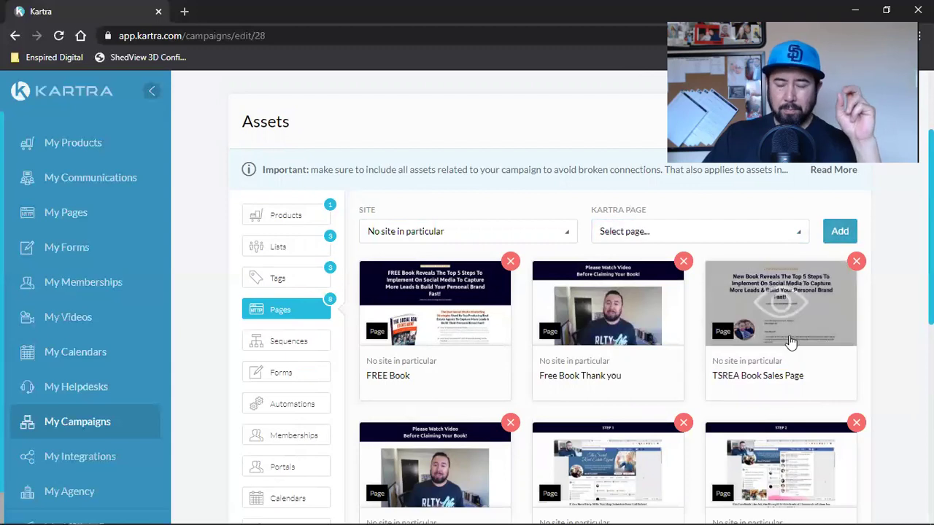
Add the TSREA Strategy Call Confirmed page with no particular site.
{"action": "scroll", "coordinate": [868, 334], "scroll_direction": "down", "scroll_amount": 3}
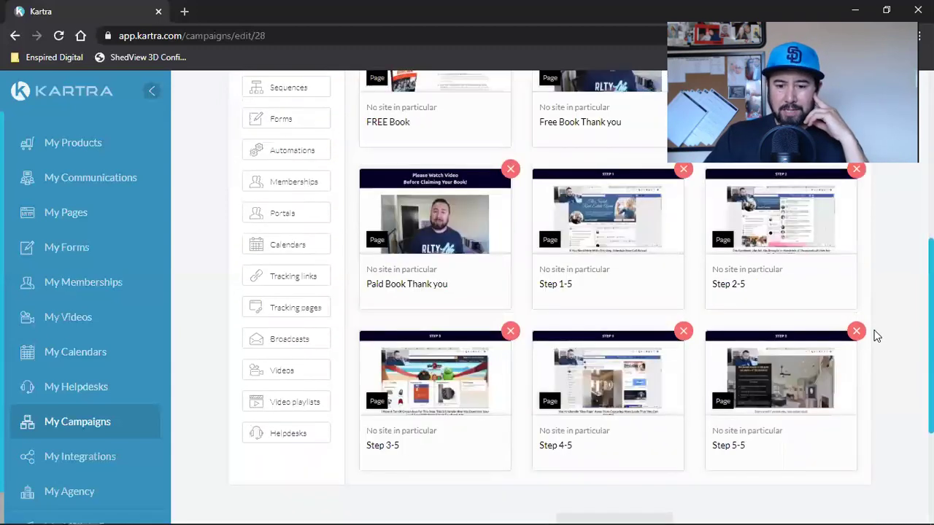
{"action": "scroll", "coordinate": [876, 336], "scroll_direction": "down", "scroll_amount": 1}
{"action": "scroll", "coordinate": [494, 219], "scroll_direction": "up", "scroll_amount": 4}
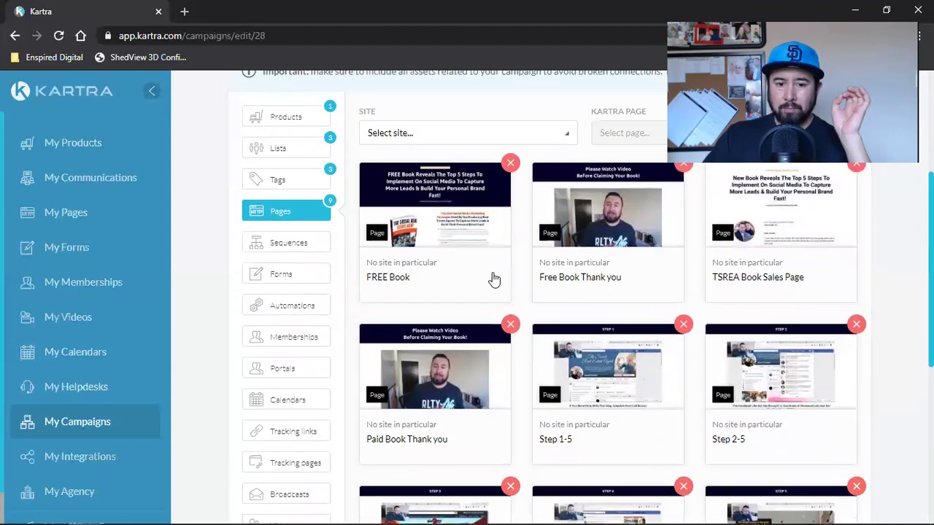
{"action": "left_click", "coordinate": [433, 234]}
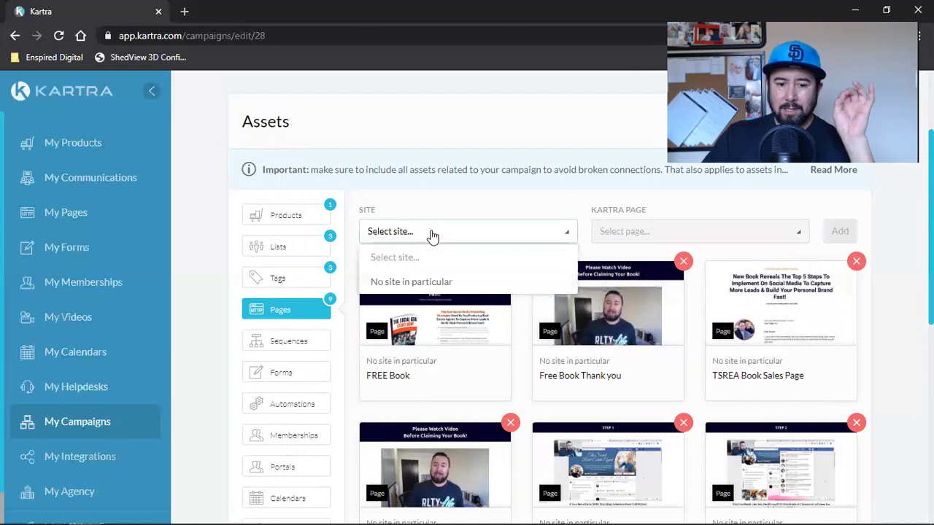
{"action": "left_click", "coordinate": [423, 281]}
{"action": "left_click", "coordinate": [641, 232]}
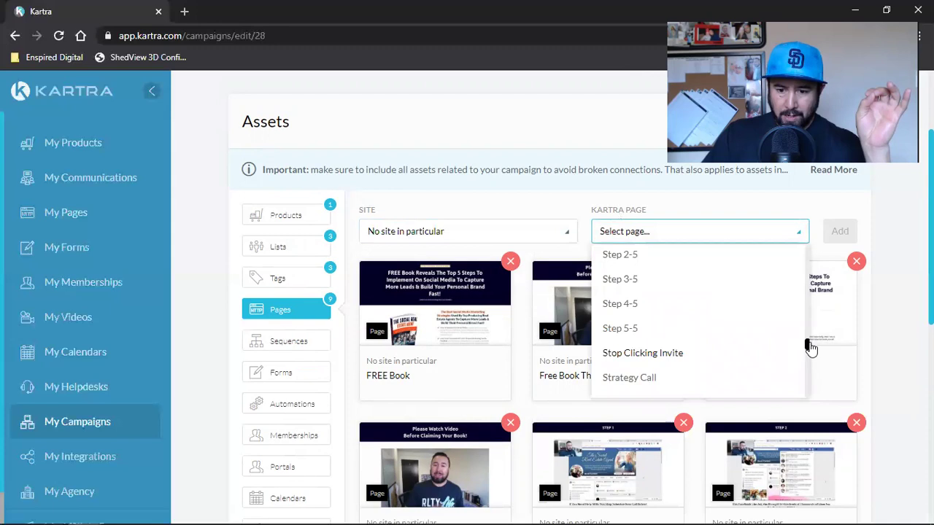
{"action": "scroll", "coordinate": [807, 350], "scroll_direction": "down", "scroll_amount": 2}
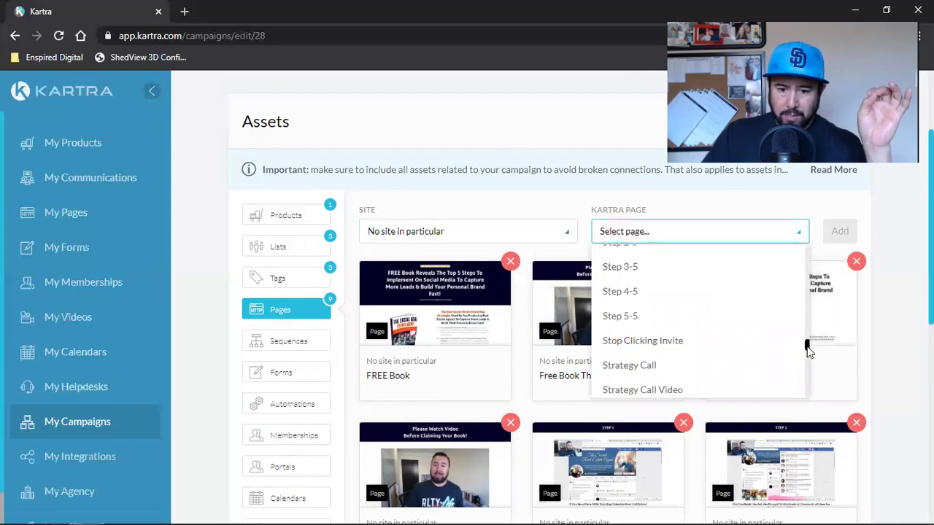
{"action": "left_click_drag", "start_coordinate": [808, 351], "coordinate": [807, 358]}
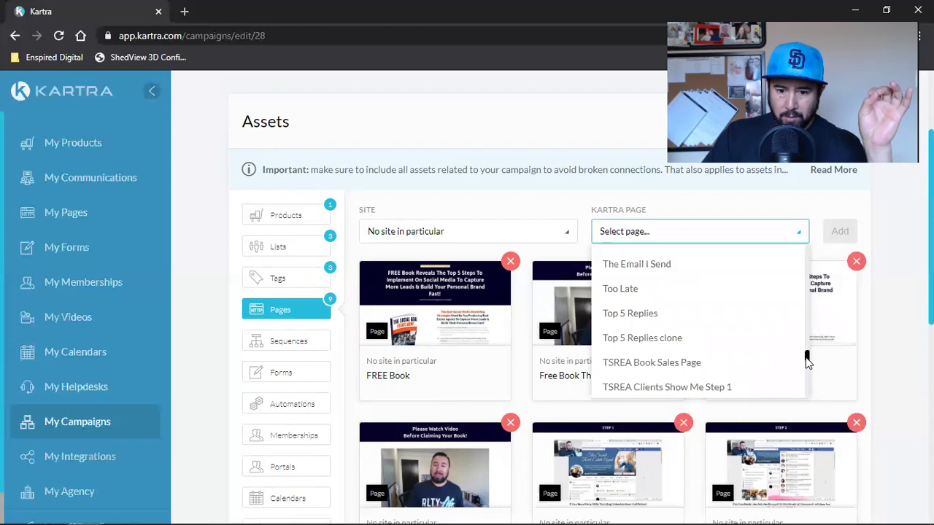
{"action": "scroll", "coordinate": [807, 358], "scroll_direction": "down", "scroll_amount": 1}
{"action": "scroll", "coordinate": [807, 363], "scroll_direction": "down", "scroll_amount": 2}
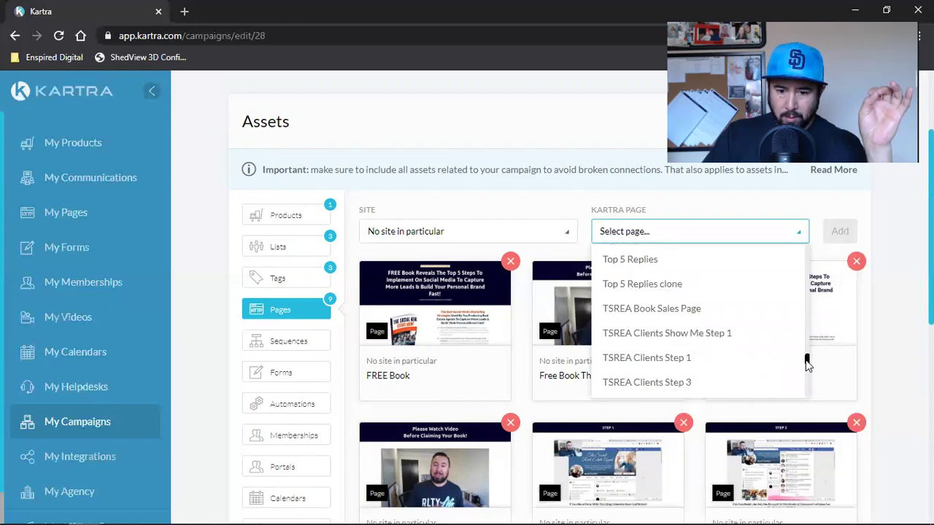
{"action": "left_click_drag", "start_coordinate": [808, 362], "coordinate": [805, 376]}
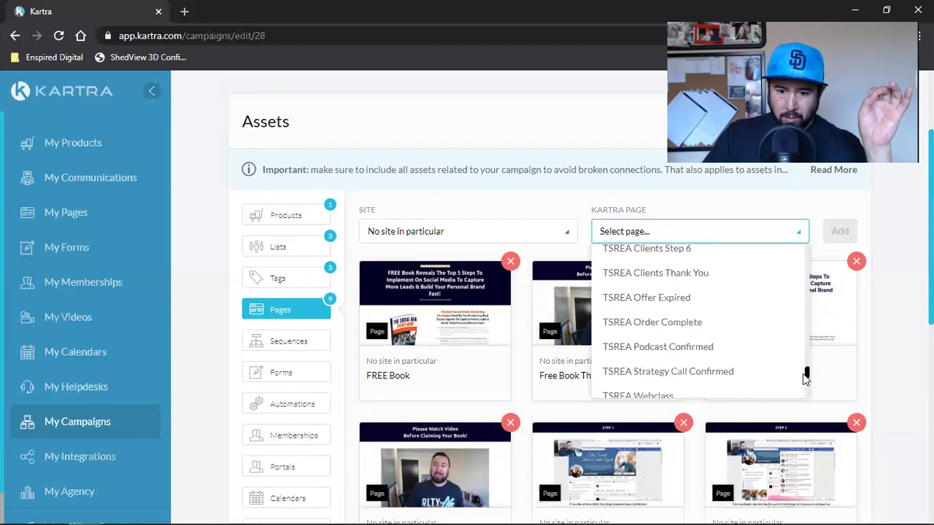
{"action": "left_click", "coordinate": [658, 373]}
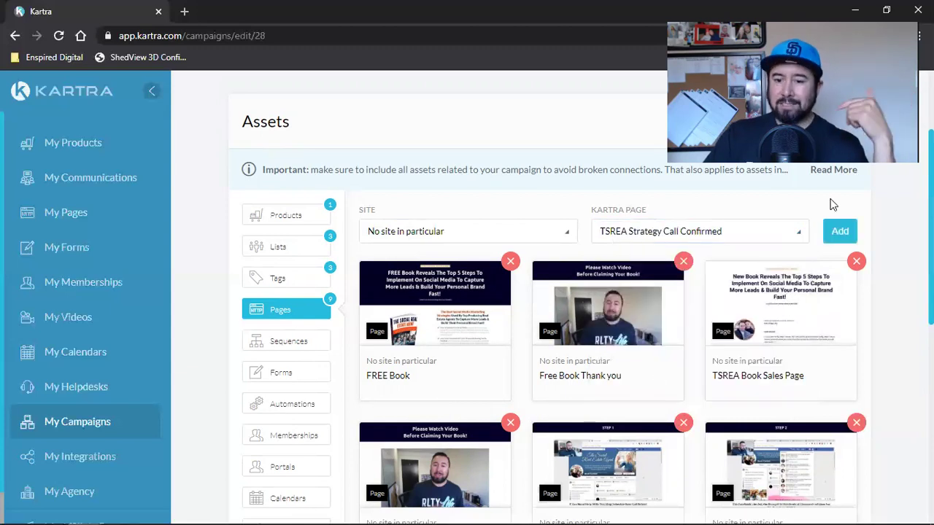
{"action": "left_click", "coordinate": [839, 238]}
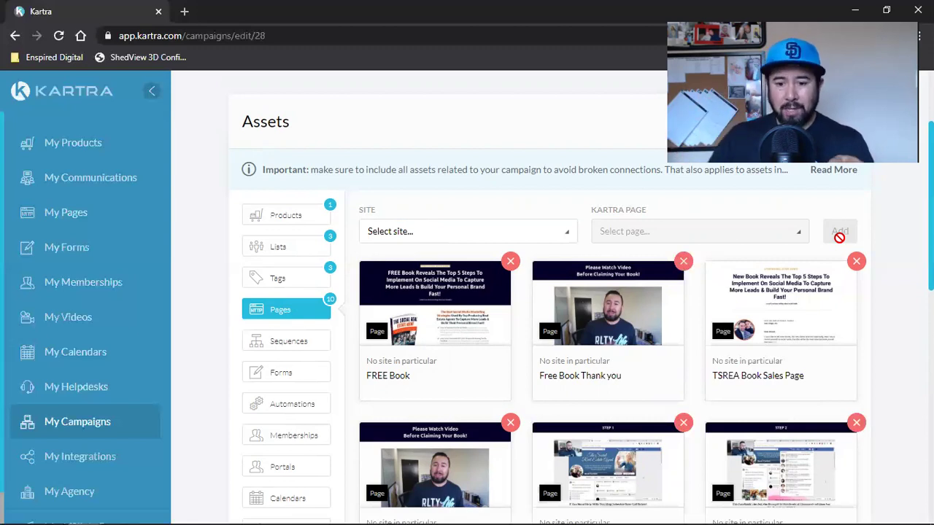
Scroll through the campaign's page assets to review the ten added pages.
{"action": "scroll", "coordinate": [887, 248], "scroll_direction": "down", "scroll_amount": 5}
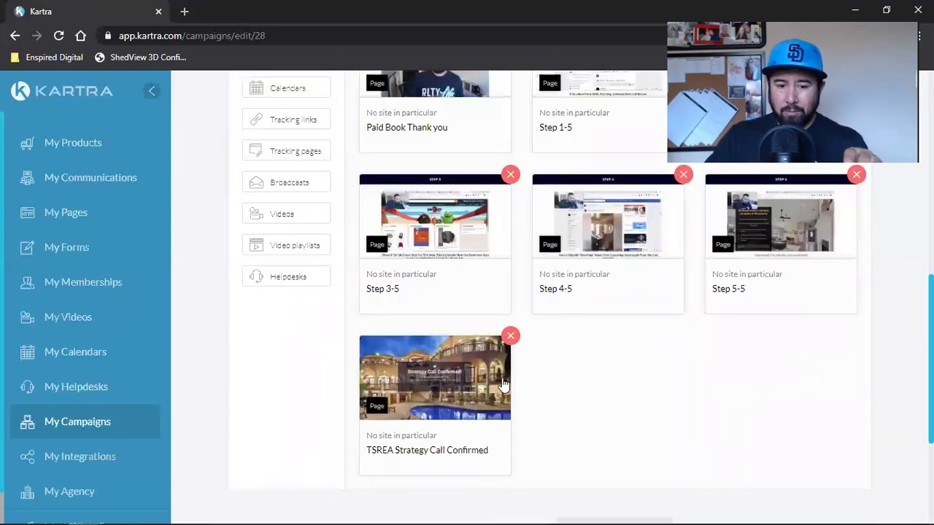
{"action": "scroll", "coordinate": [744, 407], "scroll_direction": "up", "scroll_amount": 7}
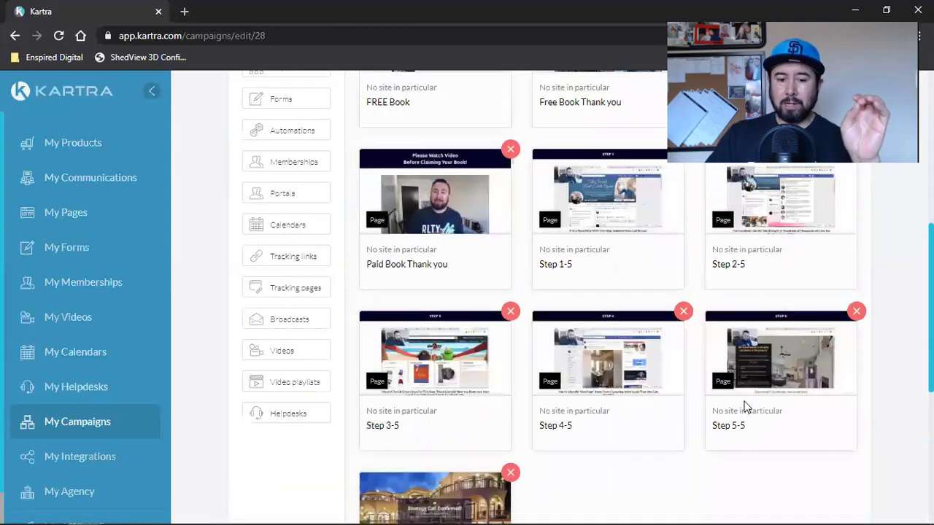
{"action": "scroll", "coordinate": [754, 371], "scroll_direction": "down", "scroll_amount": 2}
{"action": "scroll", "coordinate": [755, 374], "scroll_direction": "down", "scroll_amount": 2}
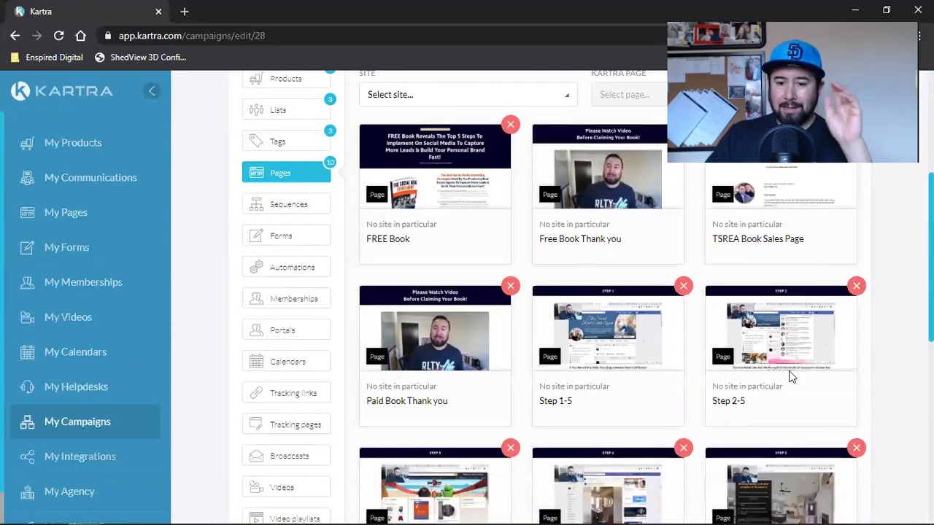
{"action": "scroll", "coordinate": [910, 349], "scroll_direction": "down", "scroll_amount": 4}
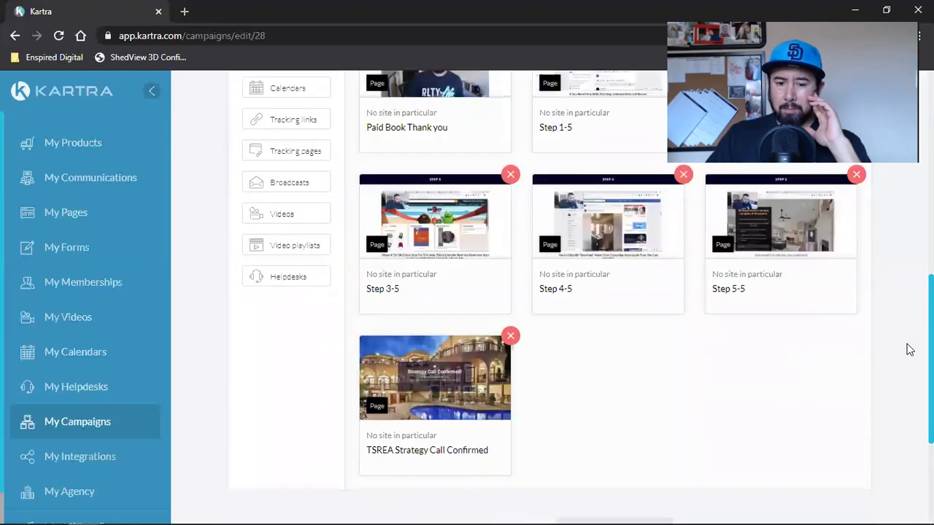
{"action": "scroll", "coordinate": [888, 286], "scroll_direction": "up", "scroll_amount": 6}
{"action": "scroll", "coordinate": [857, 292], "scroll_direction": "up", "scroll_amount": 2}
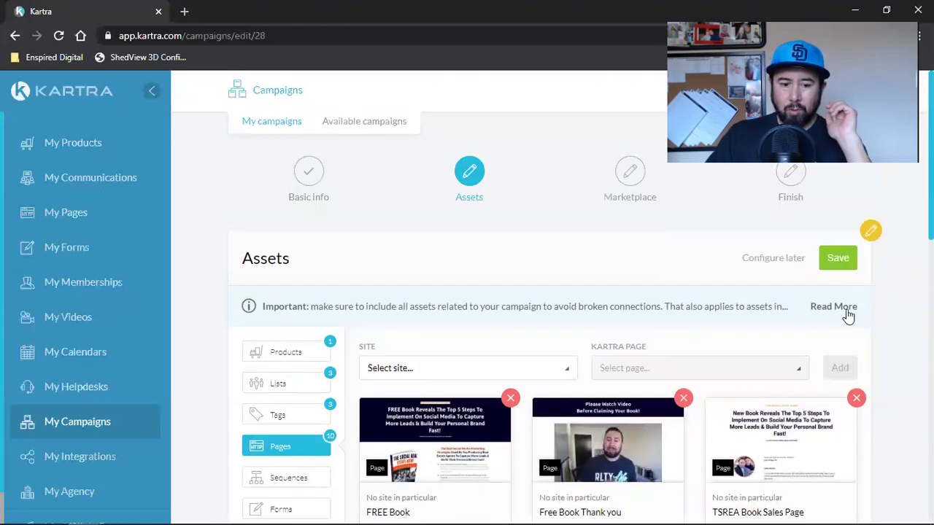
{"action": "scroll", "coordinate": [291, 354], "scroll_direction": "down", "scroll_amount": 2}
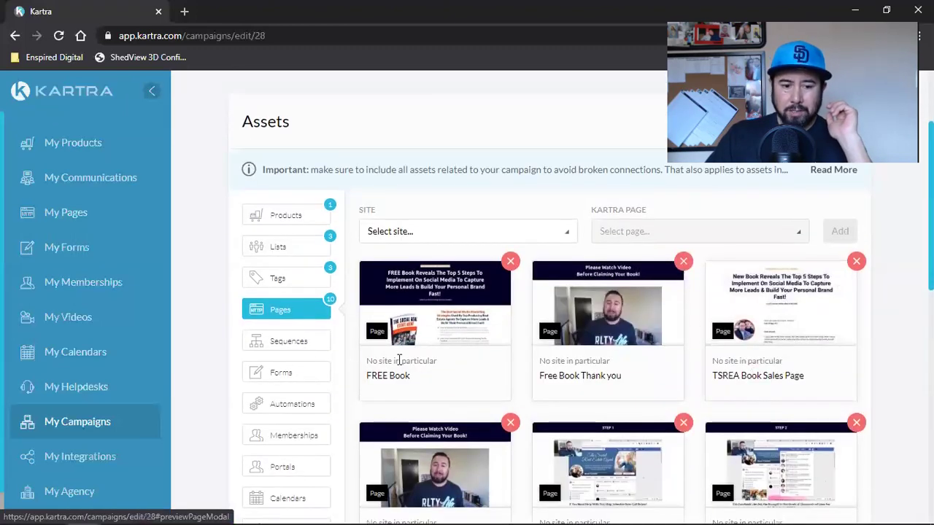
Add the TSREA Book - 5 Steps sequence to the campaign's sequence assets.
{"action": "left_click", "coordinate": [292, 354]}
{"action": "left_click", "coordinate": [428, 239]}
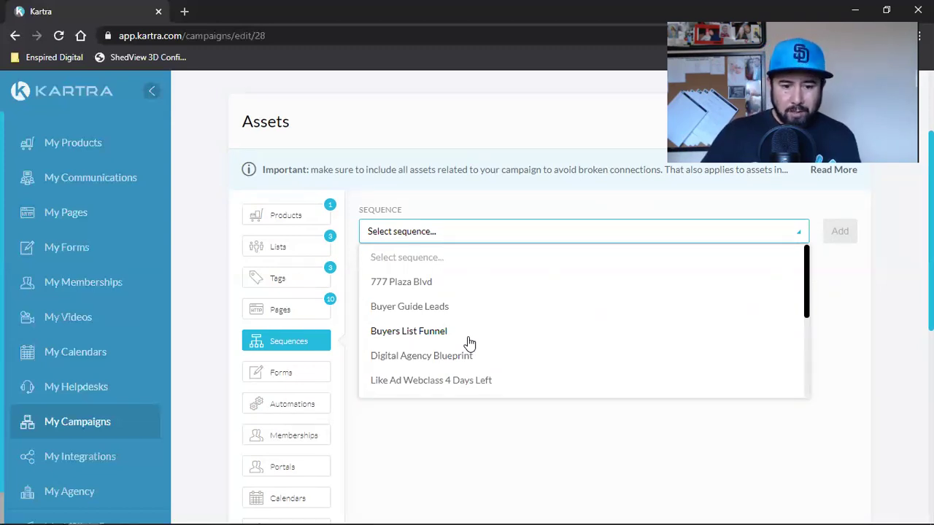
{"action": "scroll", "coordinate": [469, 343], "scroll_direction": "down", "scroll_amount": 2}
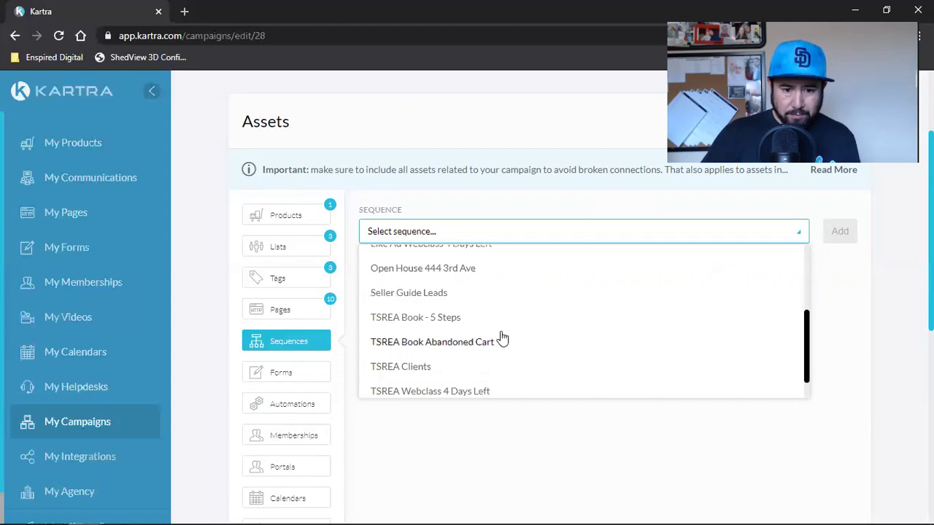
{"action": "left_click", "coordinate": [447, 322]}
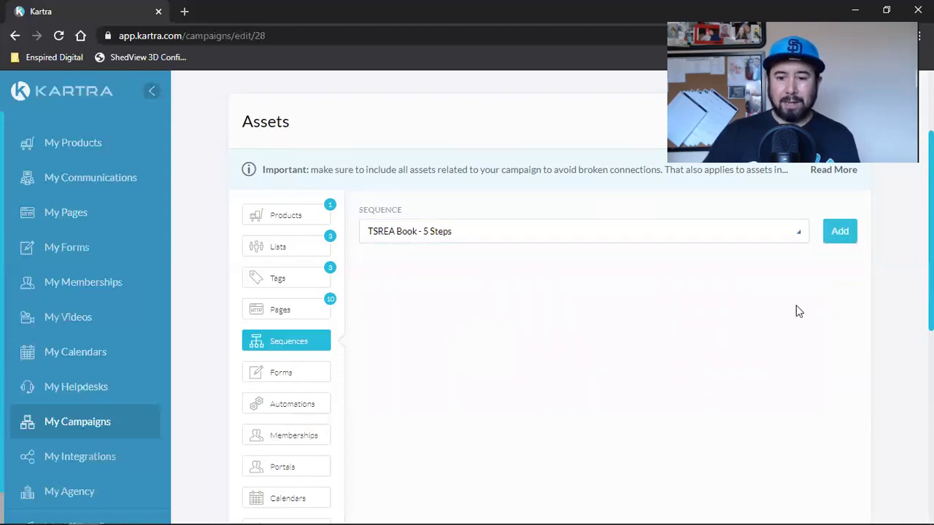
{"action": "left_click", "coordinate": [839, 231]}
{"action": "left_click", "coordinate": [276, 372]}
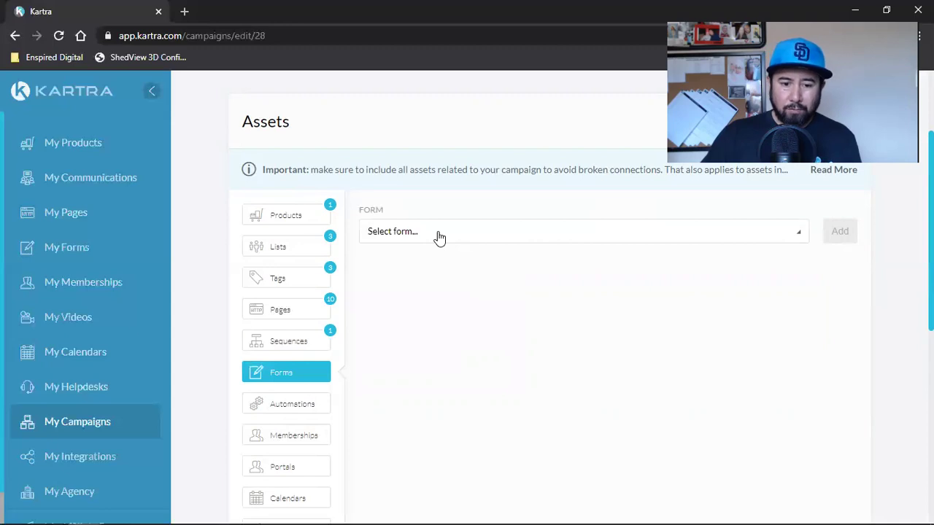
Add the FREE Book form to the campaign's form assets.
{"action": "left_click", "coordinate": [439, 234]}
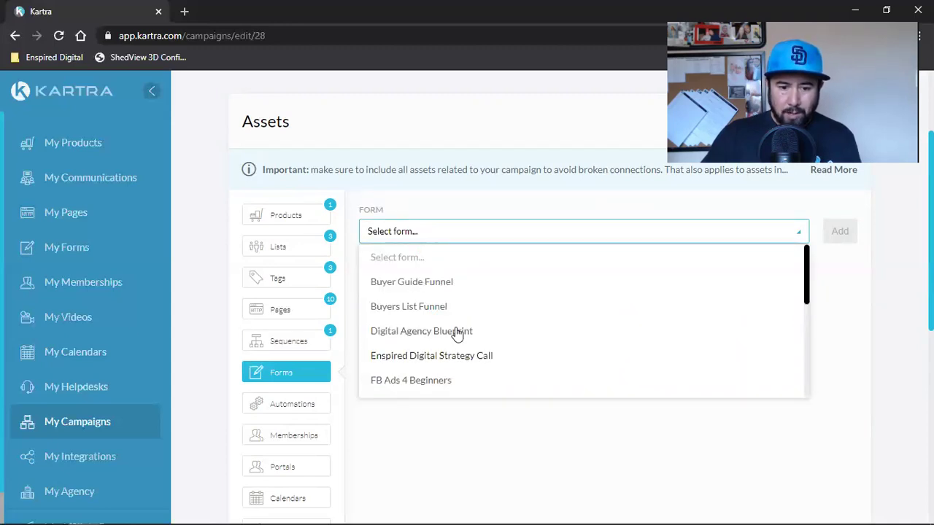
{"action": "left_click_drag", "start_coordinate": [806, 265], "coordinate": [801, 368]}
{"action": "left_click_drag", "start_coordinate": [802, 334], "coordinate": [808, 304]}
{"action": "left_click", "coordinate": [397, 287]}
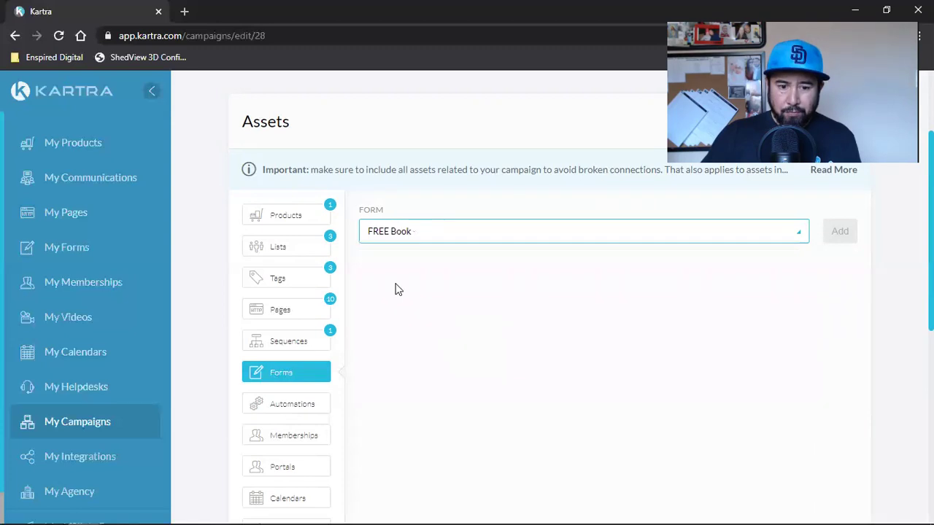
{"action": "left_click", "coordinate": [840, 231]}
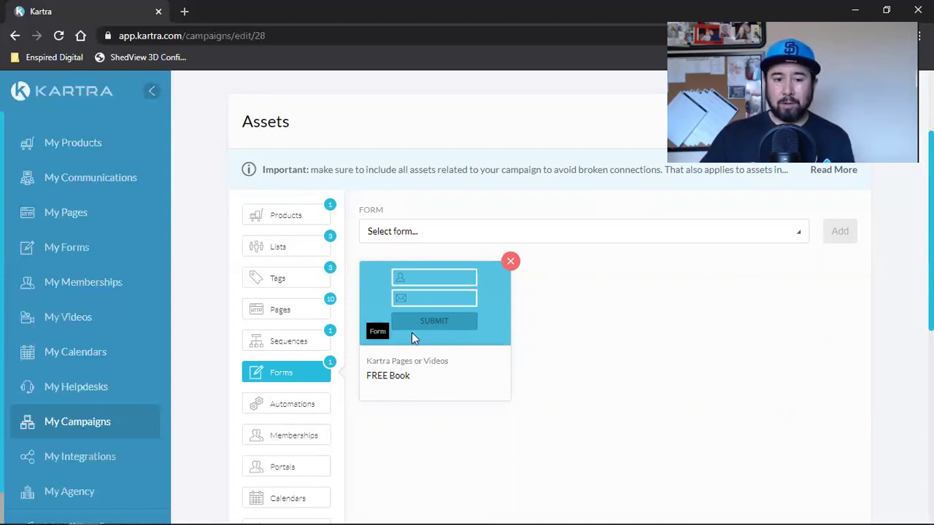
Add the TSREA Strategy Call form to the campaign.
{"action": "left_click", "coordinate": [419, 232]}
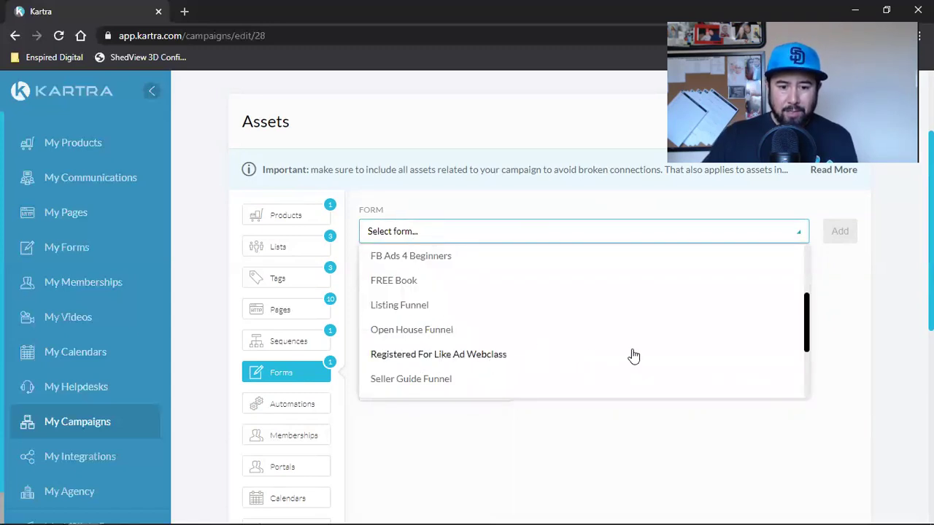
{"action": "left_click_drag", "start_coordinate": [805, 309], "coordinate": [806, 339]}
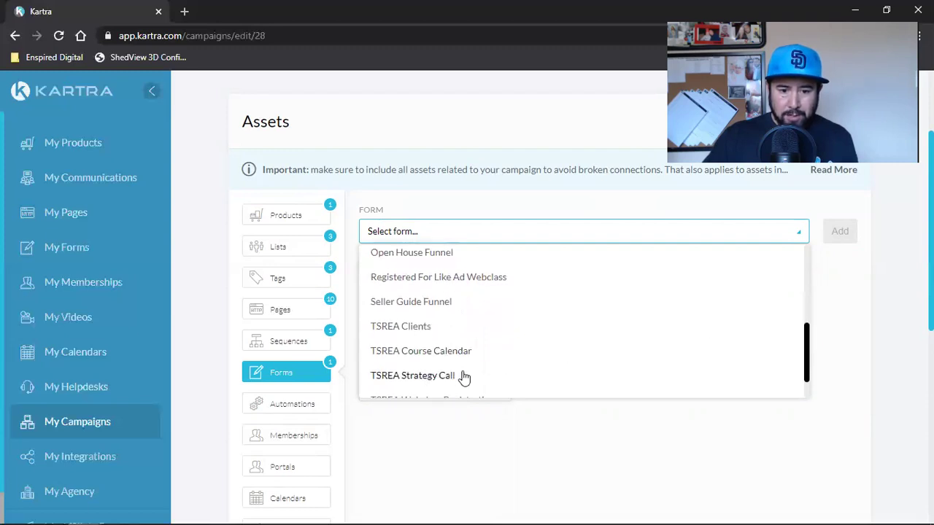
{"action": "left_click", "coordinate": [415, 379]}
{"action": "left_click", "coordinate": [835, 232]}
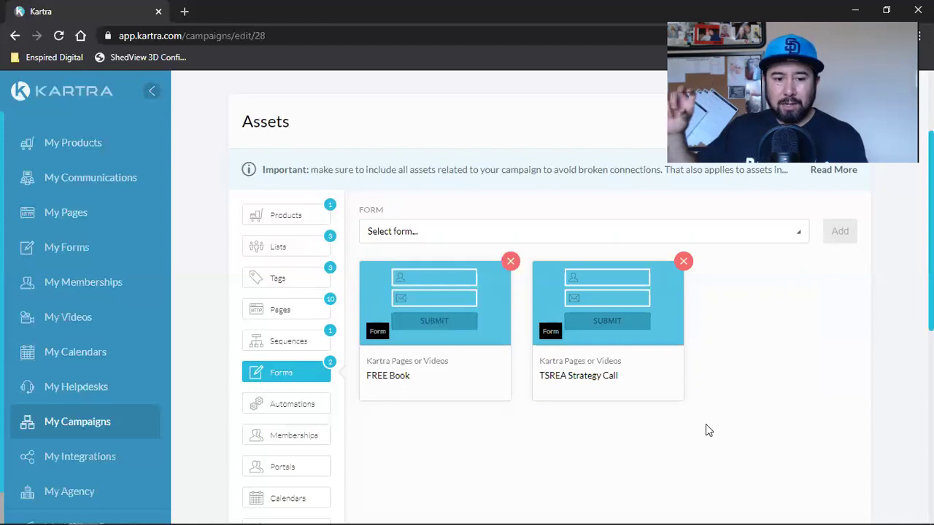
Review the included lists and forms, checking TSREA Scheduled Appointments and TSREA Strategy Call.
{"action": "left_click", "coordinate": [301, 252]}
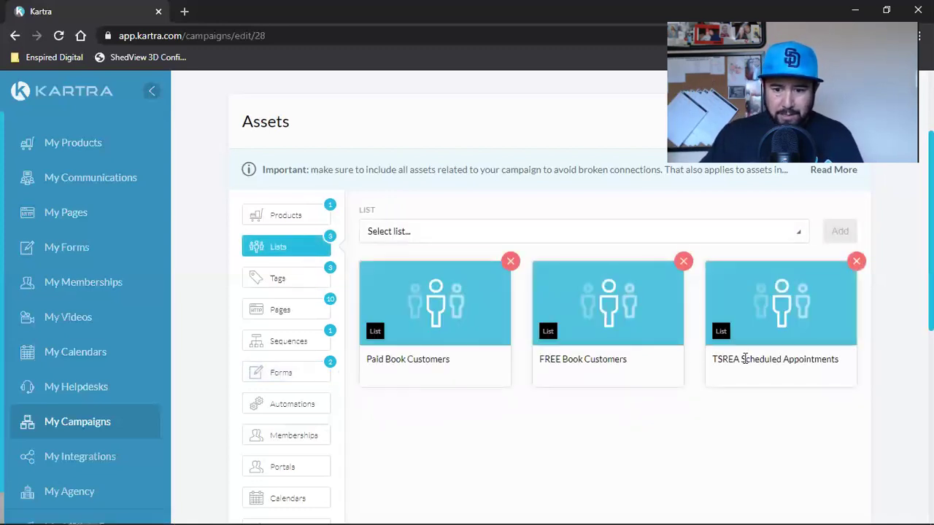
{"action": "triple_click", "coordinate": [756, 359]}
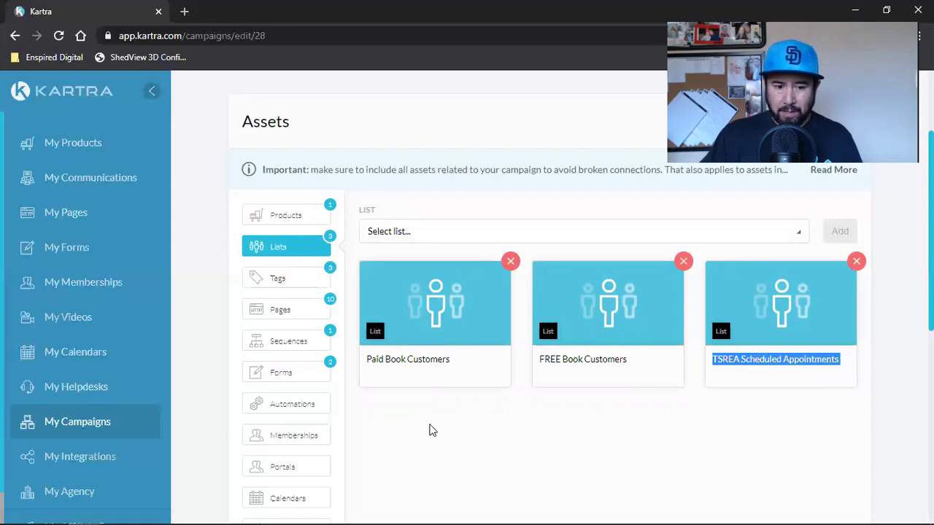
{"action": "left_click", "coordinate": [305, 381]}
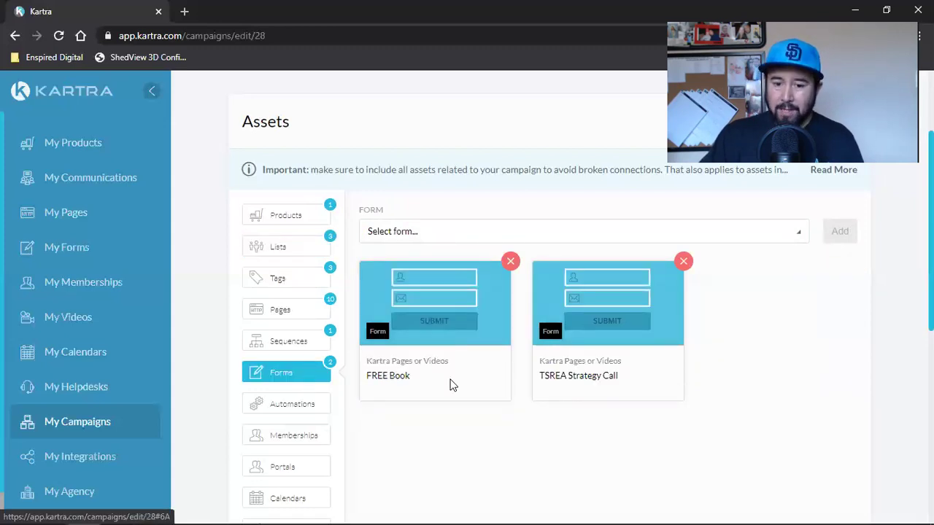
{"action": "triple_click", "coordinate": [563, 376]}
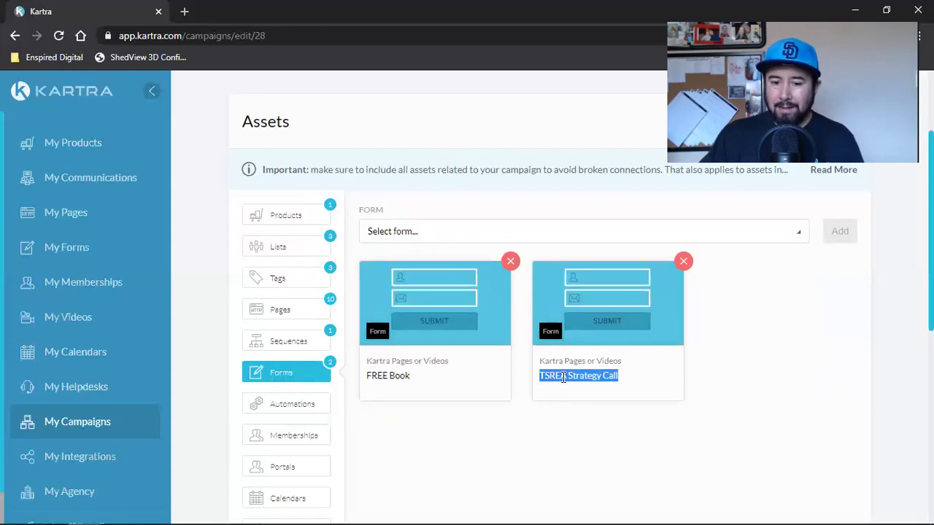
{"action": "left_click", "coordinate": [751, 375]}
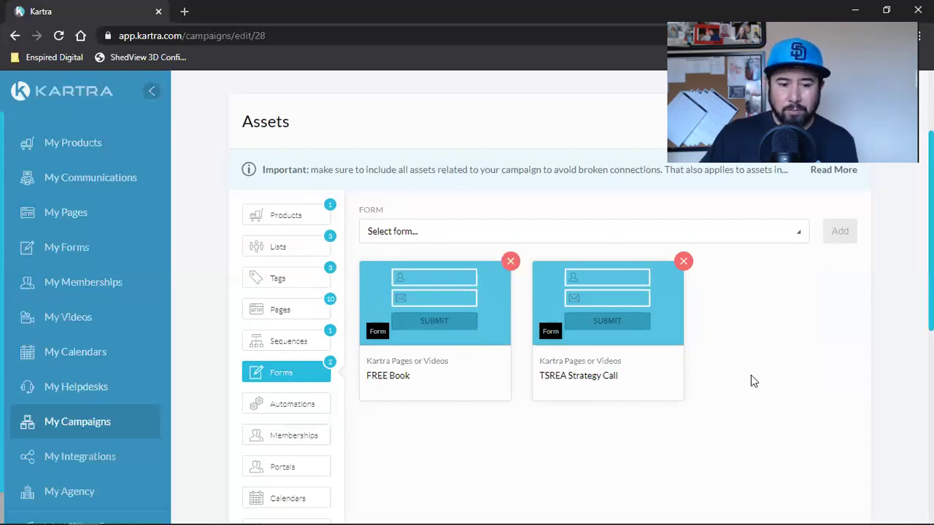
{"action": "scroll", "coordinate": [750, 375], "scroll_direction": "down", "scroll_amount": 2}
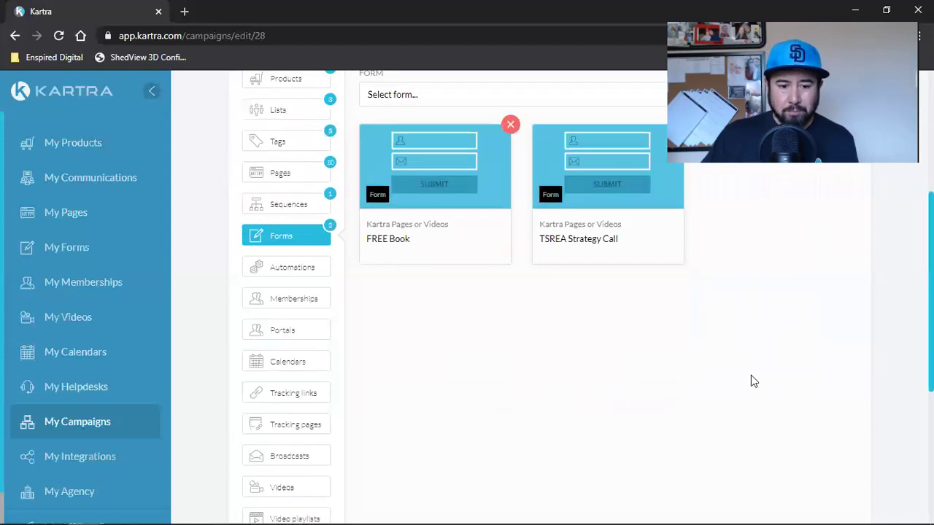
Add The Social Real Estate Agent calendar from the Calendars tab.
{"action": "left_click", "coordinate": [297, 372]}
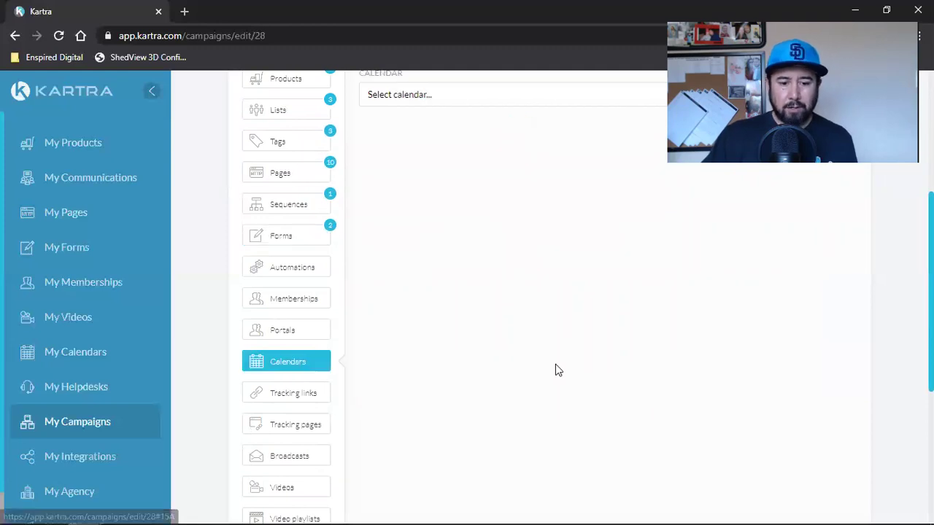
{"action": "scroll", "coordinate": [709, 368], "scroll_direction": "up", "scroll_amount": 4}
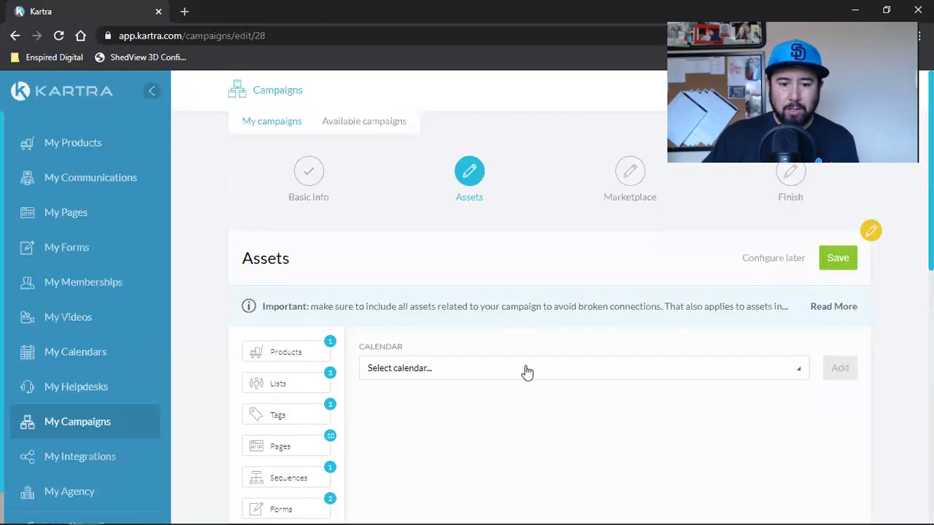
{"action": "left_click", "coordinate": [429, 372]}
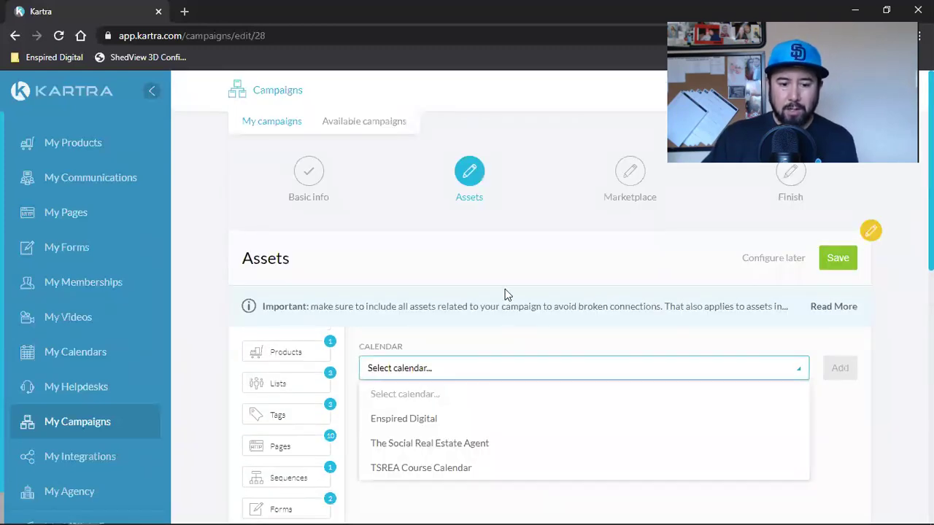
{"action": "left_click", "coordinate": [400, 451]}
{"action": "left_click", "coordinate": [839, 375]}
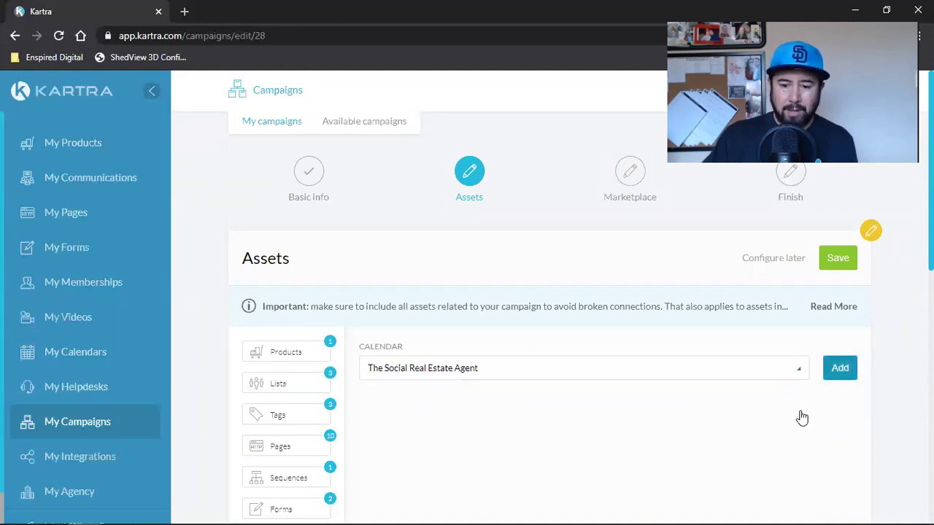
{"action": "scroll", "coordinate": [669, 394], "scroll_direction": "down", "scroll_amount": 4}
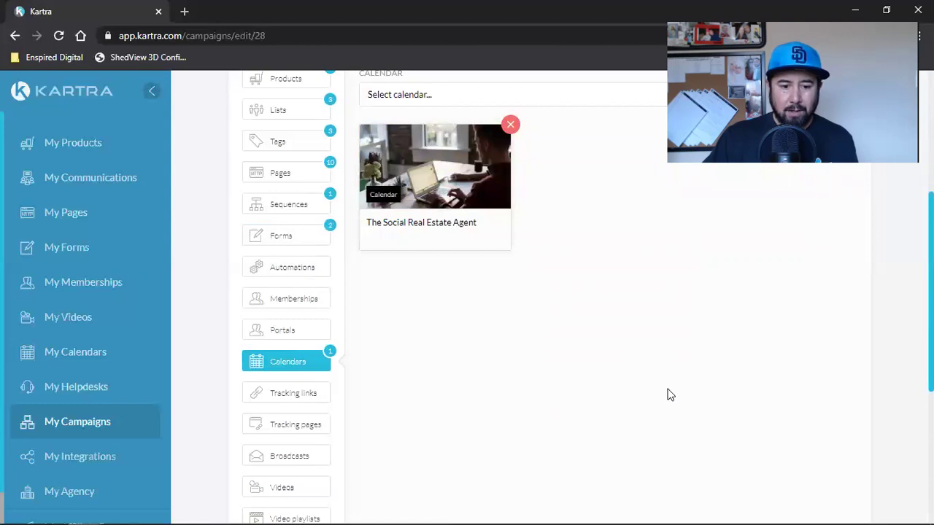
{"action": "scroll", "coordinate": [669, 394], "scroll_direction": "down", "scroll_amount": 2}
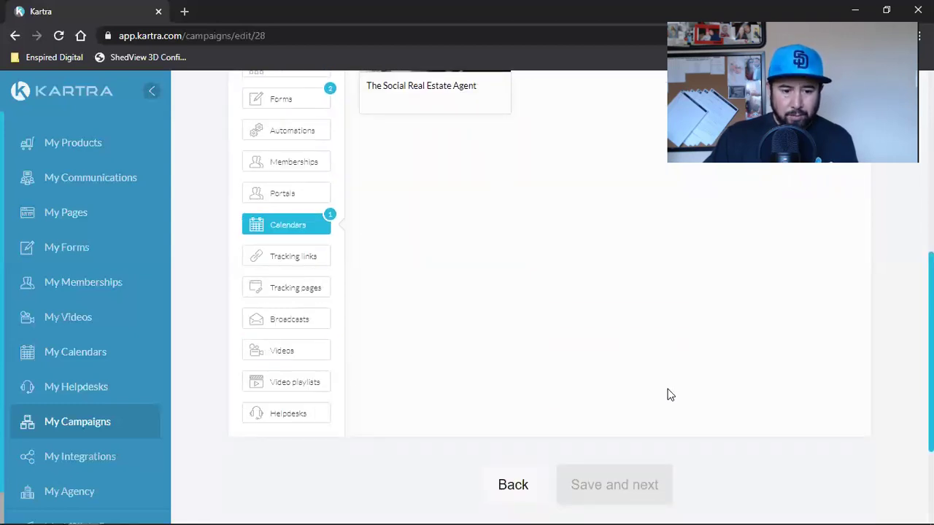
In the video assets, add the TSREA Book TY Schedule Call video from the TSREA Book category.
{"action": "left_click", "coordinate": [255, 358]}
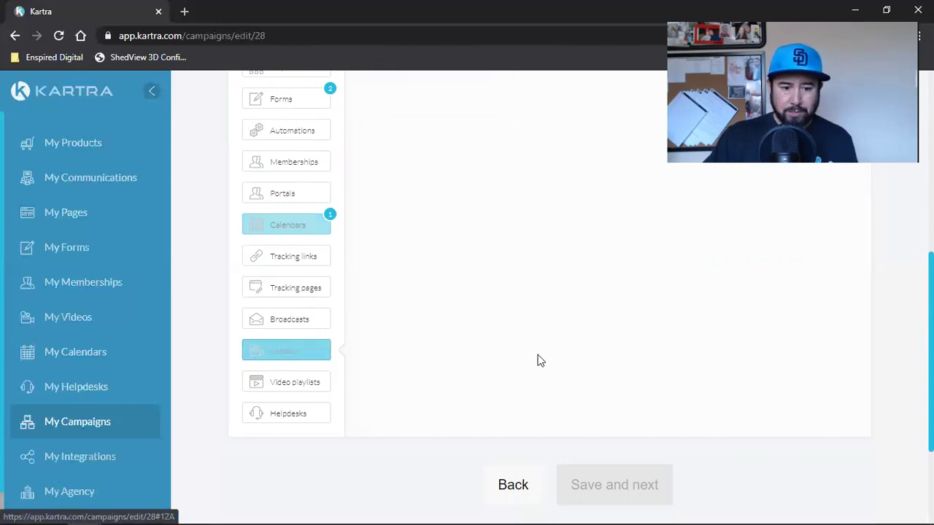
{"action": "scroll", "coordinate": [540, 360], "scroll_direction": "up", "scroll_amount": 6}
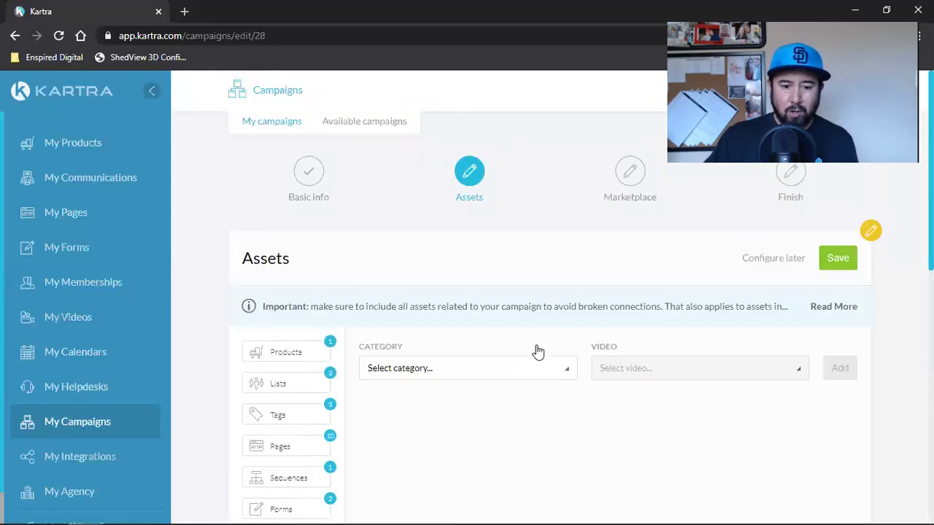
{"action": "scroll", "coordinate": [537, 352], "scroll_direction": "down", "scroll_amount": 2}
{"action": "left_click", "coordinate": [445, 232]}
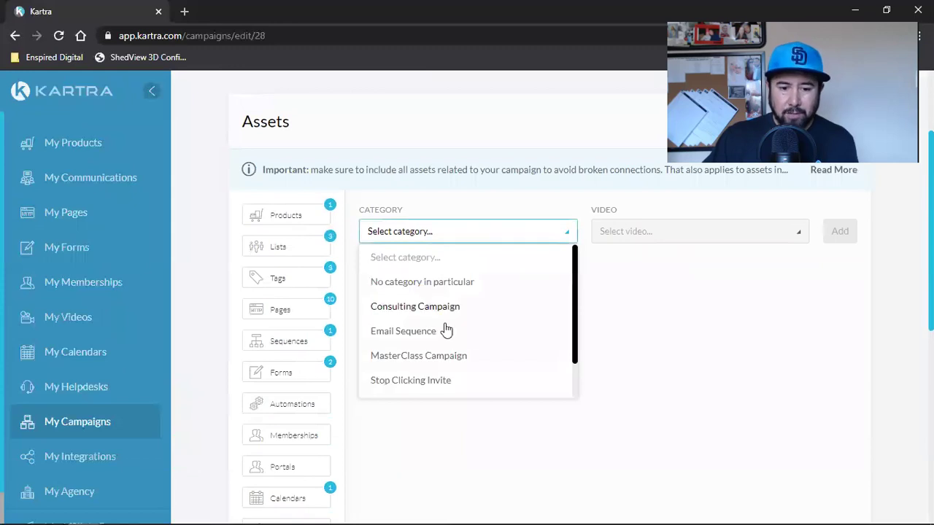
{"action": "scroll", "coordinate": [494, 337], "scroll_direction": "down", "scroll_amount": 1}
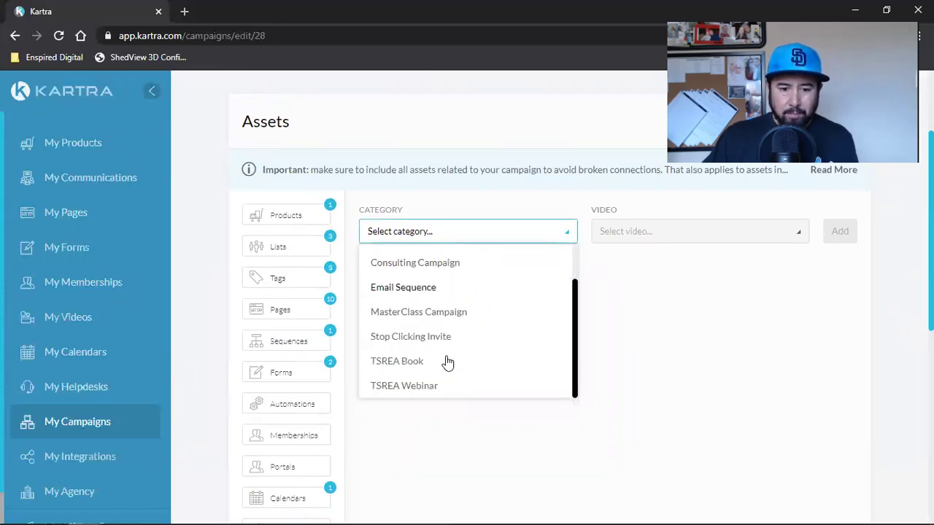
{"action": "left_click", "coordinate": [398, 362]}
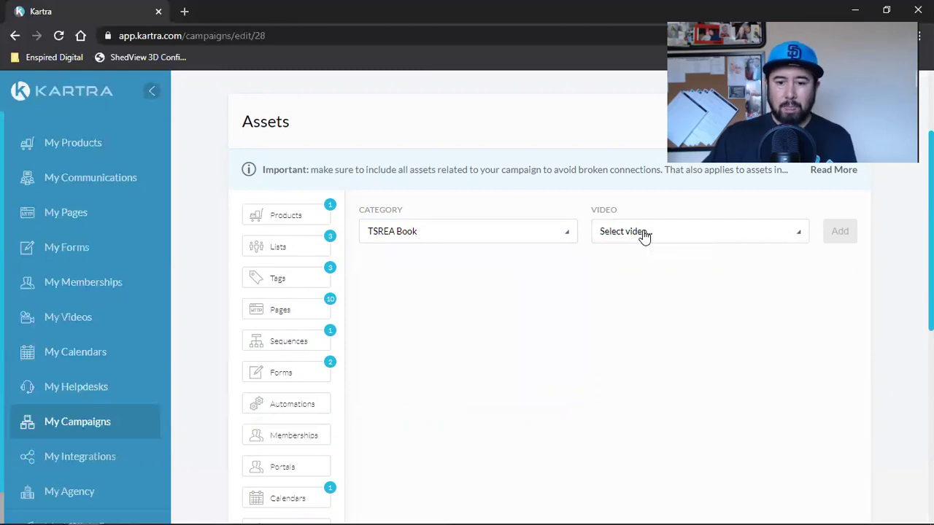
{"action": "left_click", "coordinate": [642, 234]}
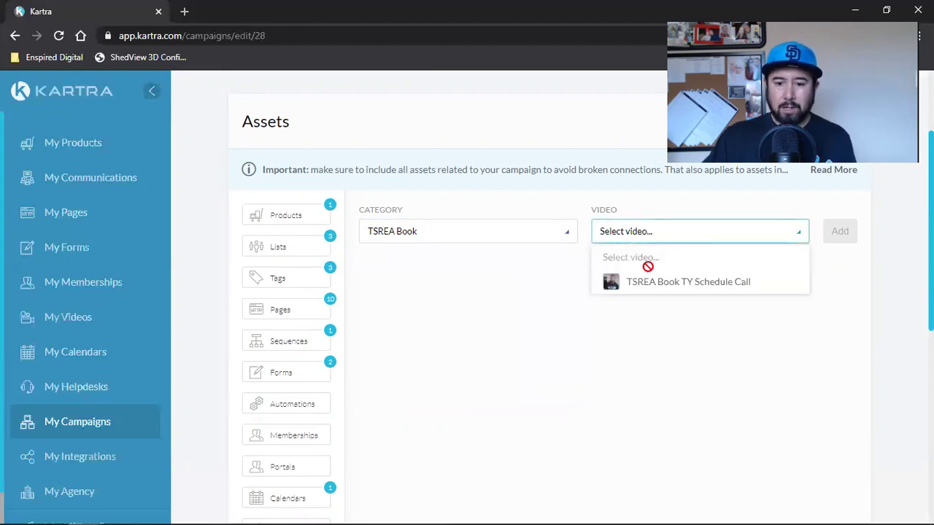
{"action": "left_click", "coordinate": [719, 284]}
{"action": "left_click", "coordinate": [840, 237]}
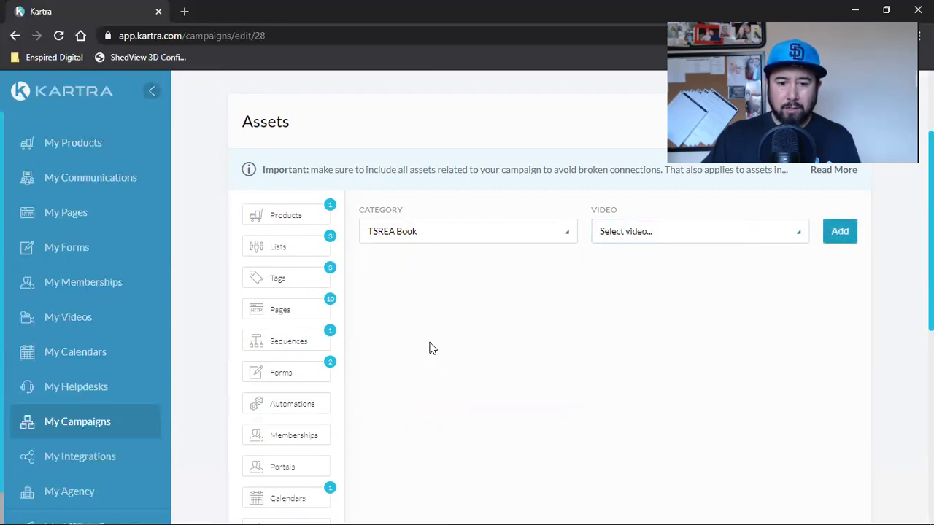
Add the Email Sequence category's Step 1 video to the campaign.
{"action": "left_click", "coordinate": [430, 240]}
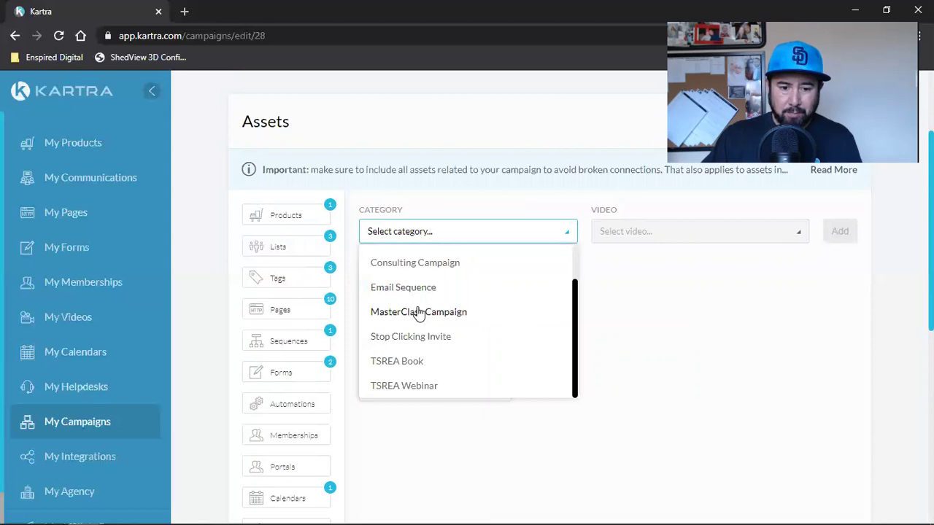
{"action": "scroll", "coordinate": [423, 327], "scroll_direction": "down", "scroll_amount": 3}
{"action": "scroll", "coordinate": [423, 328], "scroll_direction": "up", "scroll_amount": 3}
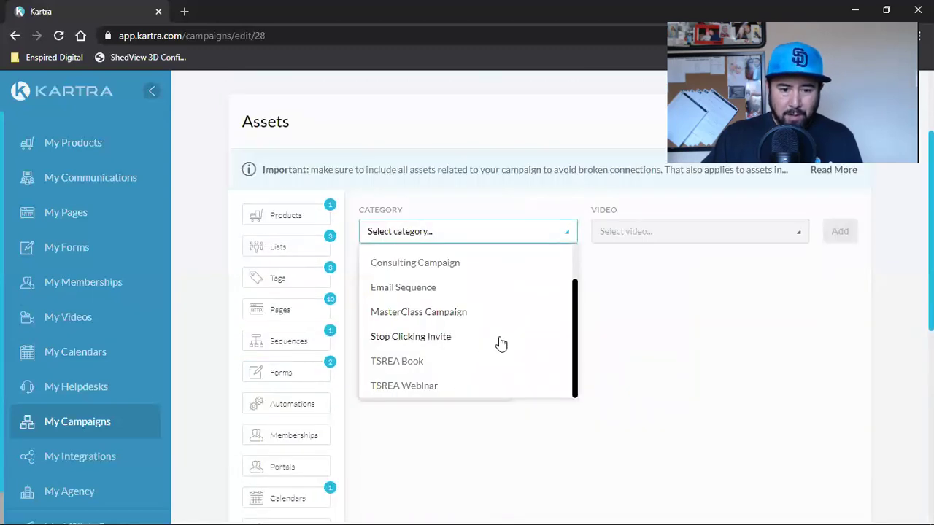
{"action": "left_click", "coordinate": [414, 289]}
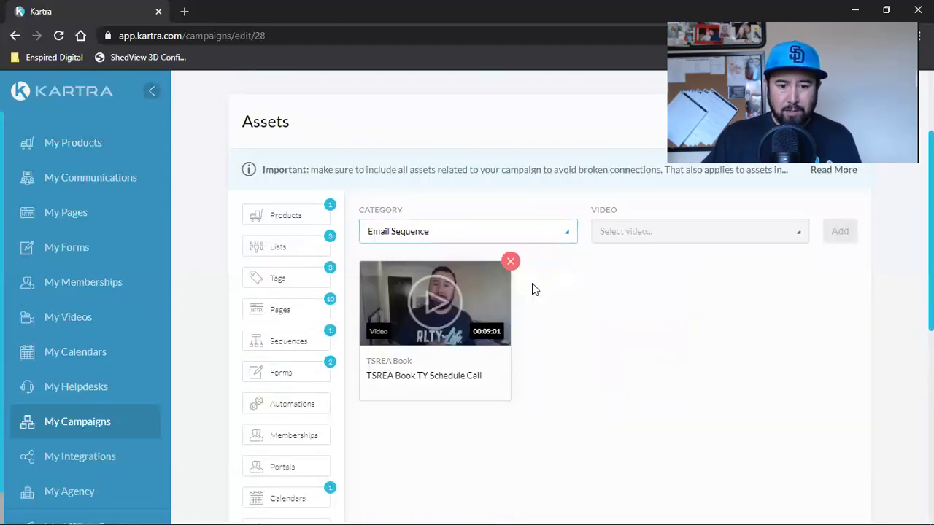
{"action": "left_click", "coordinate": [686, 231]}
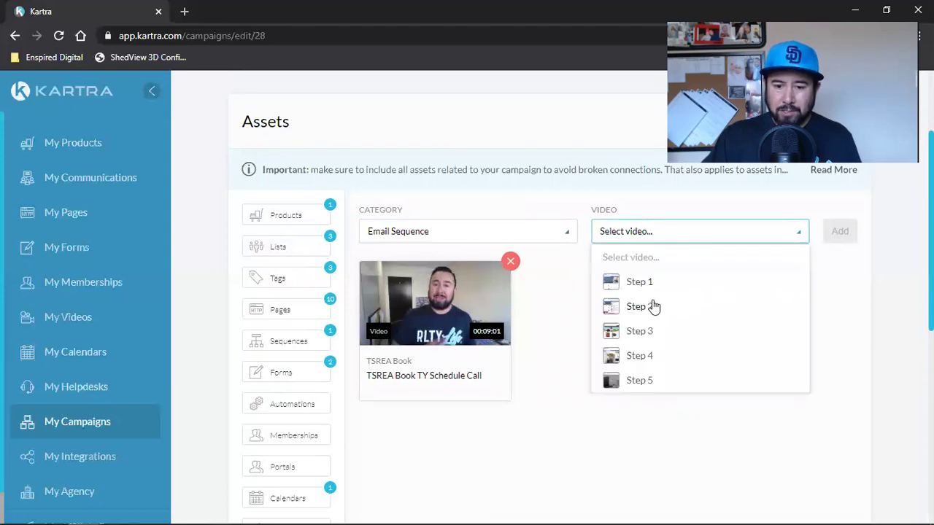
{"action": "left_click", "coordinate": [667, 284]}
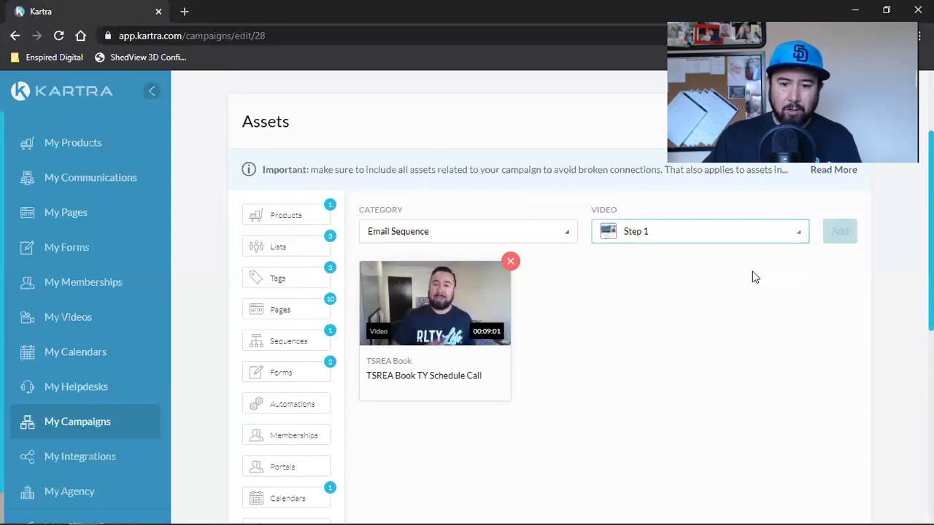
{"action": "left_click", "coordinate": [429, 238]}
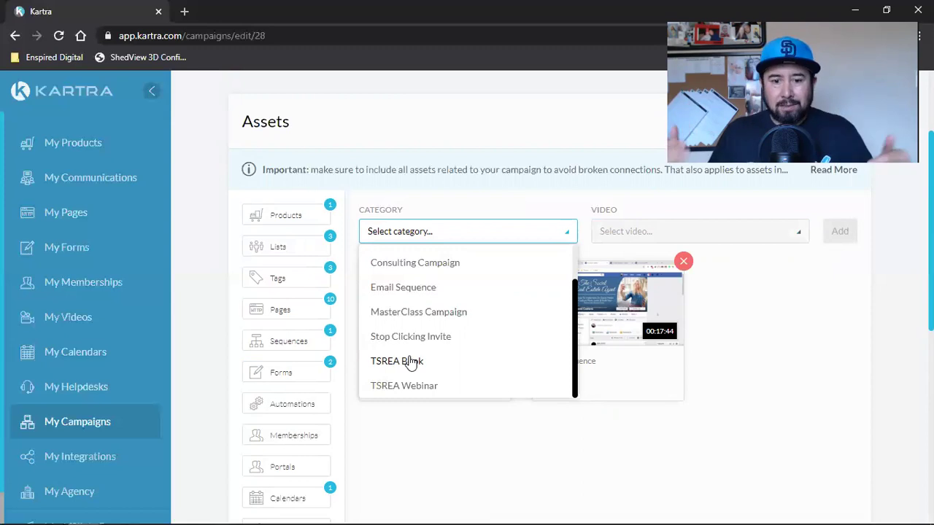
Add the Email Sequence Step 2 and Step 3 videos to the assets.
{"action": "left_click", "coordinate": [442, 291]}
{"action": "left_click", "coordinate": [642, 237]}
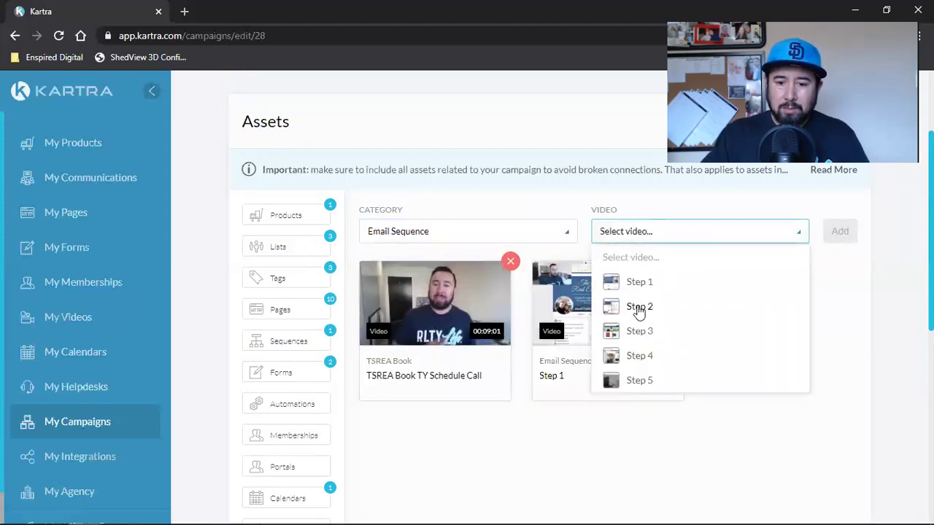
{"action": "left_click", "coordinate": [639, 308]}
{"action": "left_click", "coordinate": [846, 233]}
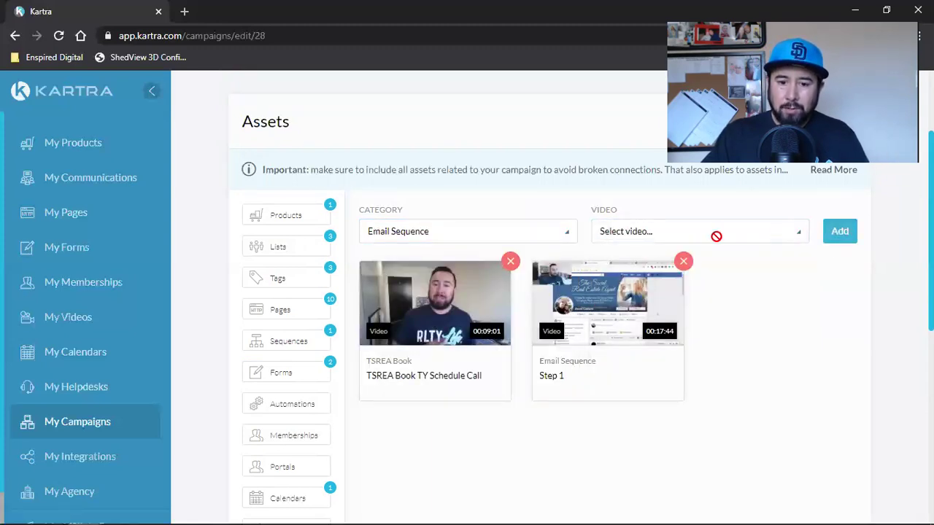
{"action": "left_click", "coordinate": [451, 232]}
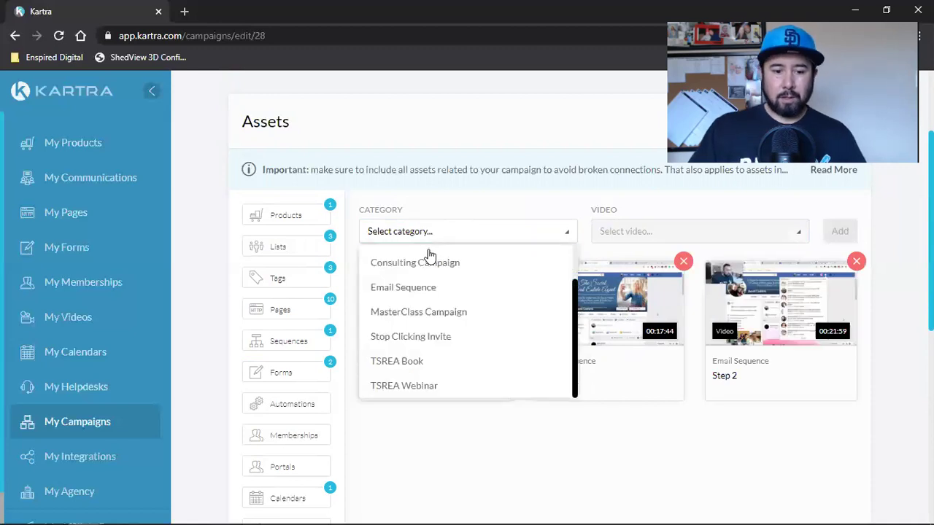
{"action": "left_click", "coordinate": [397, 288]}
{"action": "left_click", "coordinate": [656, 233]}
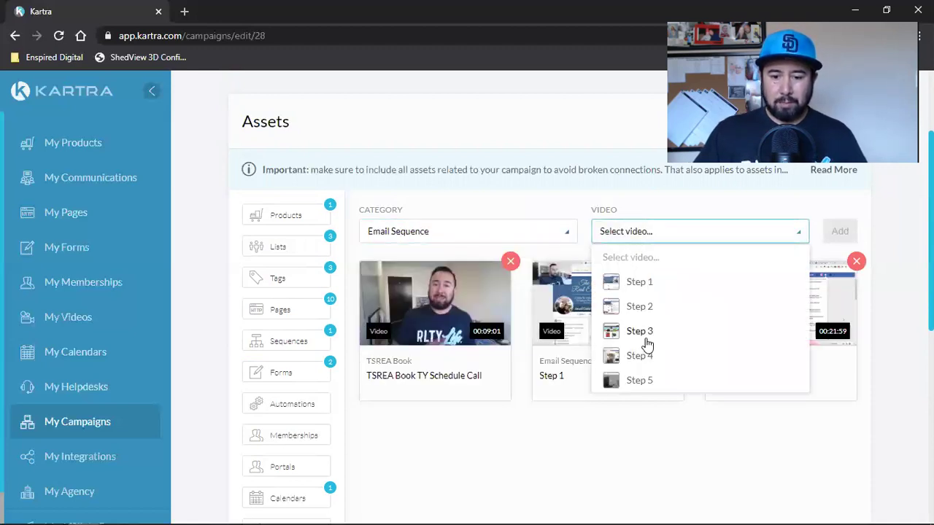
{"action": "left_click", "coordinate": [644, 332]}
{"action": "left_click", "coordinate": [835, 231]}
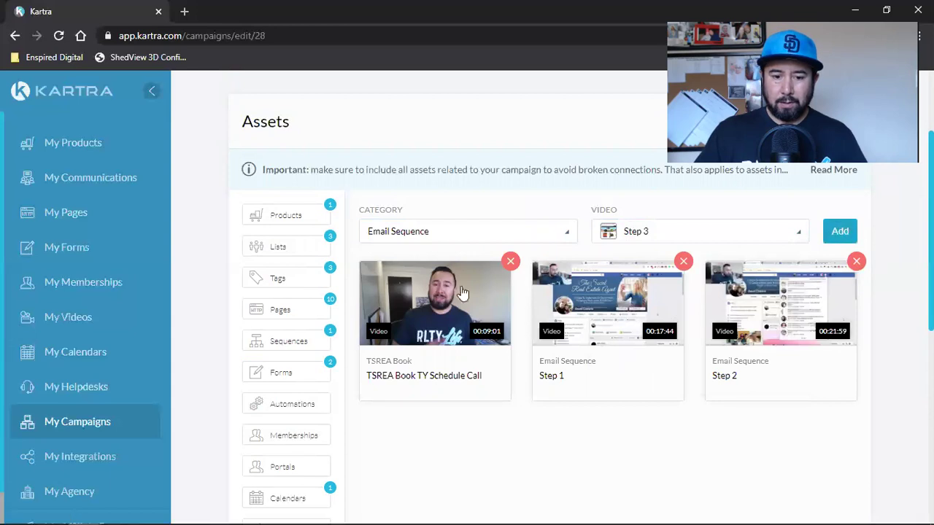
Add the Email Sequence Step 4 and Step 5 videos to the assets.
{"action": "left_click", "coordinate": [403, 231]}
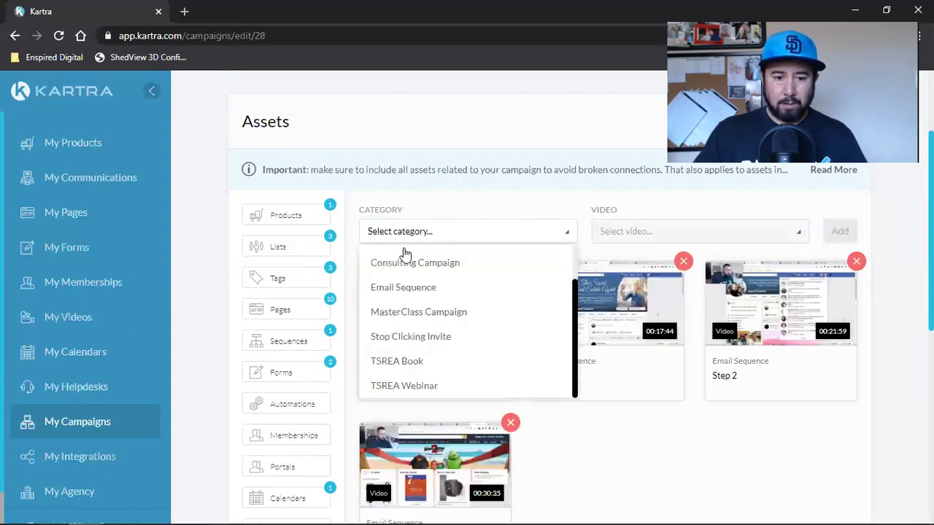
{"action": "left_click", "coordinate": [429, 290]}
{"action": "left_click", "coordinate": [696, 234]}
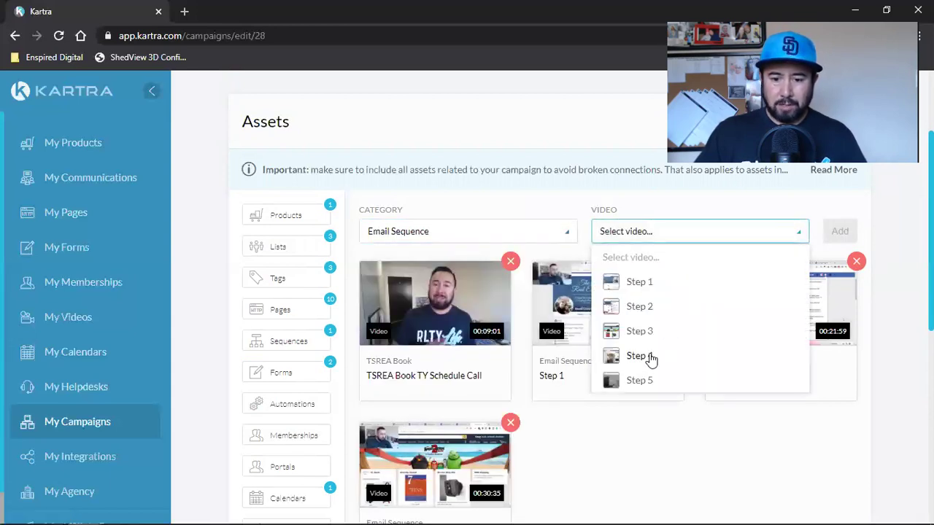
{"action": "left_click", "coordinate": [650, 358]}
{"action": "left_click", "coordinate": [837, 232]}
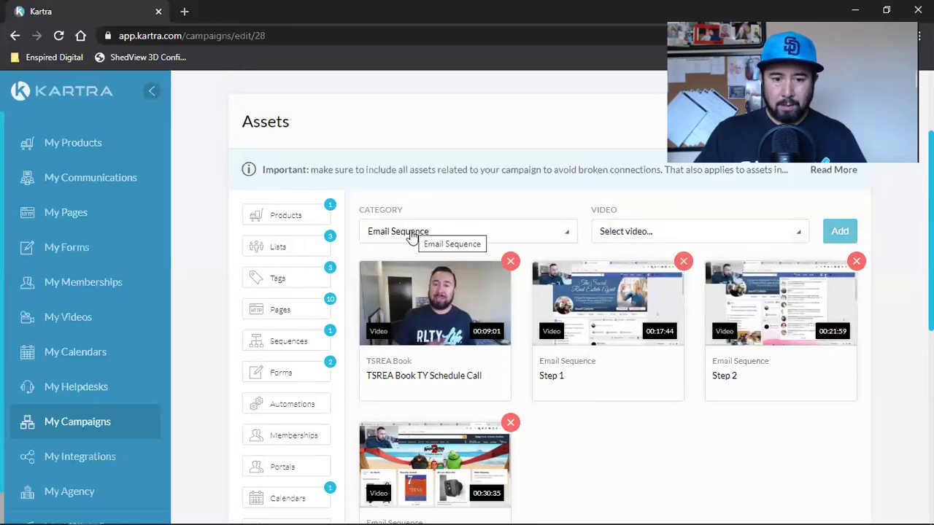
{"action": "left_click", "coordinate": [412, 234]}
{"action": "left_click", "coordinate": [533, 288]}
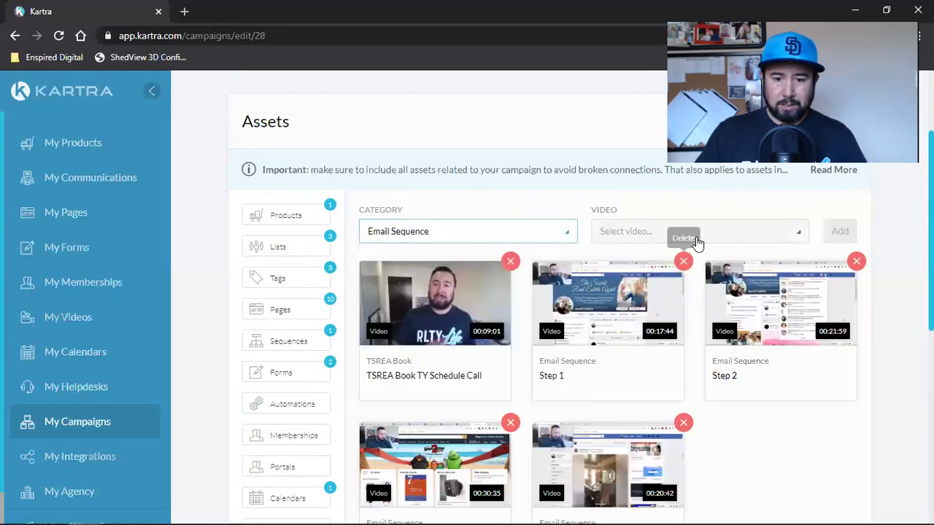
{"action": "left_click", "coordinate": [636, 239]}
{"action": "left_click", "coordinate": [639, 382]}
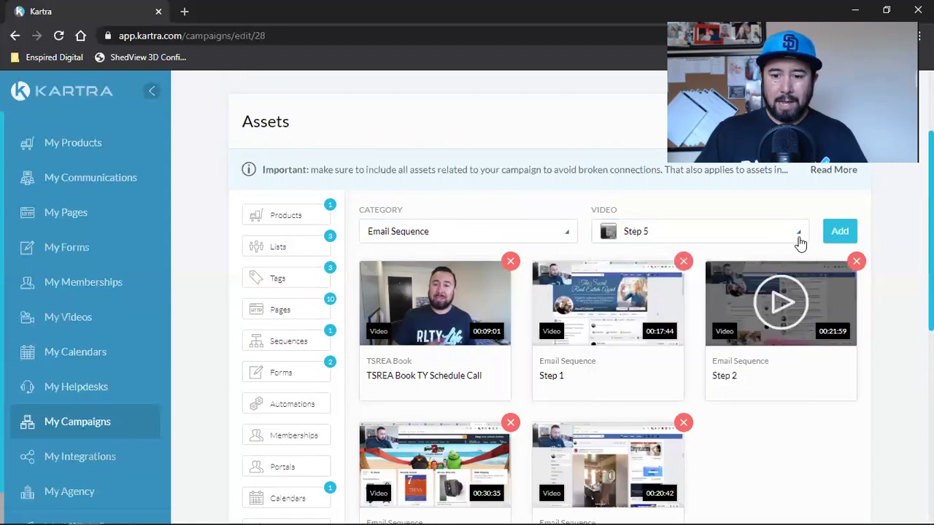
{"action": "left_click", "coordinate": [835, 232]}
{"action": "scroll", "coordinate": [882, 395], "scroll_direction": "down", "scroll_amount": 2}
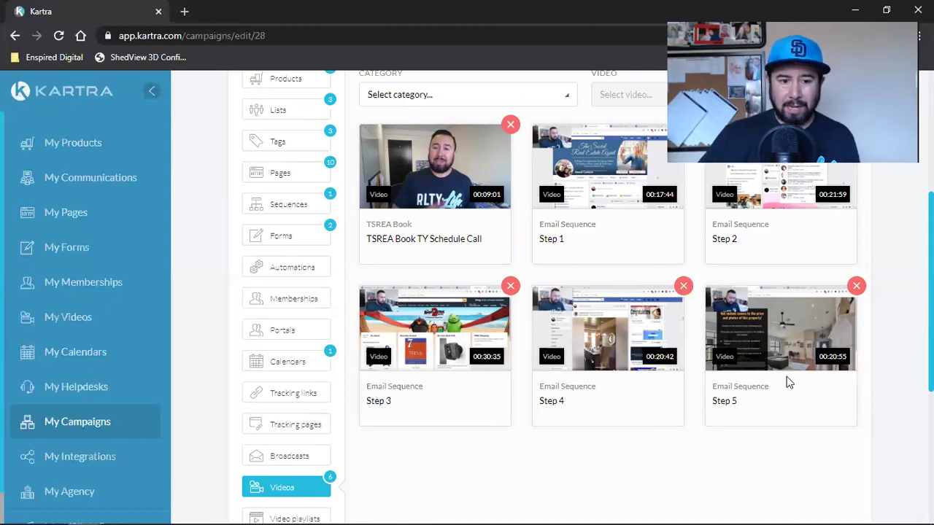
{"action": "left_click", "coordinate": [305, 170]}
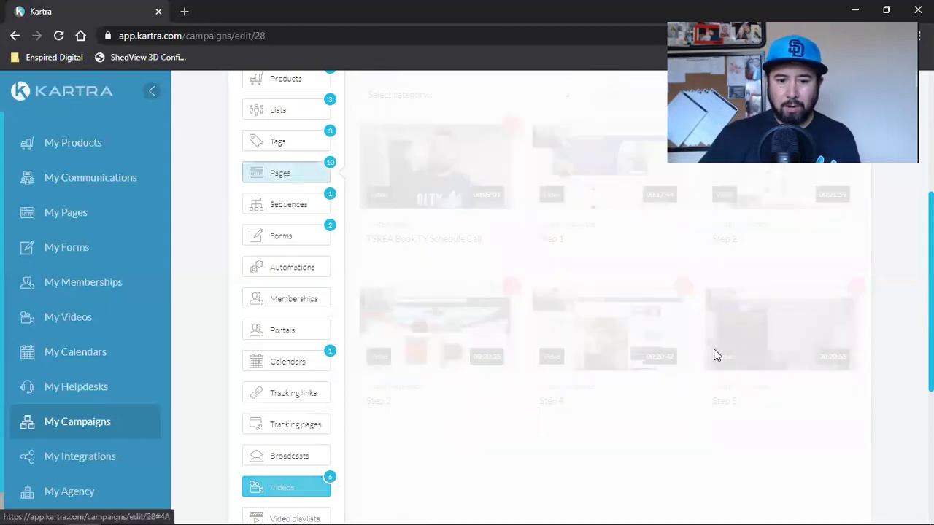
{"action": "scroll", "coordinate": [658, 311], "scroll_direction": "down", "scroll_amount": 2}
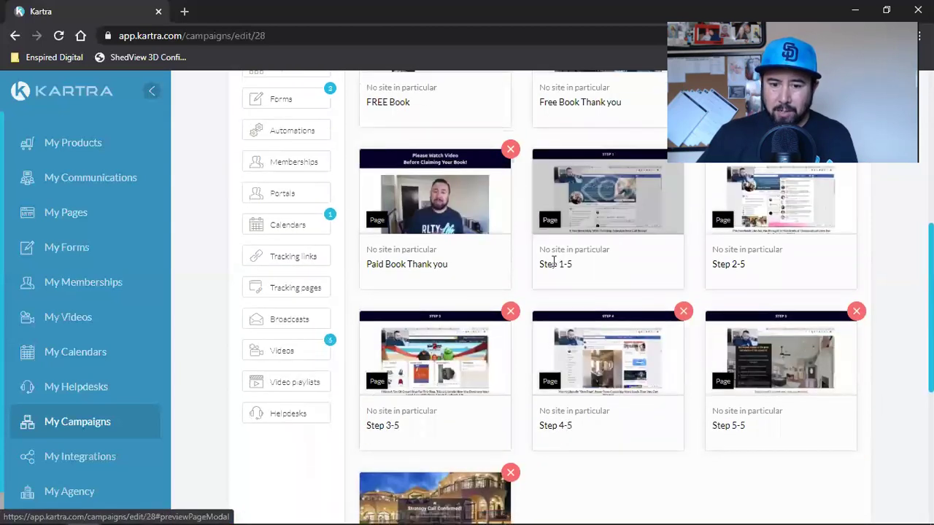
{"action": "mouse_move", "coordinate": [588, 381]}
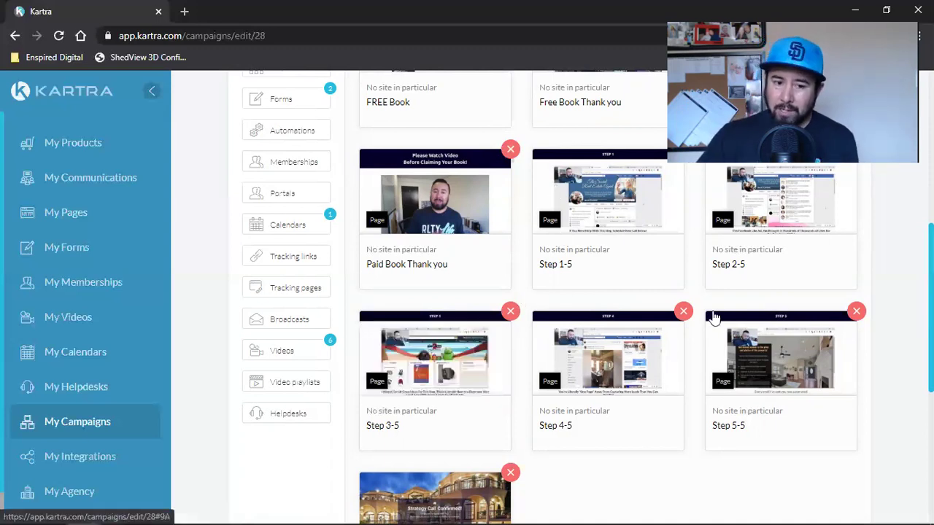
{"action": "left_click", "coordinate": [285, 351]}
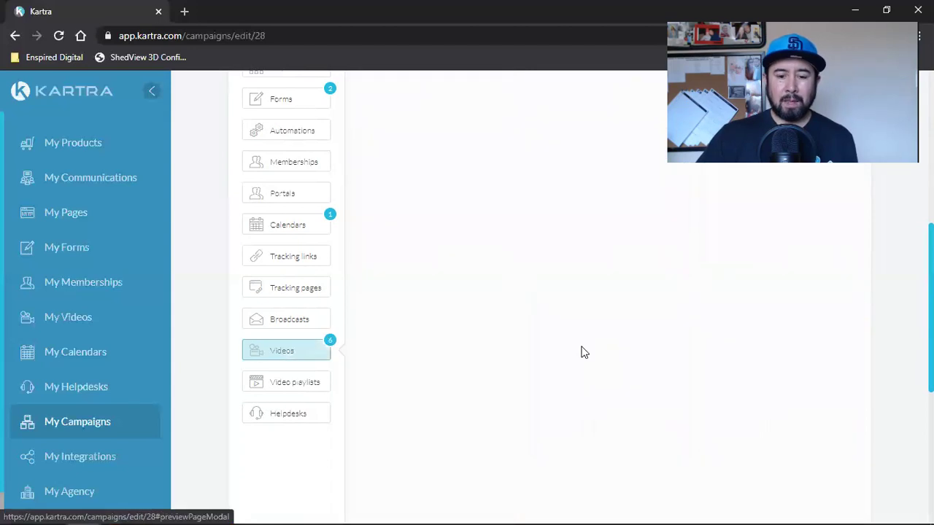
{"action": "scroll", "coordinate": [610, 354], "scroll_direction": "up", "scroll_amount": 4}
{"action": "scroll", "coordinate": [610, 354], "scroll_direction": "down", "scroll_amount": 4}
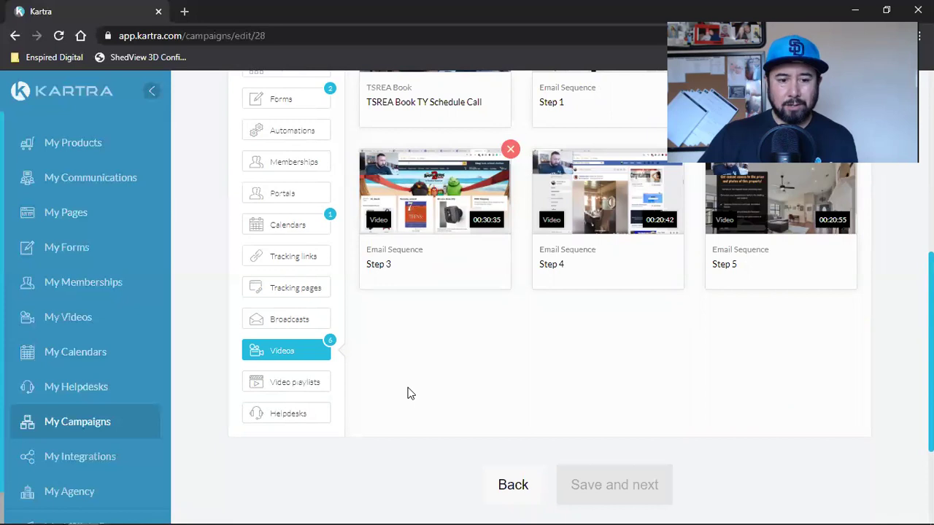
{"action": "scroll", "coordinate": [408, 394], "scroll_direction": "up", "scroll_amount": 4}
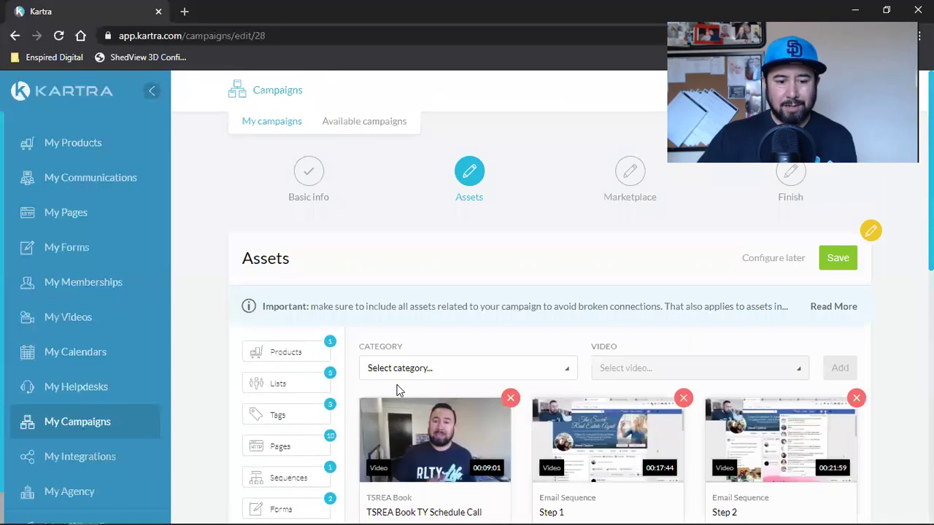
Save the Assets step, continue to Marketplace, and open My Affiliate Promos in a background tab.
{"action": "left_click", "coordinate": [837, 264]}
{"action": "left_click", "coordinate": [644, 436]}
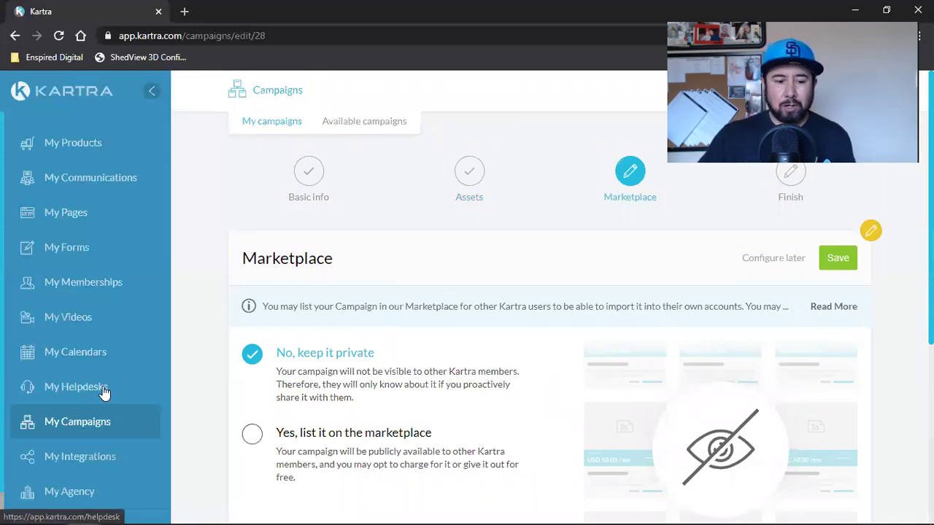
{"action": "scroll", "coordinate": [98, 437], "scroll_direction": "down", "scroll_amount": 1}
{"action": "right_click", "coordinate": [82, 496]}
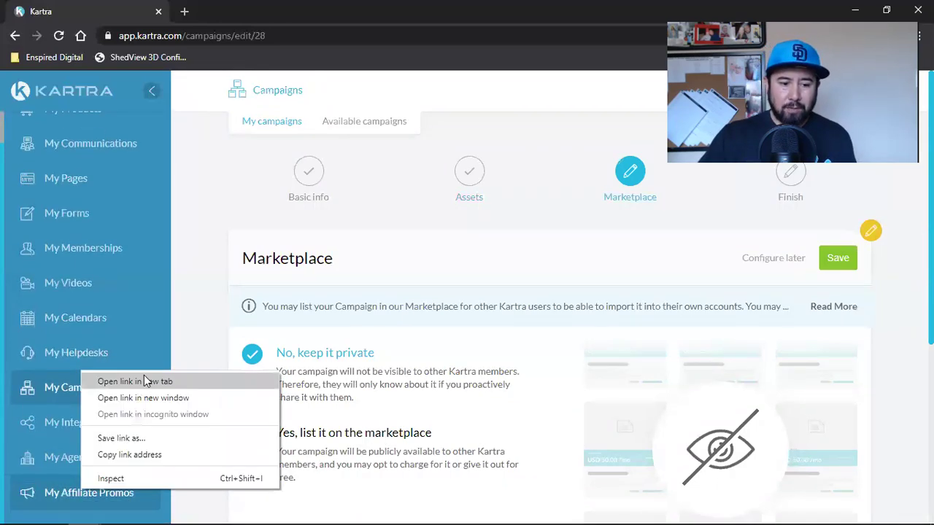
{"action": "left_click", "coordinate": [184, 134]}
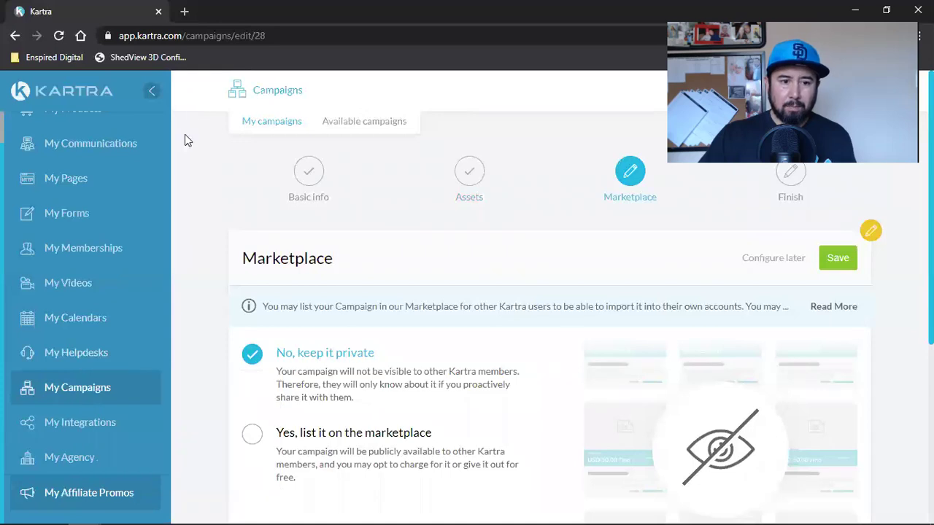
{"action": "middle_click", "coordinate": [59, 495]}
In the new tab, open Marketplace and browse the swipe-file products listed at GBP 25/yr.
{"action": "left_click", "coordinate": [198, 18]}
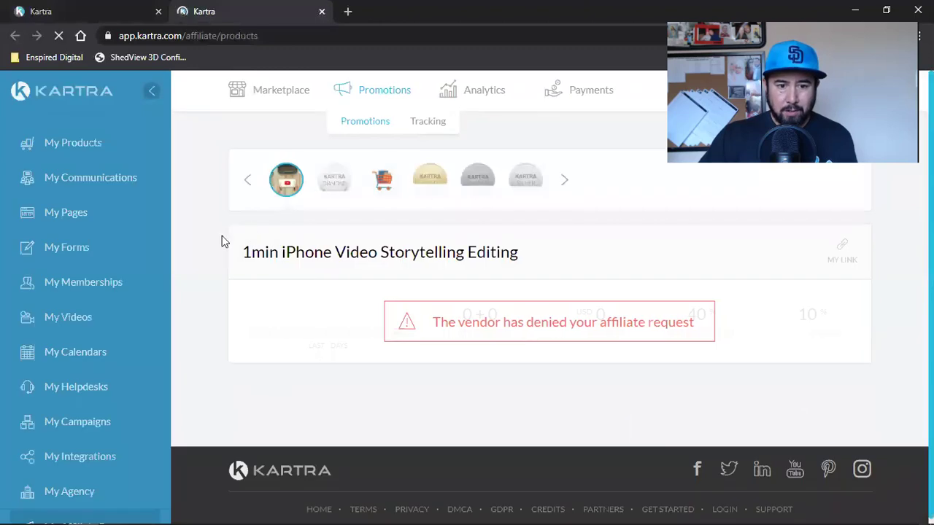
{"action": "left_click", "coordinate": [269, 93]}
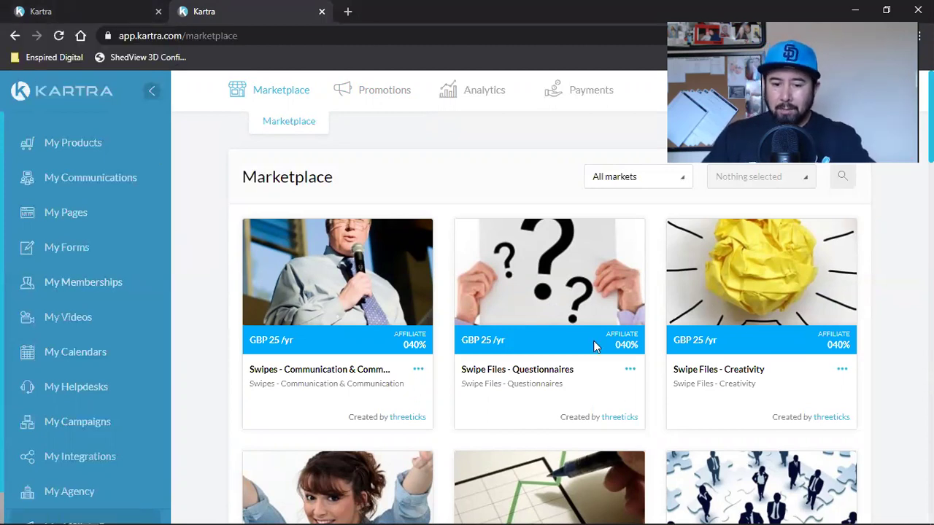
{"action": "scroll", "coordinate": [596, 344], "scroll_direction": "down", "scroll_amount": 4}
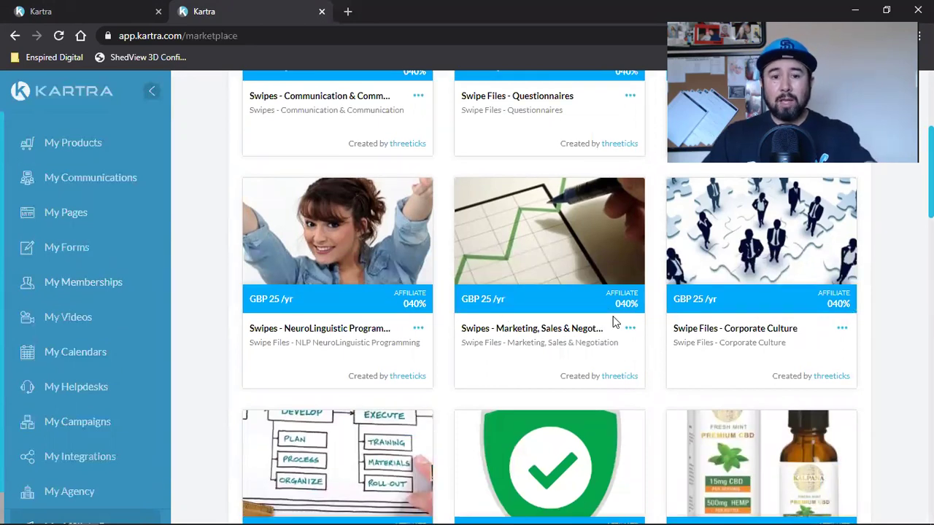
{"action": "scroll", "coordinate": [614, 321], "scroll_direction": "up", "scroll_amount": 4}
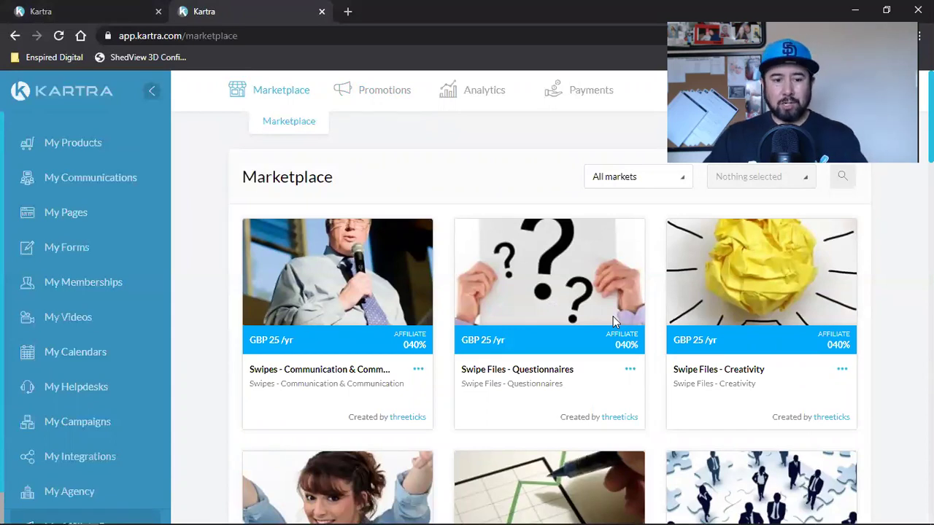
Back in the first tab, keep 'No, keep it private' selected, save, and reach the Finish step.
{"action": "left_click", "coordinate": [139, 11]}
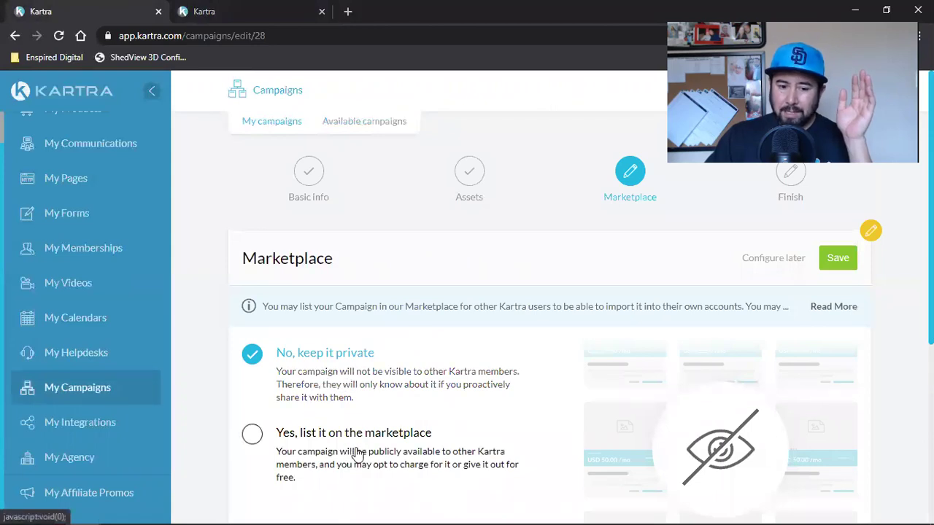
{"action": "scroll", "coordinate": [453, 446], "scroll_direction": "down", "scroll_amount": 2}
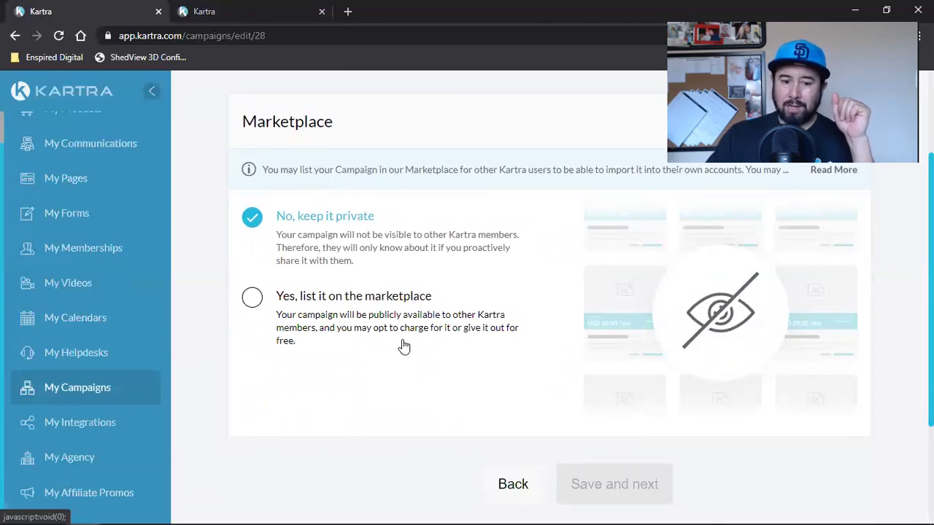
{"action": "scroll", "coordinate": [333, 327], "scroll_direction": "up", "scroll_amount": 2}
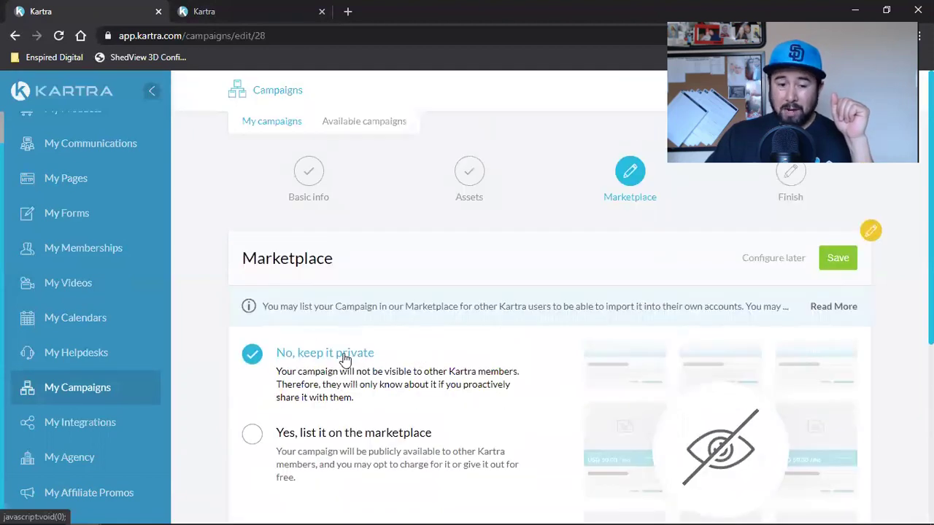
{"action": "left_click", "coordinate": [831, 259]}
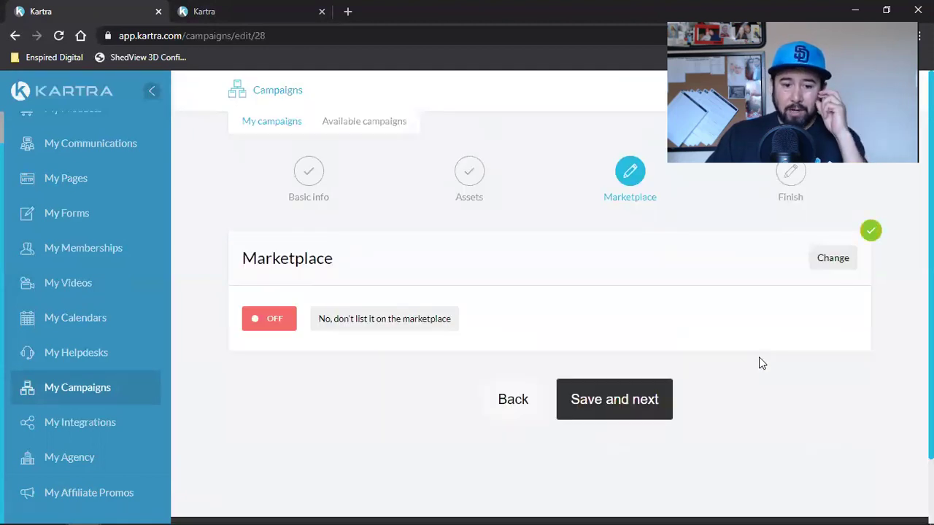
{"action": "left_click", "coordinate": [636, 408]}
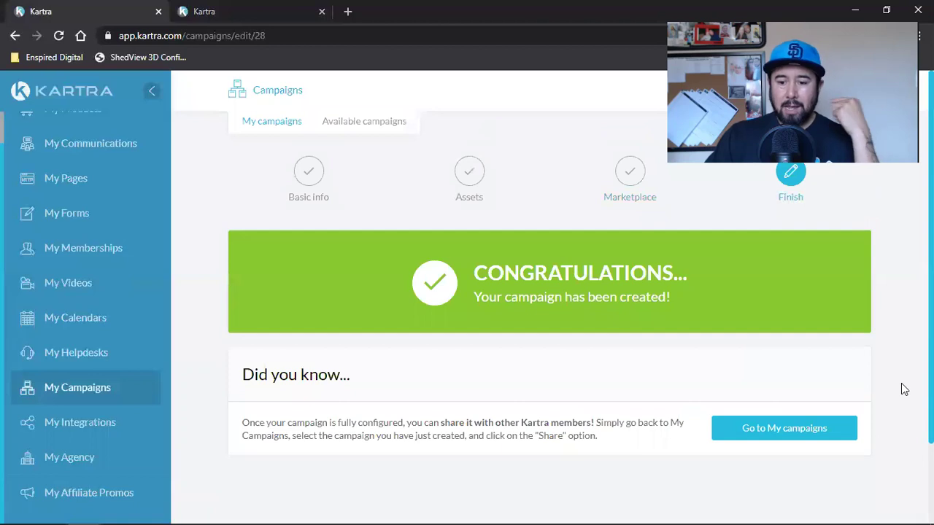
Go to My campaigns and open the TSREA Book Funnel card's options menu.
{"action": "left_click", "coordinate": [808, 444]}
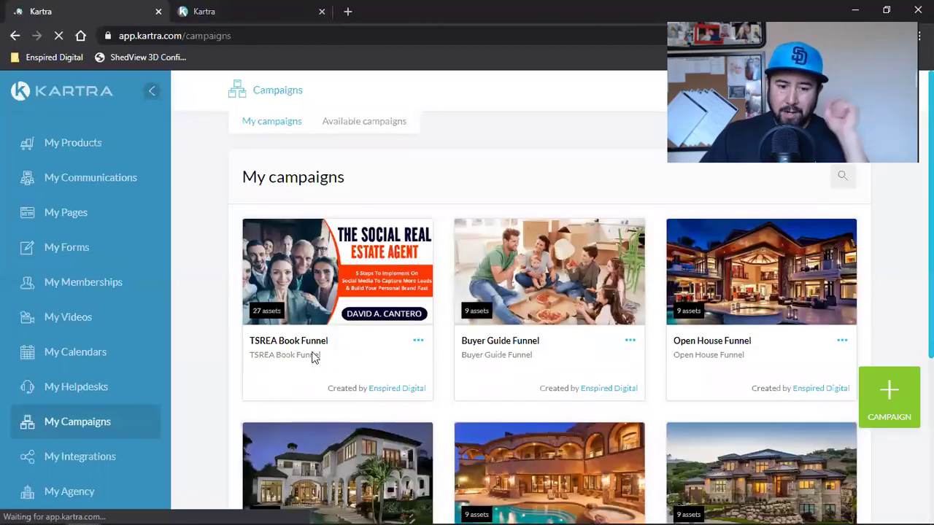
{"action": "left_click", "coordinate": [417, 341]}
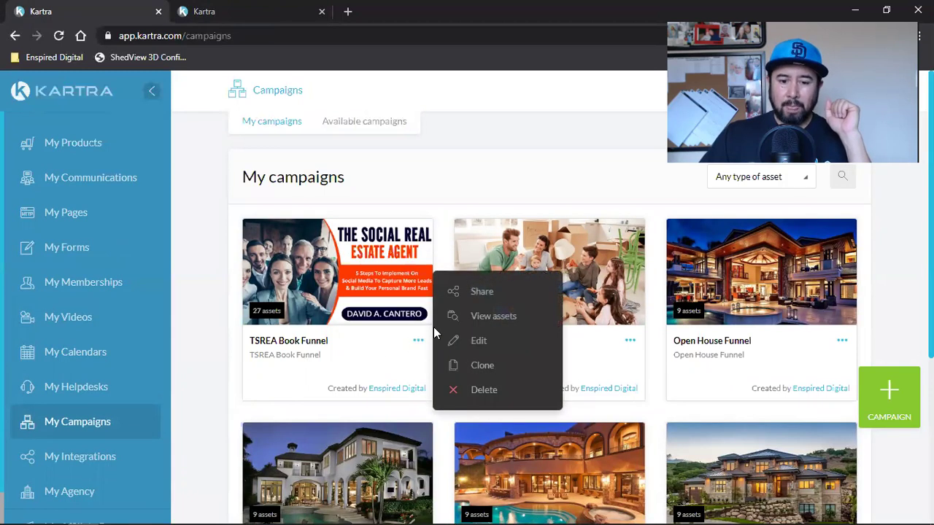
Choose Share for TSREA Book Funnel and accept the sharing terms and conditions.
{"action": "left_click", "coordinate": [481, 292]}
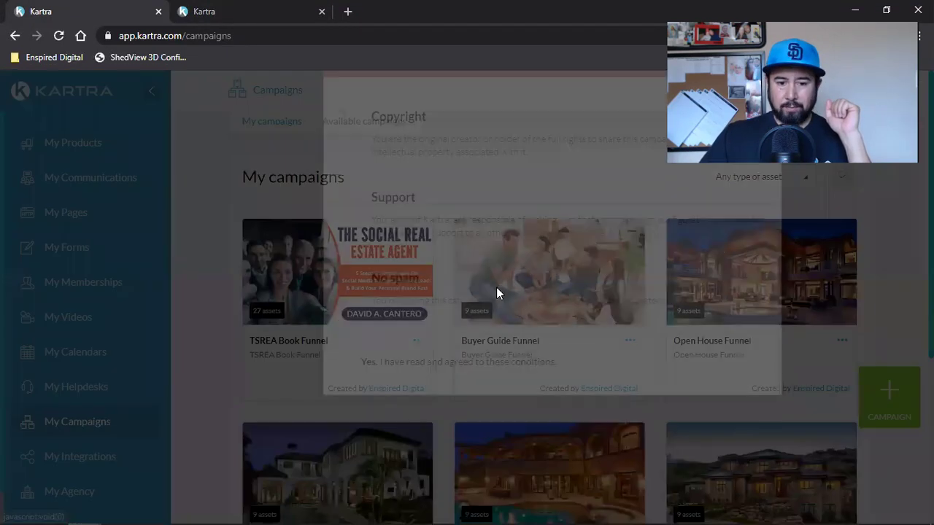
{"action": "left_click", "coordinate": [343, 469]}
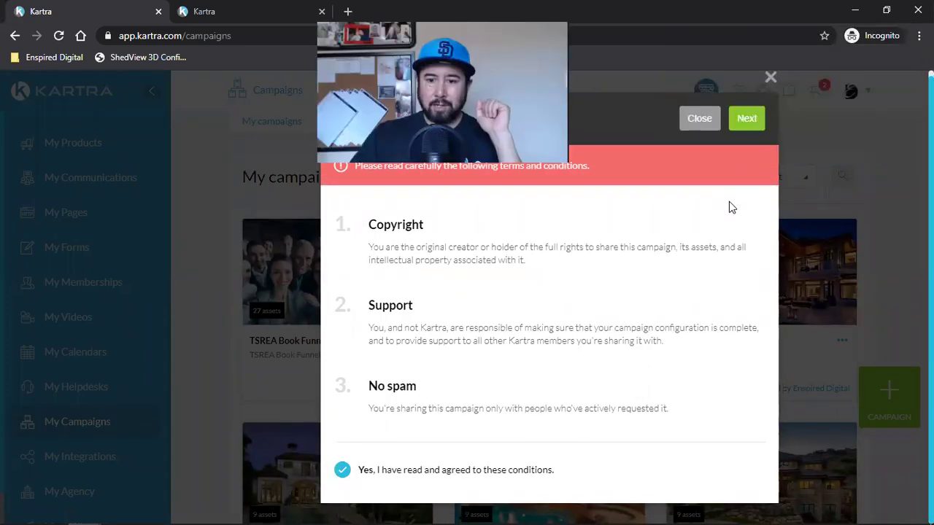
{"action": "left_click", "coordinate": [746, 116]}
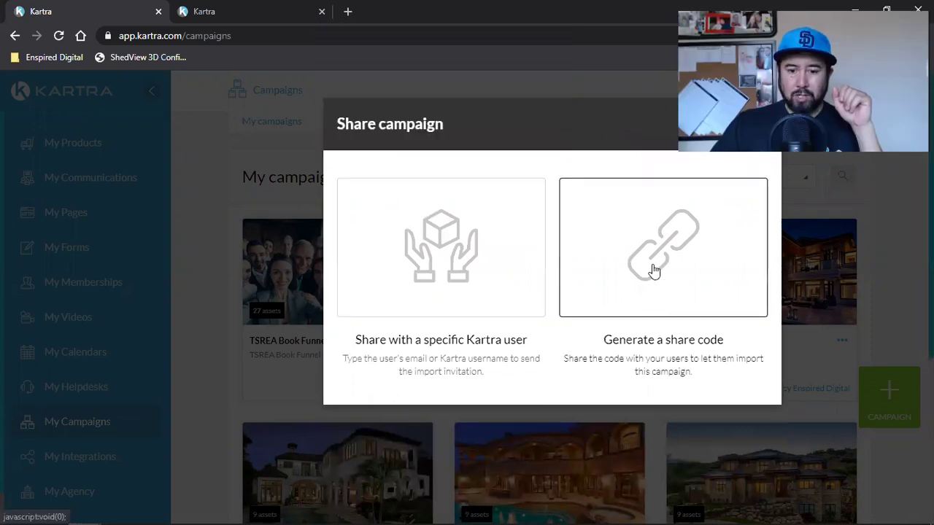
Generate a share code, copy it, and close the Share campaign dialog.
{"action": "left_click", "coordinate": [654, 271]}
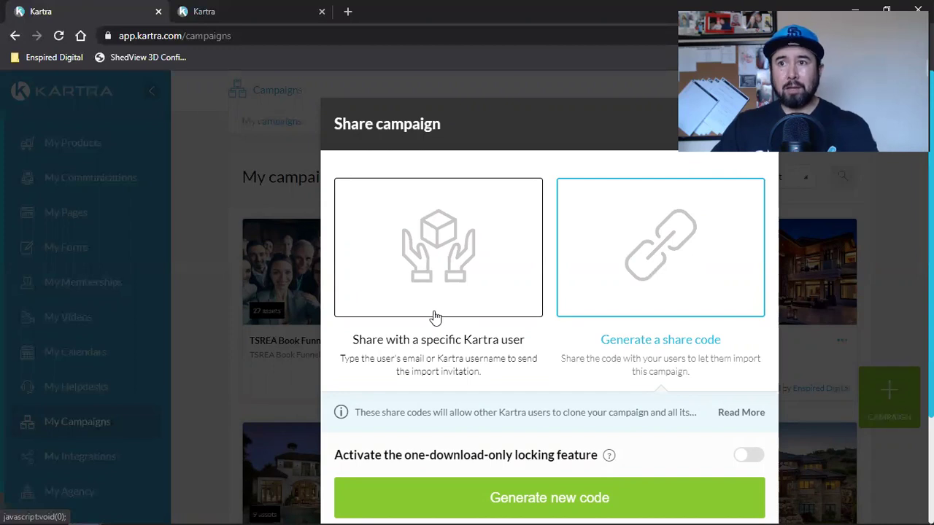
{"action": "scroll", "coordinate": [555, 398], "scroll_direction": "down", "scroll_amount": 2}
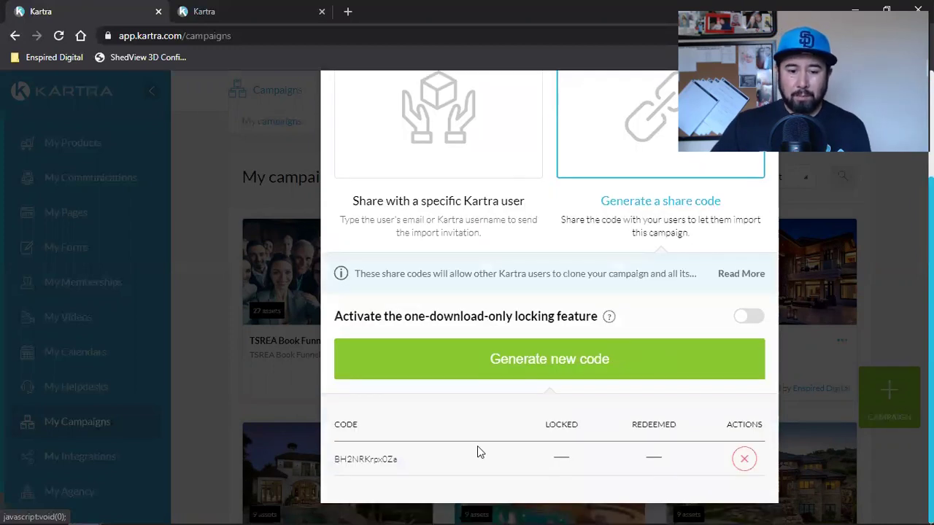
{"action": "double_click", "coordinate": [372, 458]}
{"action": "right_click", "coordinate": [377, 461]}
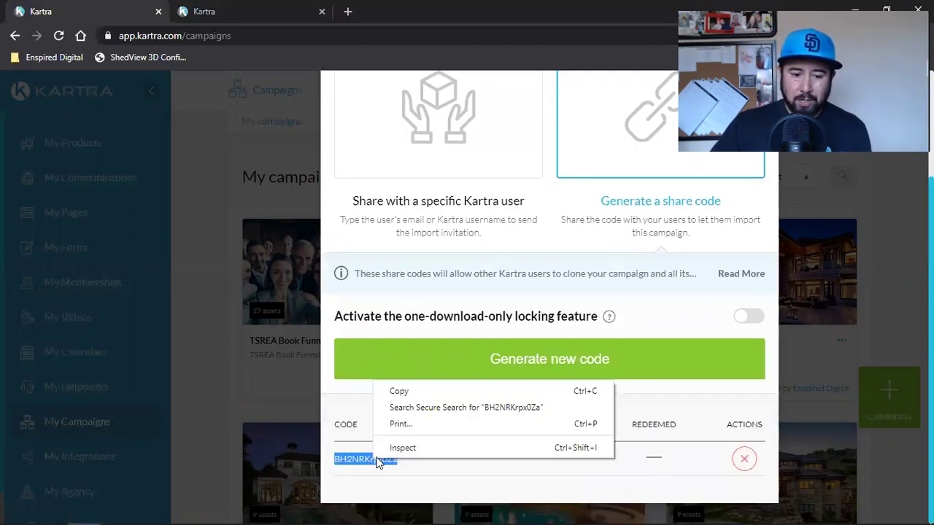
{"action": "left_click", "coordinate": [416, 394]}
{"action": "scroll", "coordinate": [610, 396], "scroll_direction": "up", "scroll_amount": 2}
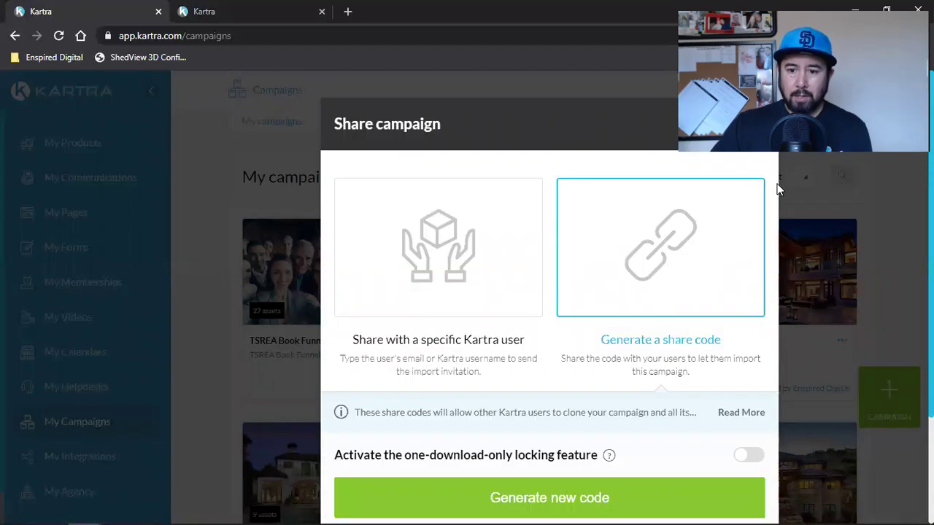
{"action": "left_click", "coordinate": [777, 189]}
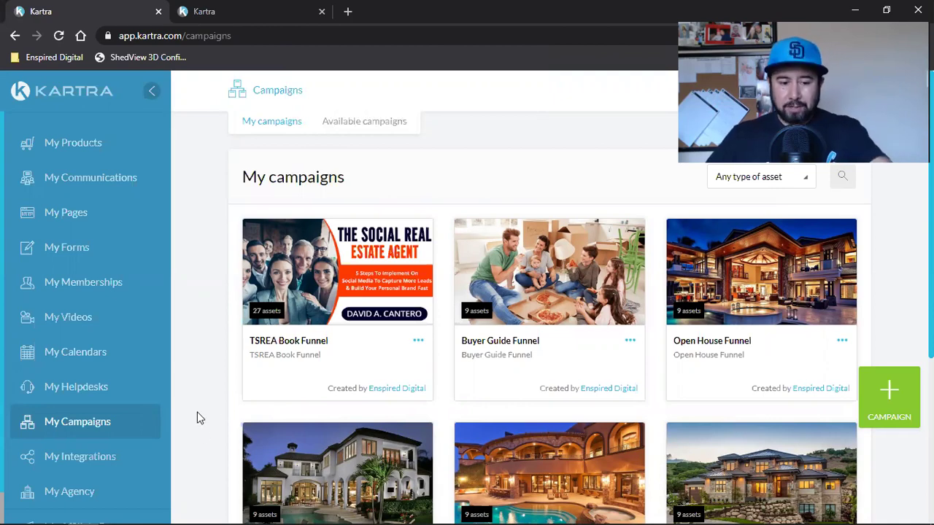
Reload My Campaigns from the sidebar and switch to the Available campaigns tab.
{"action": "scroll", "coordinate": [197, 412], "scroll_direction": "down", "scroll_amount": 5}
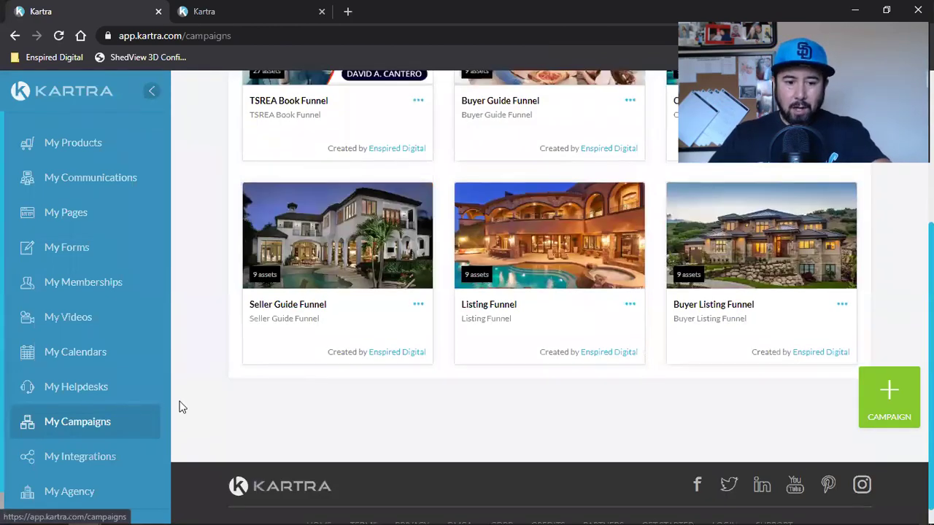
{"action": "left_click", "coordinate": [57, 420]}
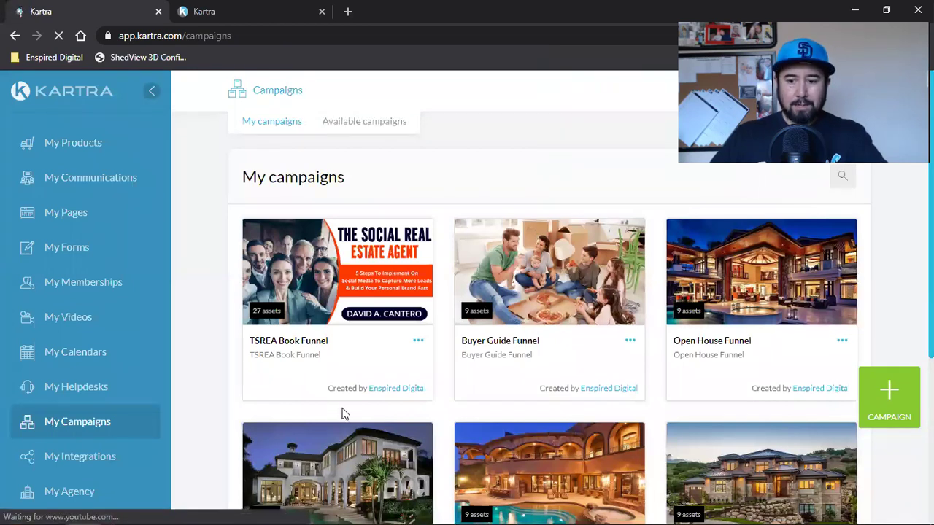
{"action": "left_click", "coordinate": [369, 122]}
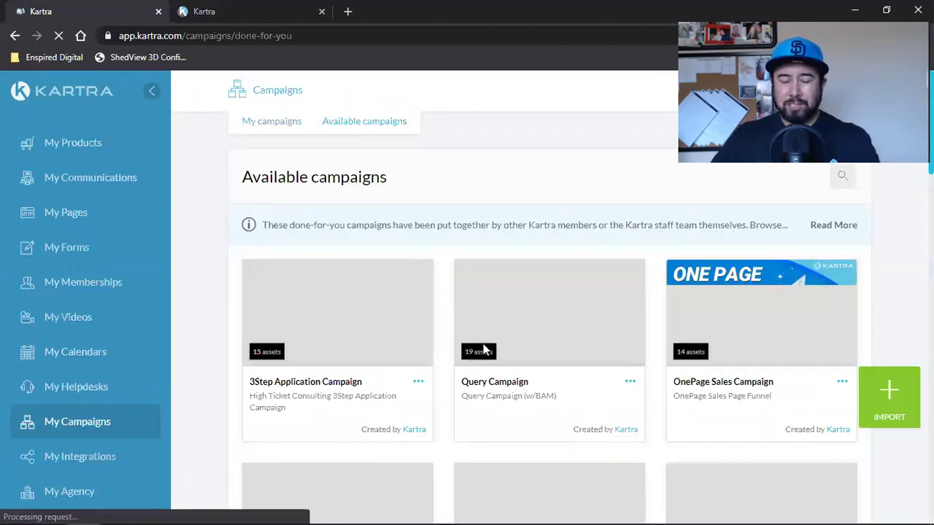
Open and dismiss the 3Step Application Campaign menu, then scroll through the done-for-you campaigns.
{"action": "left_click", "coordinate": [418, 382]}
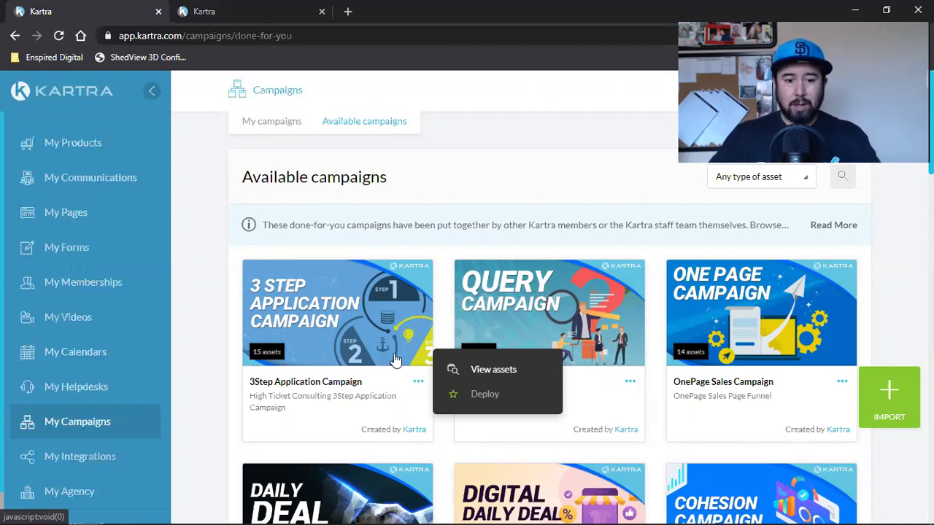
{"action": "mouse_move", "coordinate": [317, 311]}
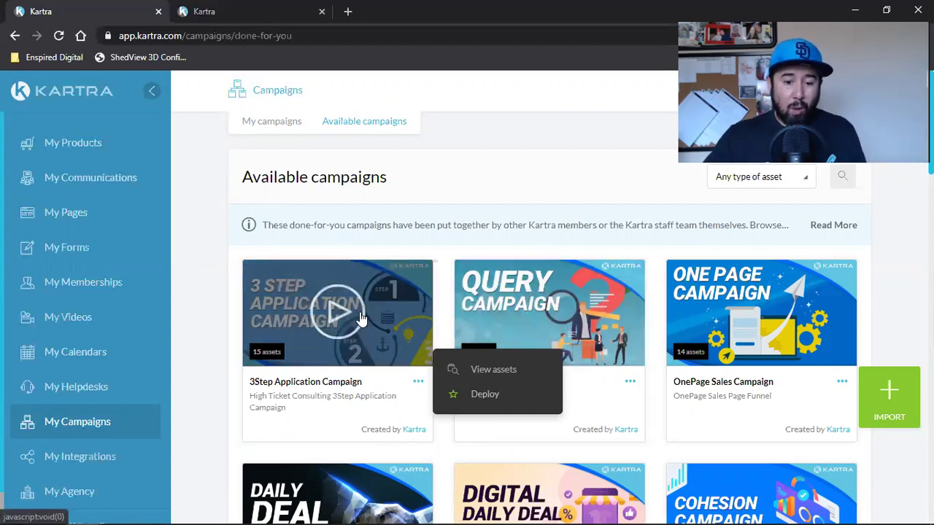
{"action": "left_click", "coordinate": [496, 176]}
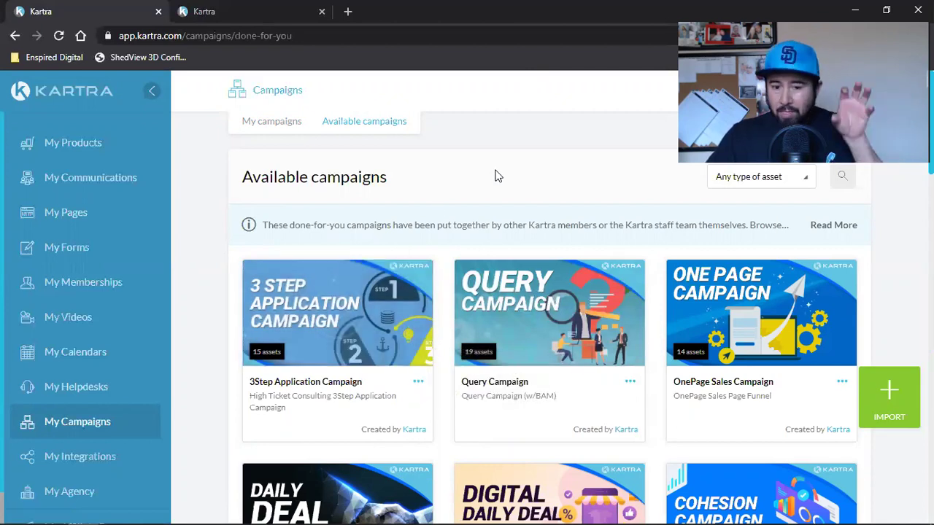
{"action": "scroll", "coordinate": [506, 208], "scroll_direction": "down", "scroll_amount": 4}
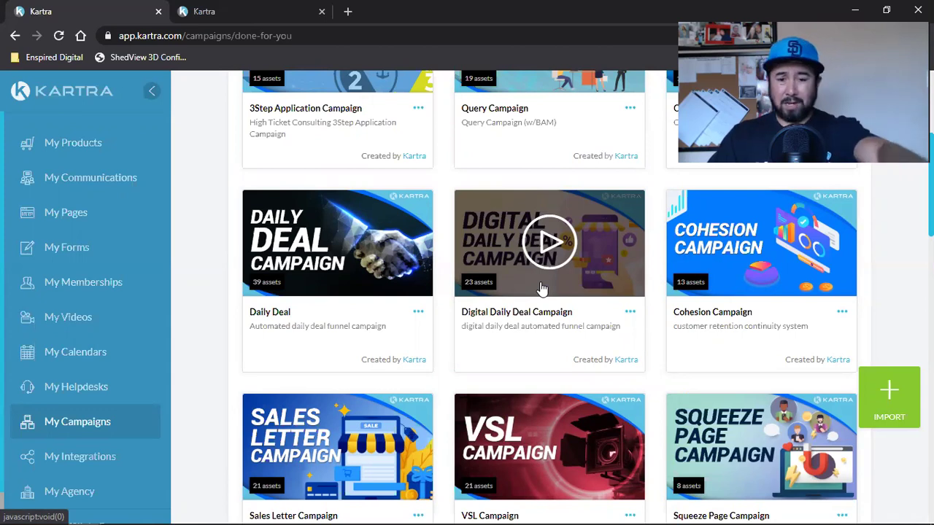
{"action": "scroll", "coordinate": [541, 289], "scroll_direction": "down", "scroll_amount": 3}
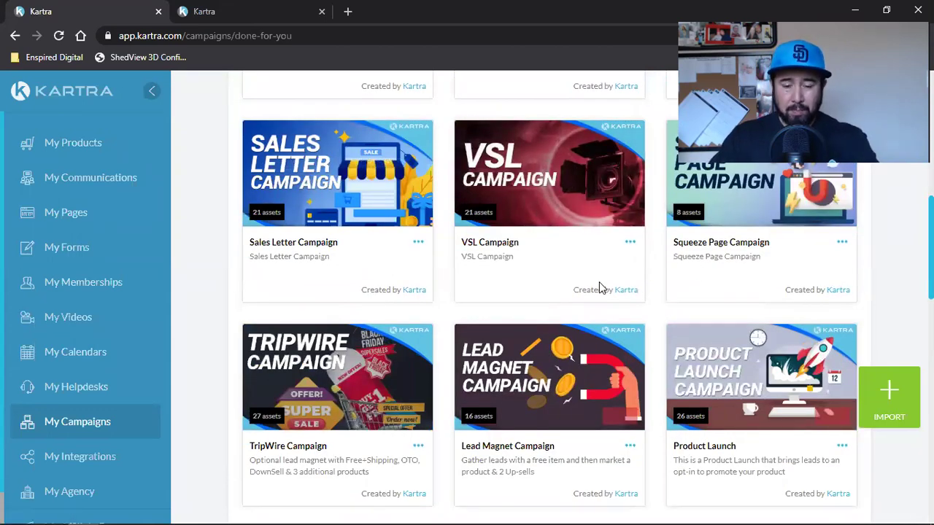
{"action": "scroll", "coordinate": [599, 288], "scroll_direction": "down", "scroll_amount": 2}
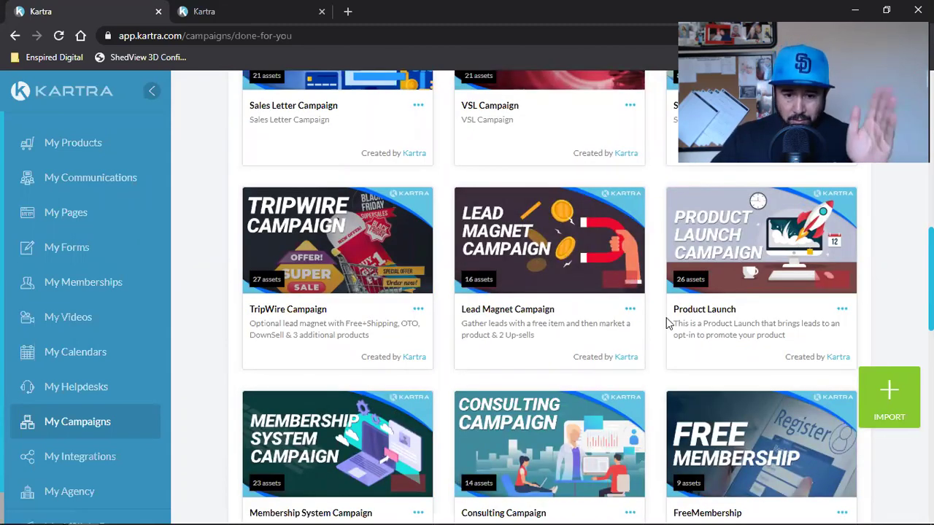
{"action": "scroll", "coordinate": [667, 323], "scroll_direction": "up", "scroll_amount": 7}
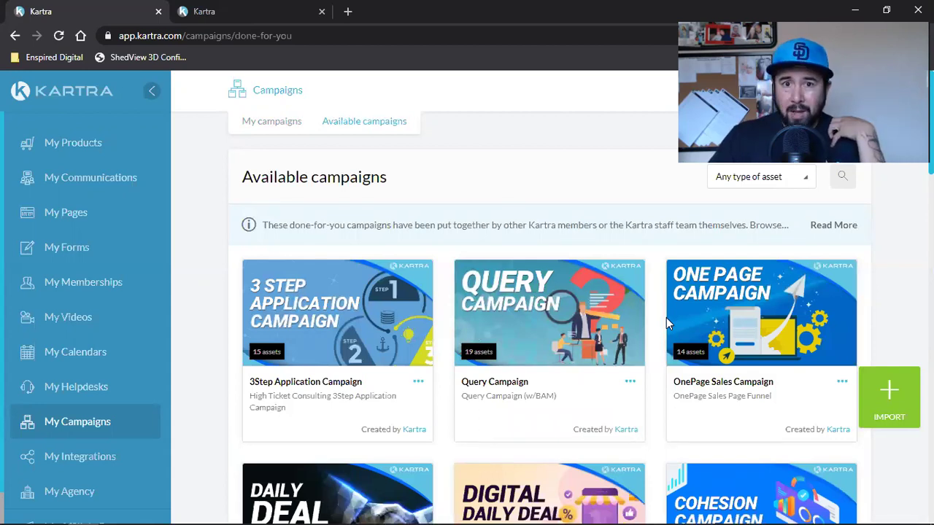
{"action": "mouse_move", "coordinate": [693, 270]}
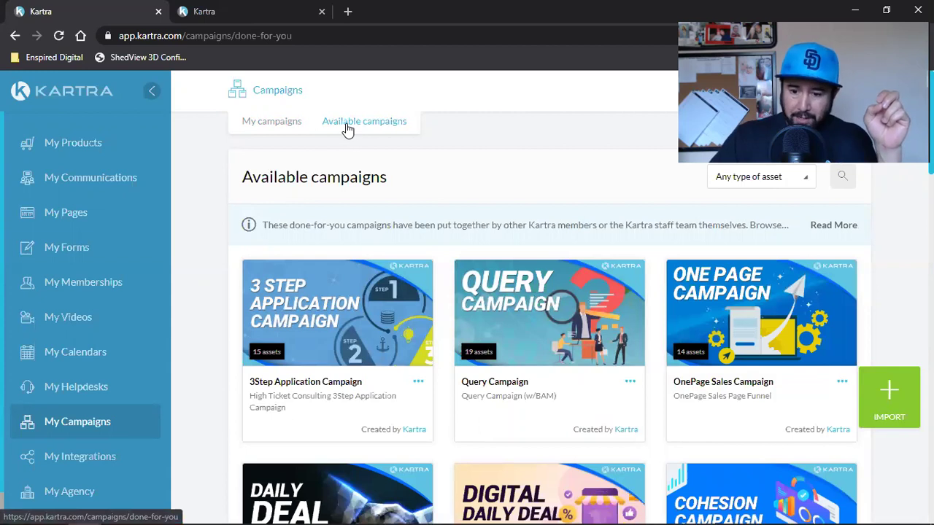
Open Import a campaign, click into the share code field, then close it without importing.
{"action": "left_click", "coordinate": [870, 397]}
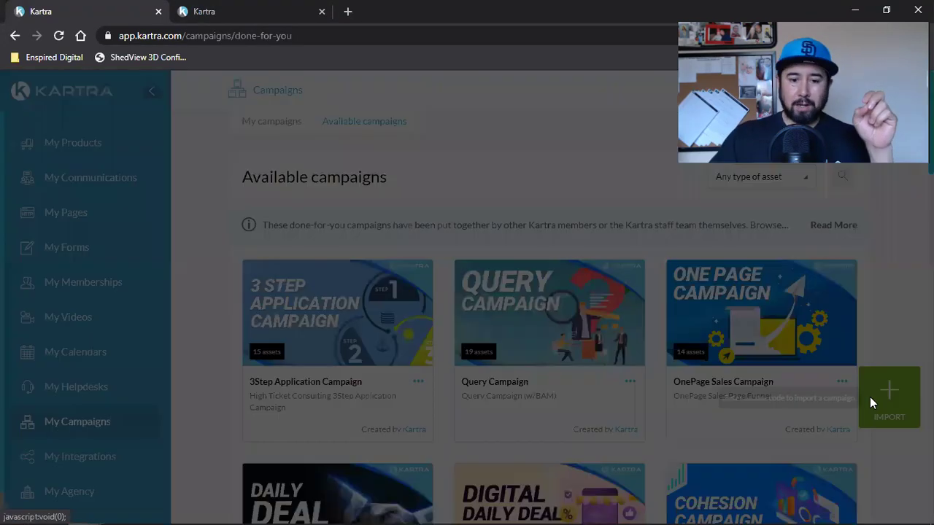
{"action": "left_click", "coordinate": [366, 214]}
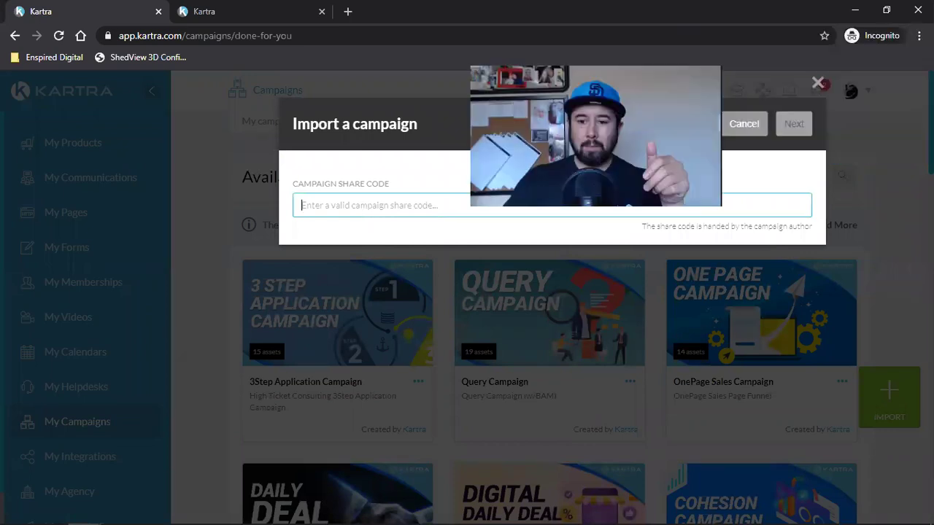
{"action": "left_click", "coordinate": [815, 84]}
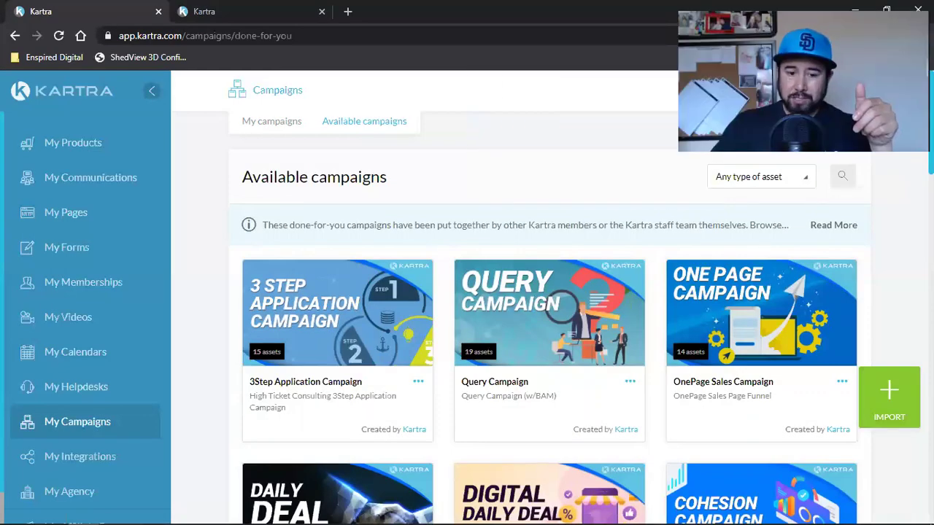
Reload the Available campaigns page and open then dismiss the 3Step Application card menu.
{"action": "mouse_move", "coordinate": [336, 305]}
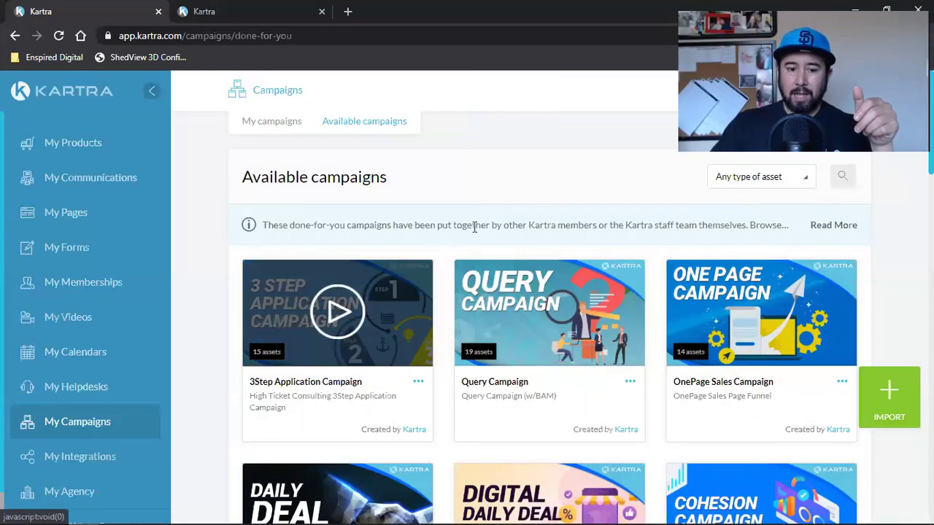
{"action": "left_click", "coordinate": [60, 36]}
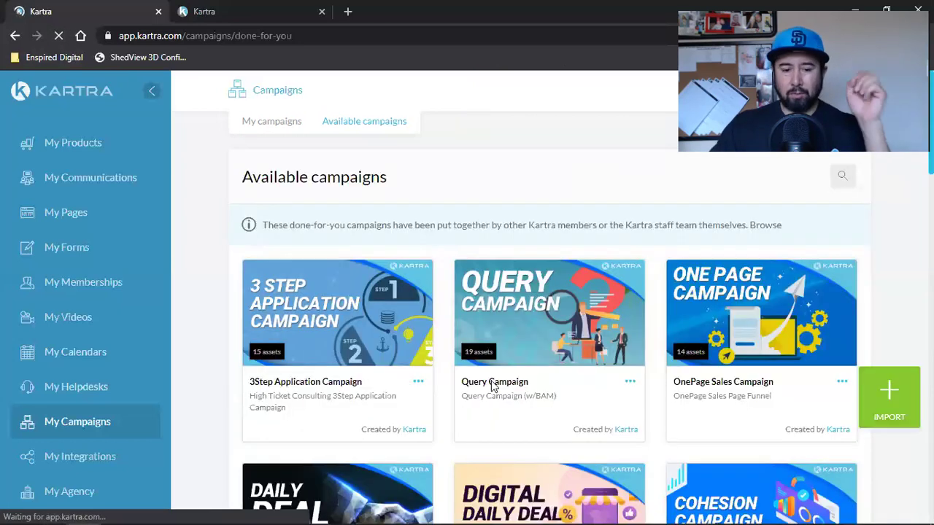
{"action": "left_click", "coordinate": [418, 383]}
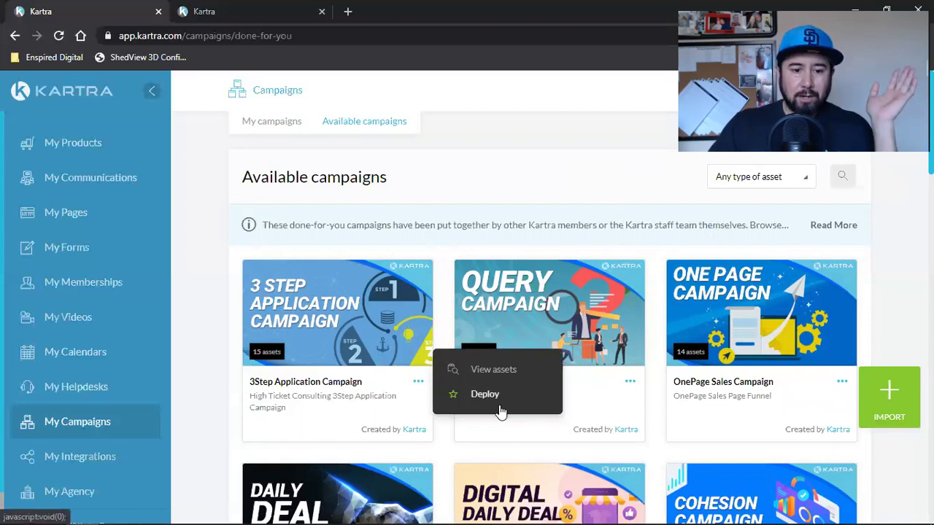
{"action": "left_click", "coordinate": [213, 254]}
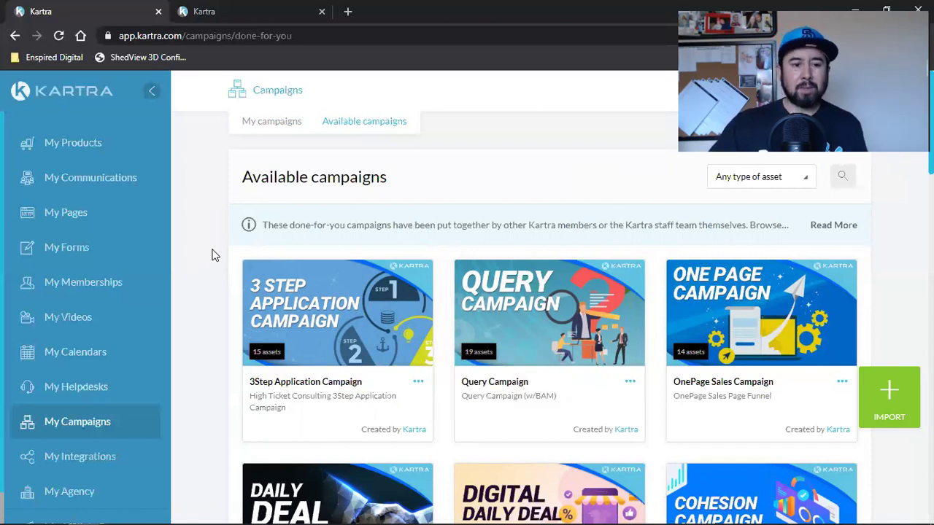
Visit the Products dashboard and Communication Lists, then open the Sequences list.
{"action": "left_click", "coordinate": [83, 142]}
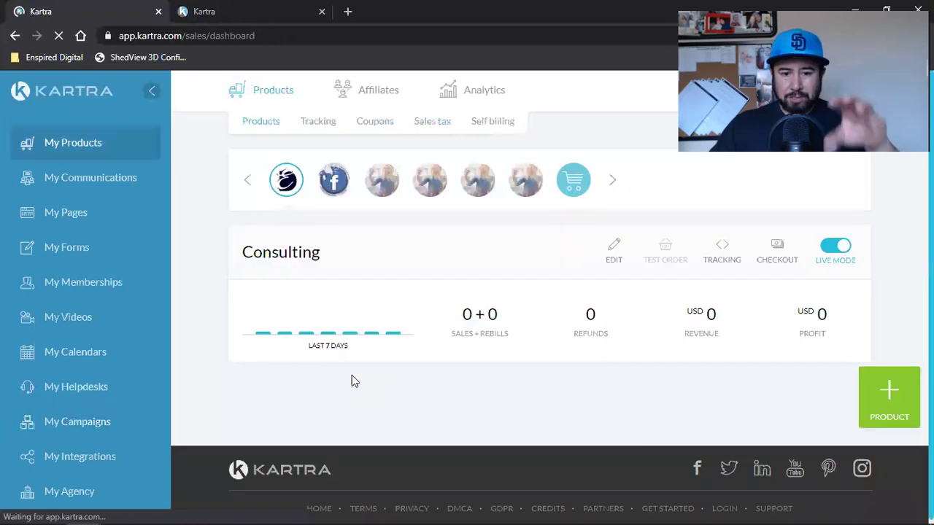
{"action": "left_click", "coordinate": [84, 192]}
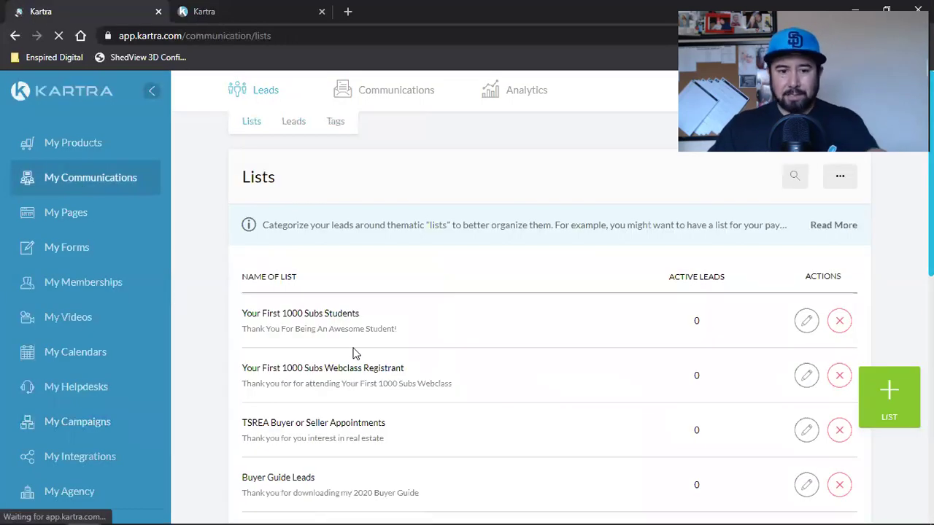
{"action": "mouse_move", "coordinate": [383, 98]}
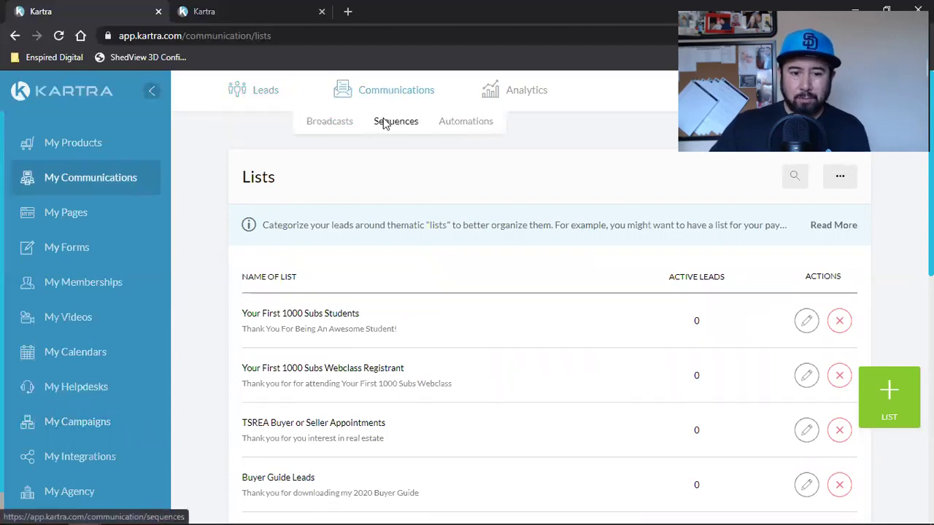
{"action": "left_click", "coordinate": [391, 125]}
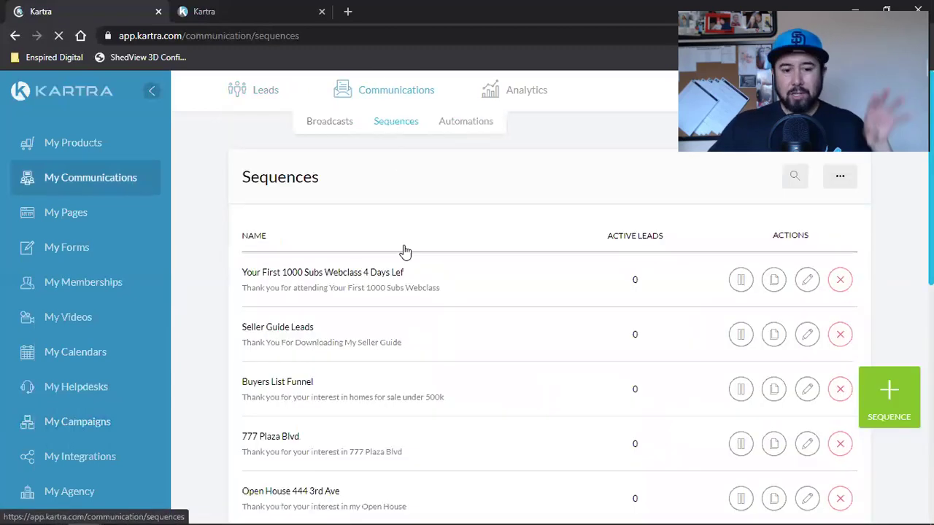
Look through My Pages, My Forms, My Videos and My Calendars, ending on My Campaigns.
{"action": "left_click", "coordinate": [83, 213]}
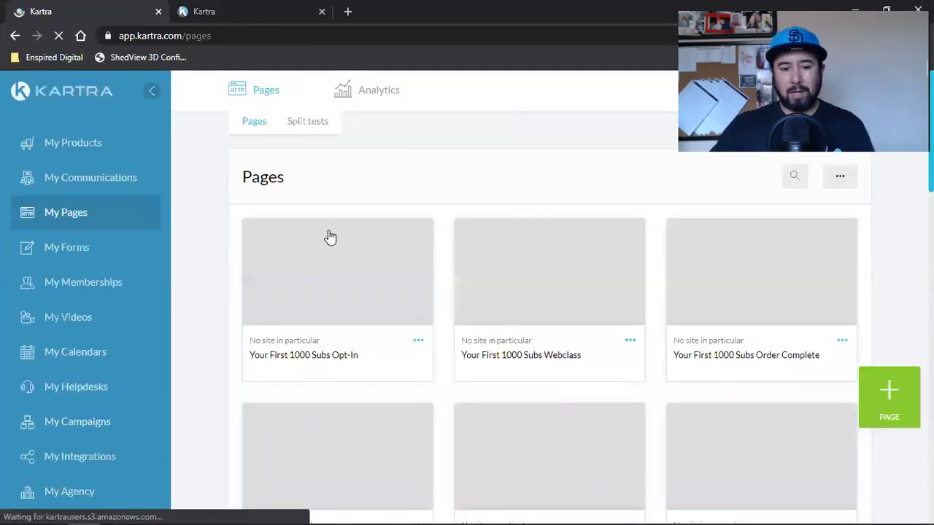
{"action": "left_click", "coordinate": [76, 247]}
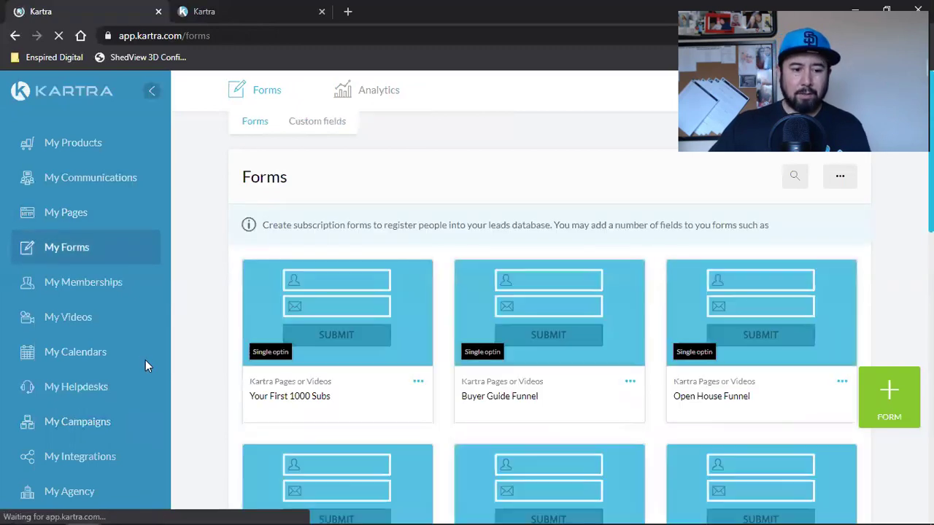
{"action": "left_click", "coordinate": [67, 319]}
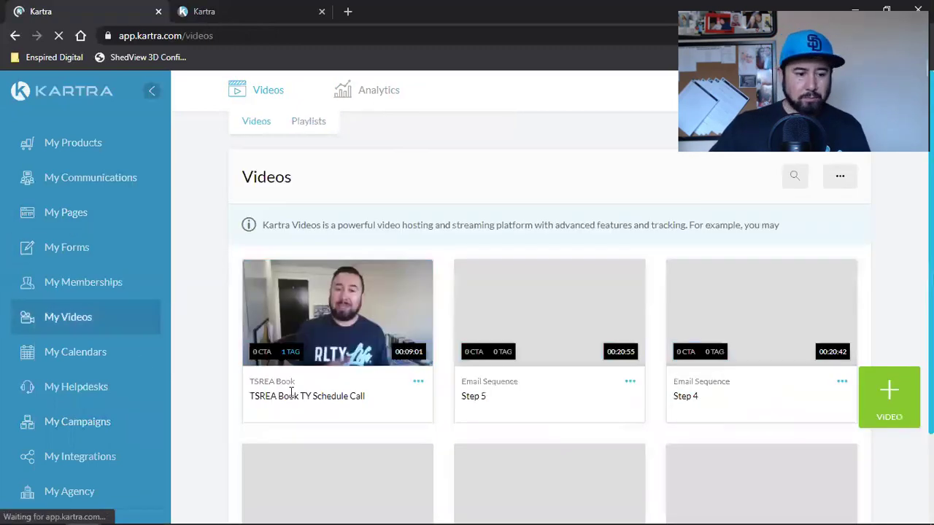
{"action": "left_click", "coordinate": [63, 362]}
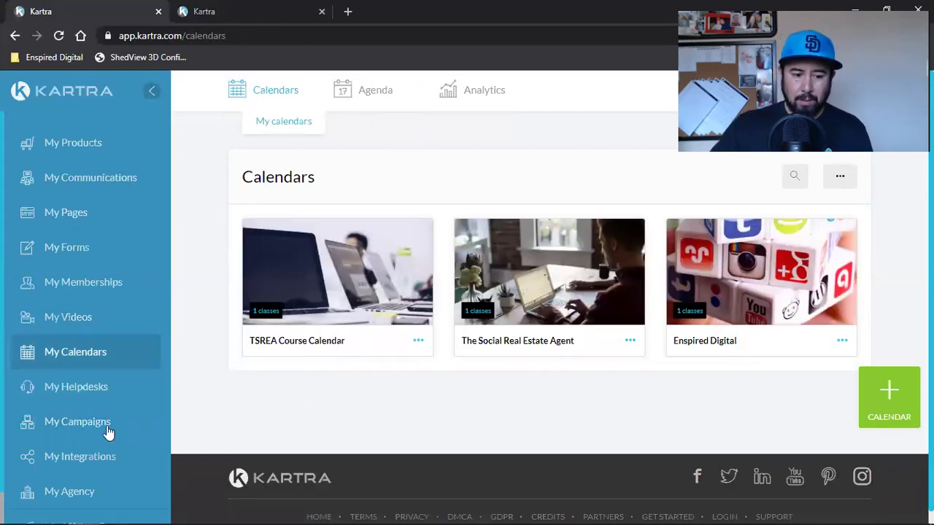
{"action": "scroll", "coordinate": [109, 432], "scroll_direction": "down", "scroll_amount": 1}
{"action": "scroll", "coordinate": [108, 432], "scroll_direction": "up", "scroll_amount": 1}
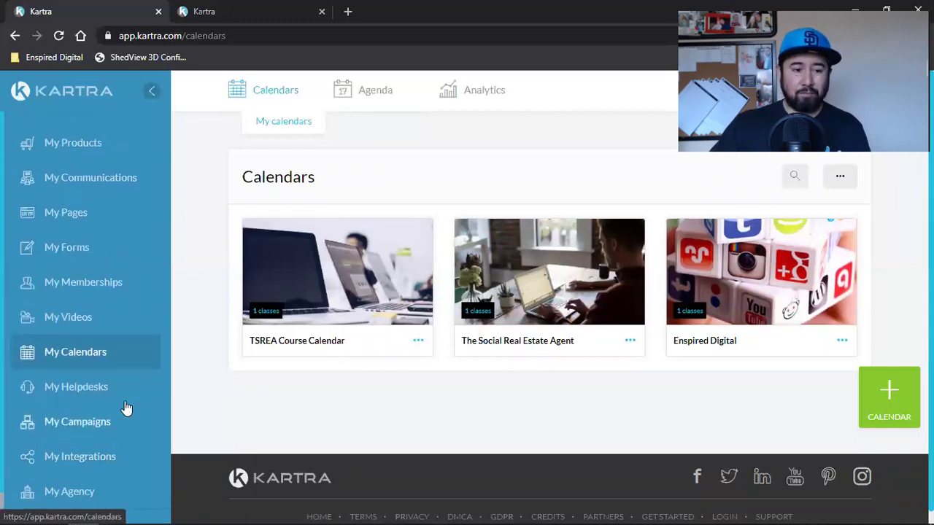
{"action": "left_click", "coordinate": [95, 433]}
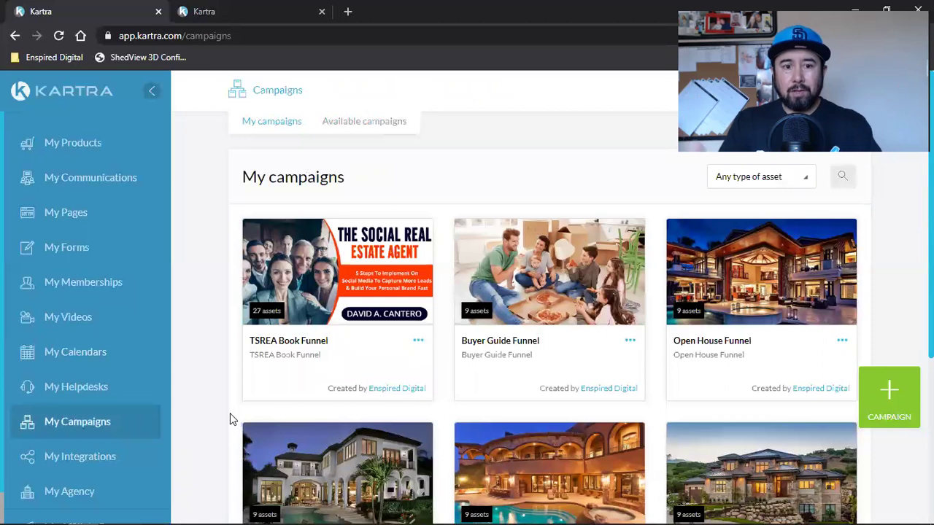
Load fiverr.com in a new browser tab.
{"action": "left_click", "coordinate": [349, 11]}
{"action": "type", "text": "fiv"}
{"action": "key", "text": "Return"}
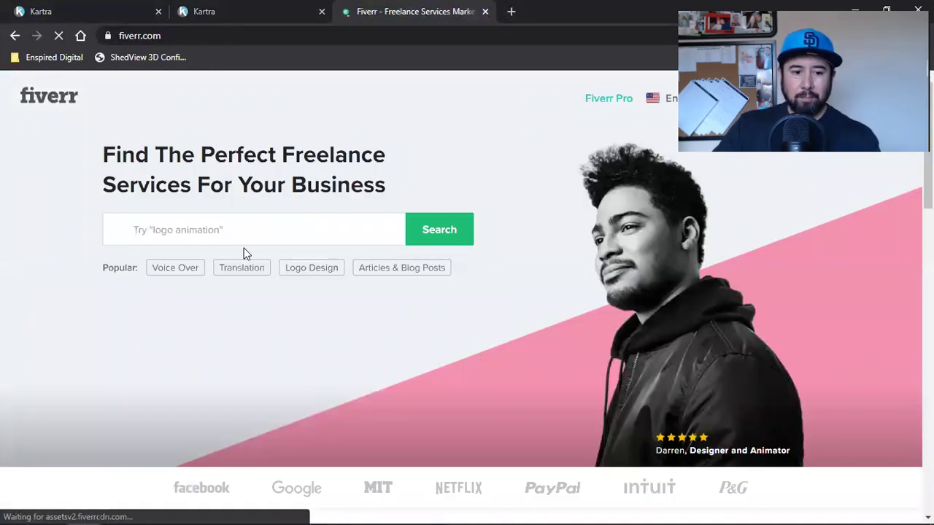
Search Fiverr for 'ebook', then open the Book & eBook Writing category under Writing & Translation.
{"action": "left_click", "coordinate": [223, 236]}
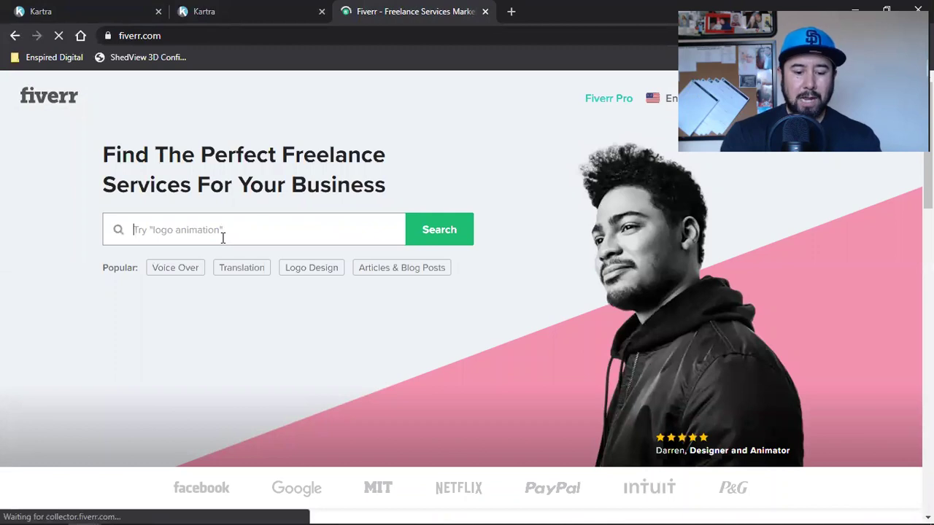
{"action": "type", "text": "ebook"}
{"action": "scroll", "coordinate": [223, 237], "scroll_direction": "down", "scroll_amount": 5}
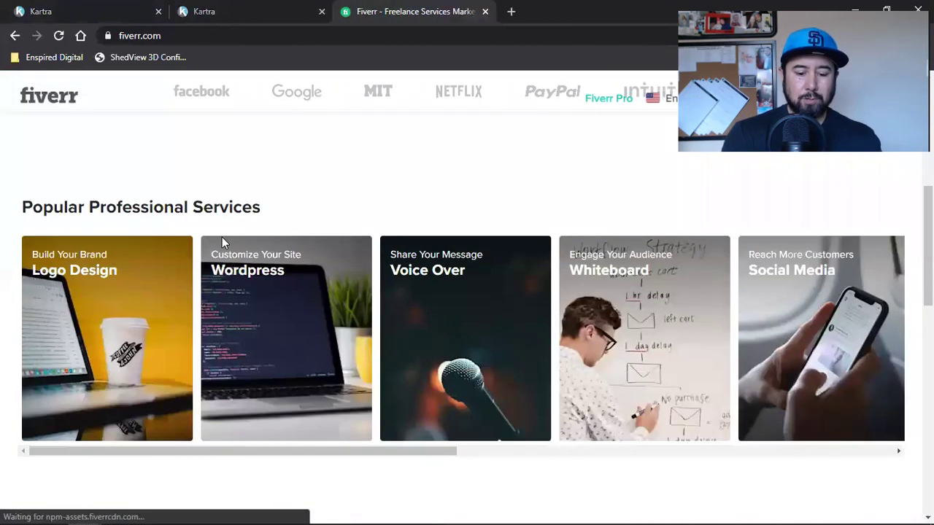
{"action": "left_click", "coordinate": [160, 104]}
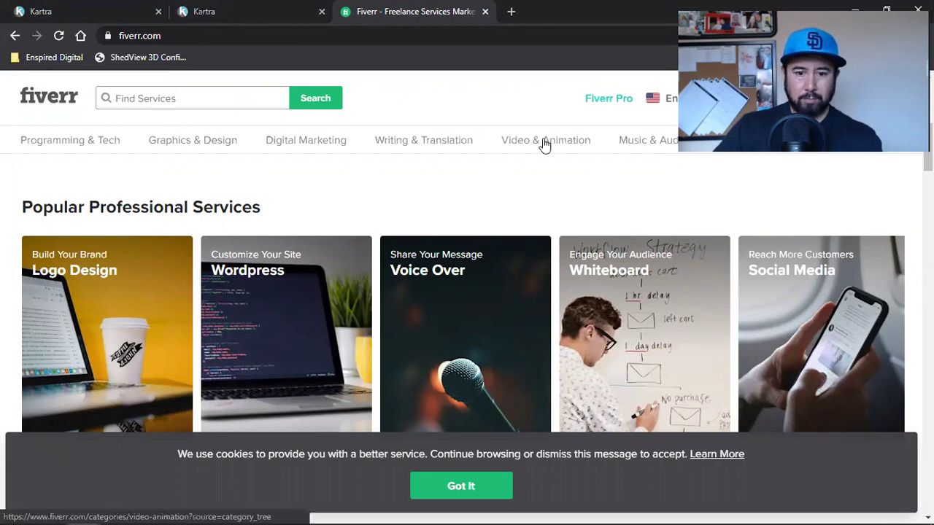
{"action": "mouse_move", "coordinate": [435, 149]}
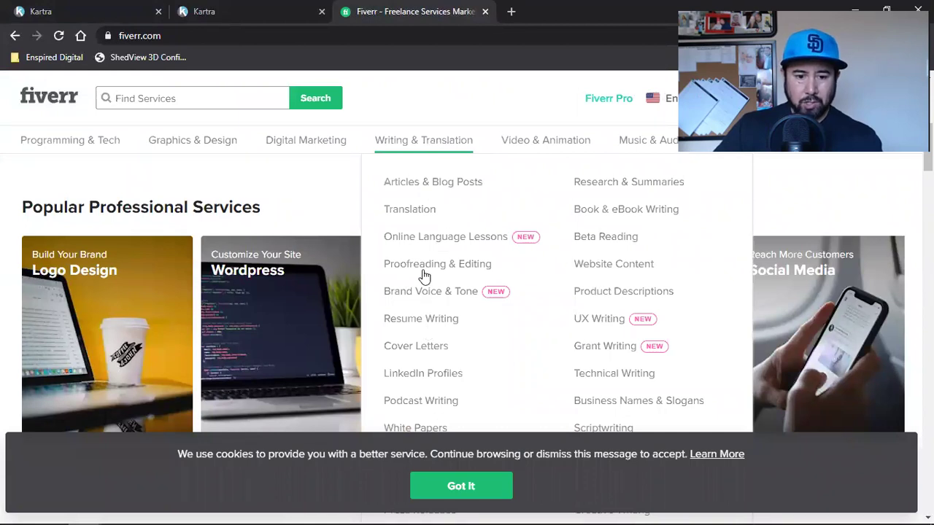
{"action": "left_click", "coordinate": [631, 212]}
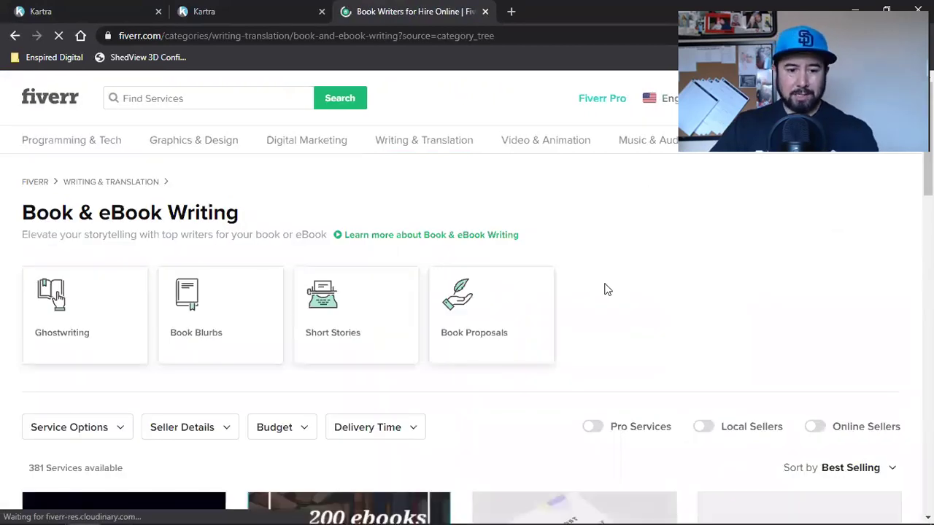
Open the Ghostwriting subcategory and dismiss the Join Fiverr sign-up prompt.
{"action": "left_click", "coordinate": [56, 299]}
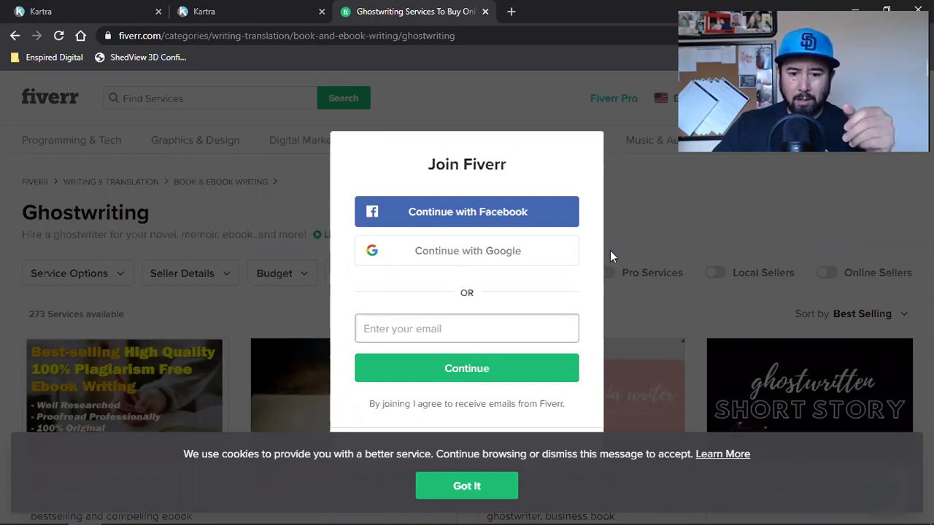
{"action": "left_click", "coordinate": [653, 235]}
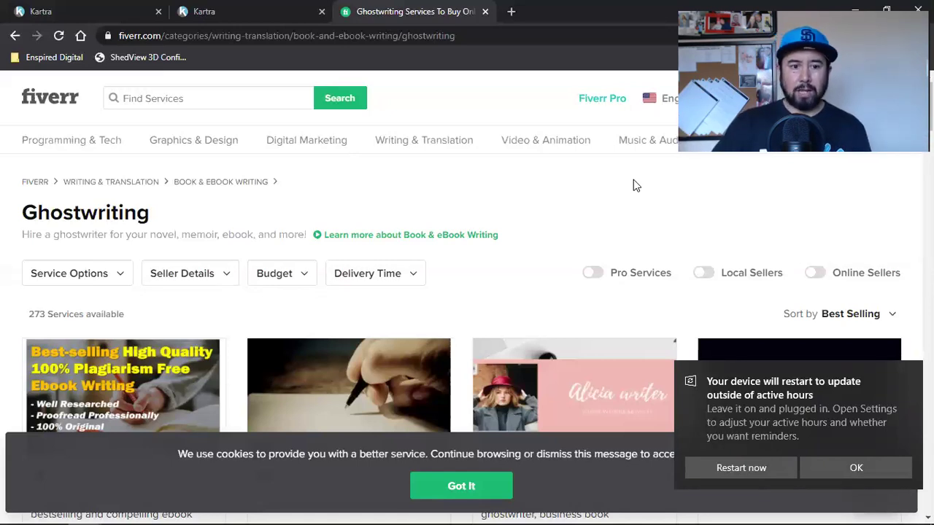
Load the idplr.com PLR products site and dismiss the Windows restart notification.
{"action": "left_click", "coordinate": [285, 35]}
{"action": "type", "text": "id"}
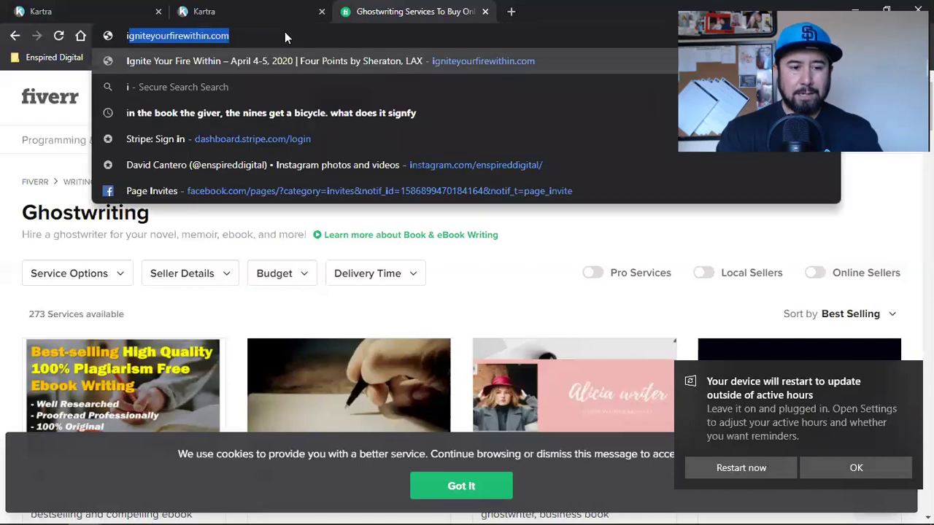
{"action": "left_click", "coordinate": [33, 57]}
{"action": "left_click", "coordinate": [33, 57]}
{"action": "left_click", "coordinate": [146, 165]}
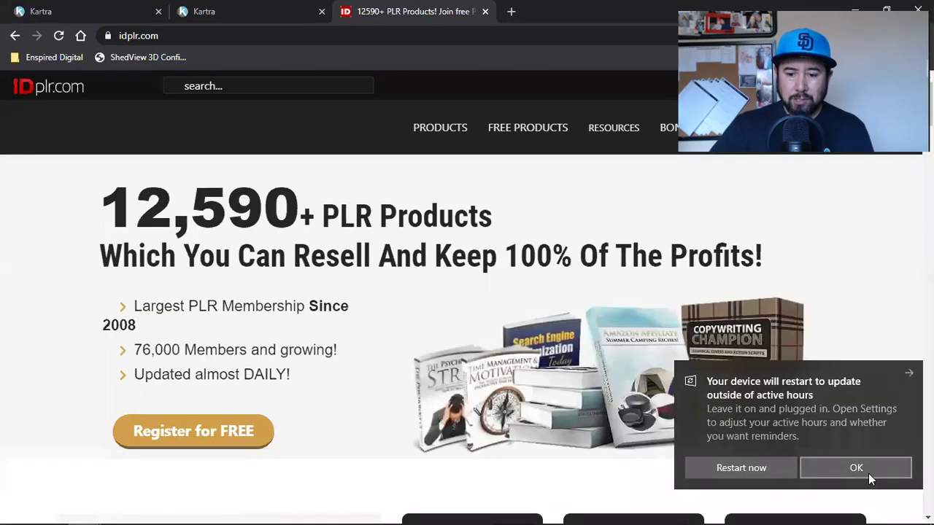
{"action": "left_click", "coordinate": [909, 376]}
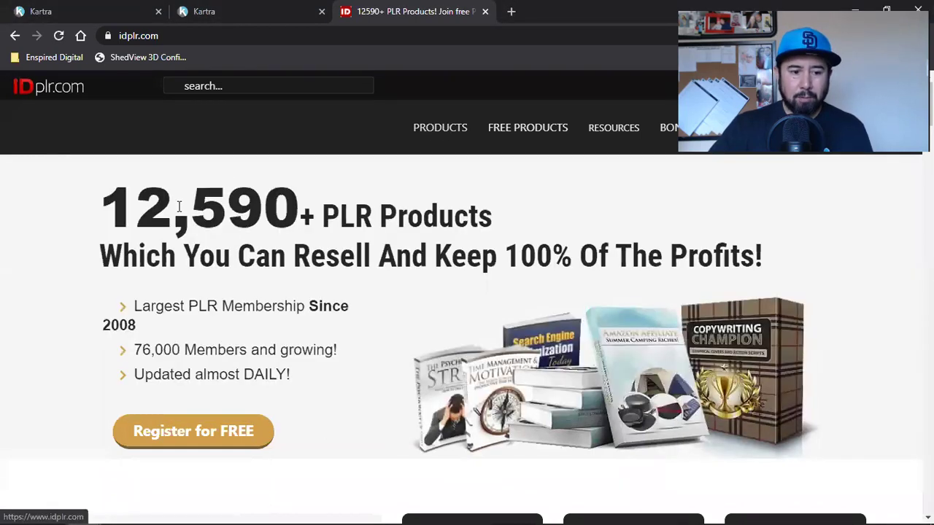
{"action": "left_click", "coordinate": [435, 129]}
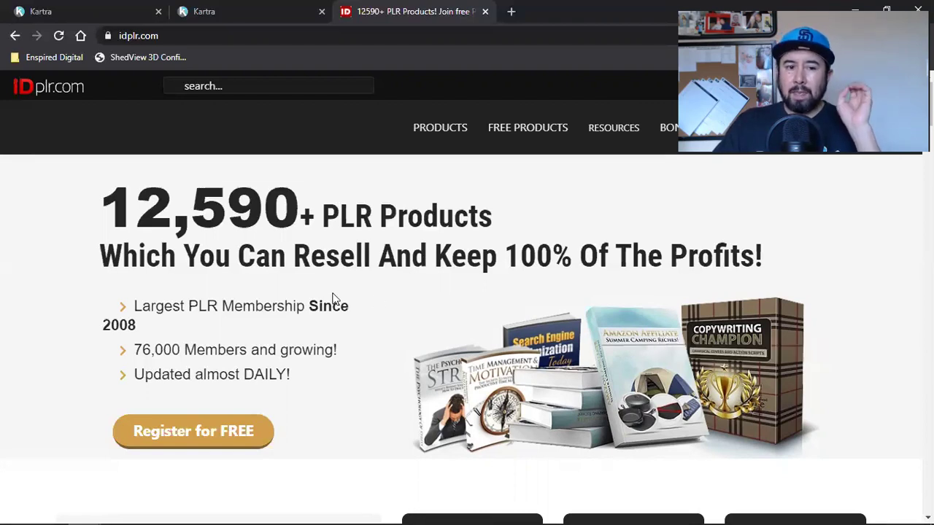
Return to the Kartra campaigns tab and view the Available campaigns list.
{"action": "left_click", "coordinate": [250, 9]}
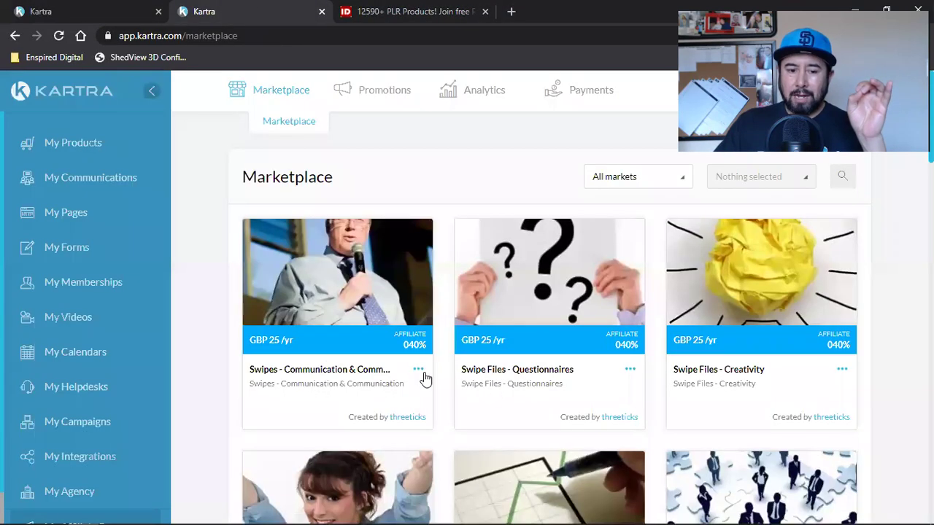
{"action": "left_click", "coordinate": [62, 8]}
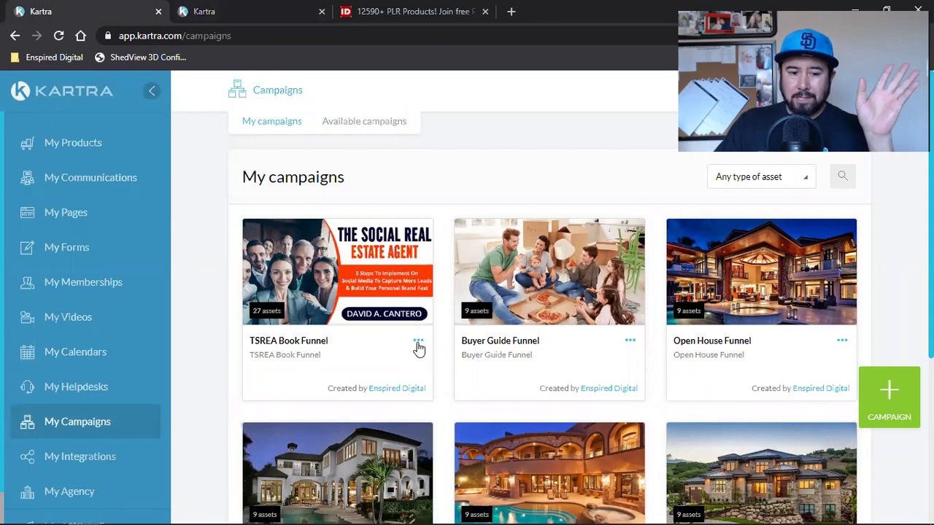
{"action": "left_click", "coordinate": [372, 130]}
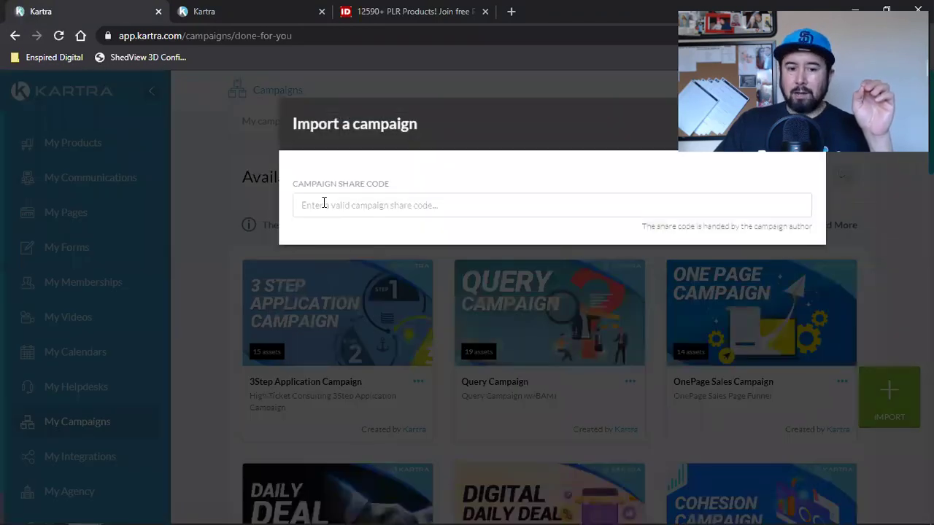
Open Kartra's Import a campaign dialog with an empty campaign share code field.
{"action": "left_click", "coordinate": [324, 205]}
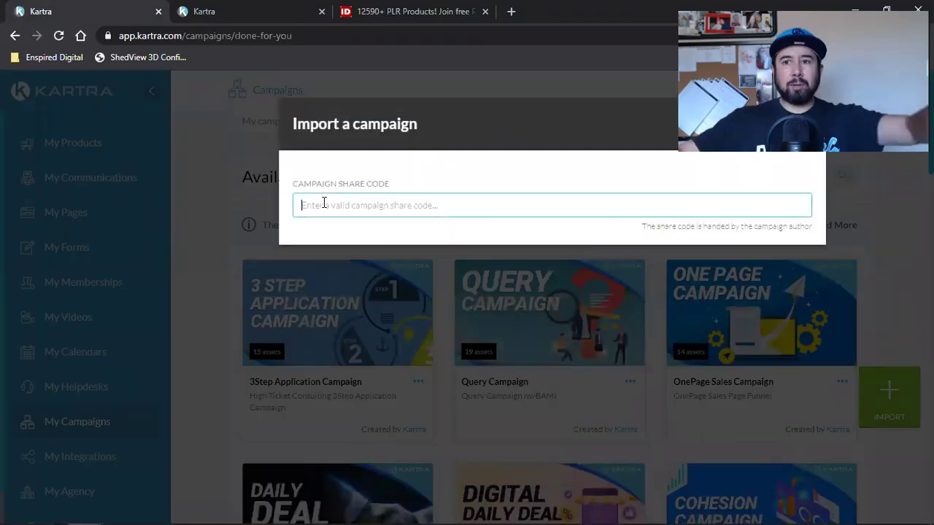